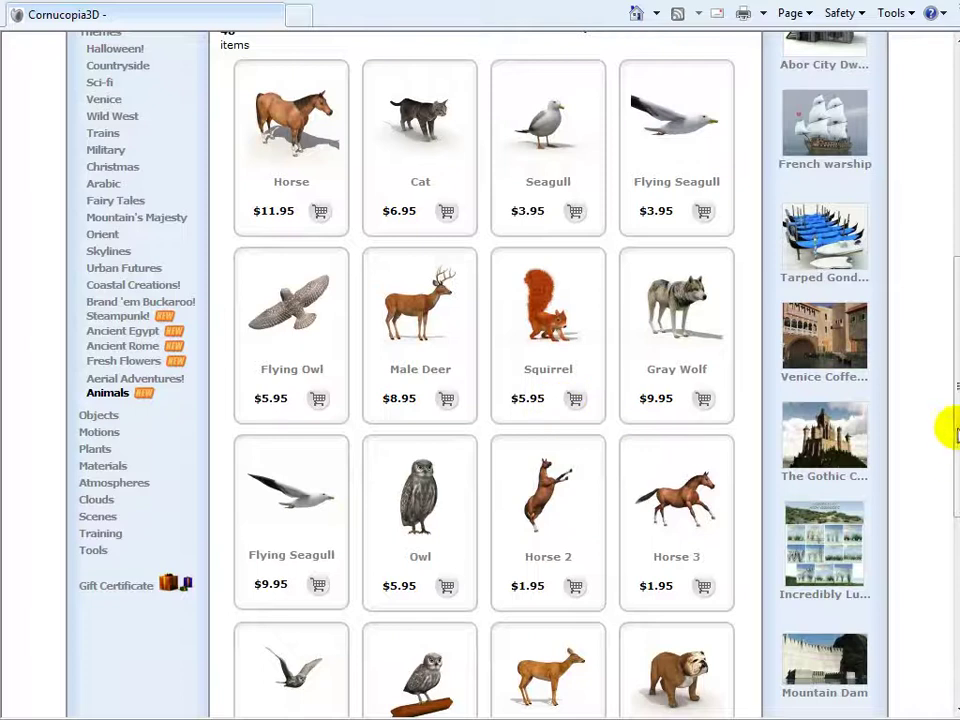
{"action": "mouse_move", "coordinate": [950, 408]}
{"action": "left_mouse_down"}
{"action": "mouse_move", "coordinate": [950, 398]}
{"action": "mouse_move", "coordinate": [950, 418]}
{"action": "left_mouse_up"}
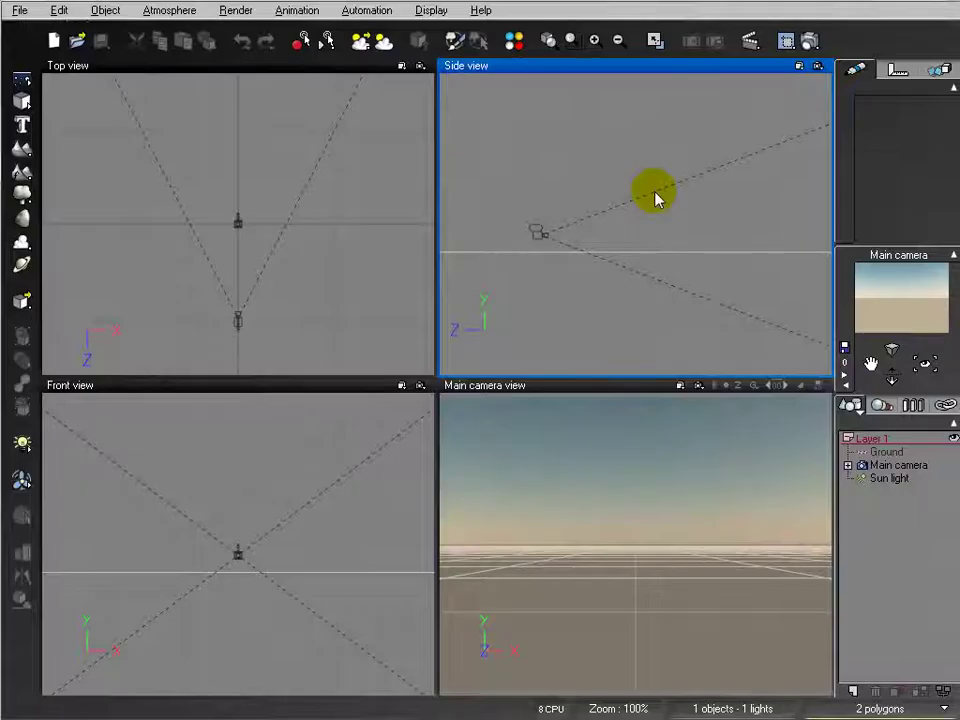
Load the English Bulldog object from the Terrestrial animals collection into the scene
{"action": "left_click", "coordinate": [19, 10]}
{"action": "left_click", "coordinate": [45, 226]}
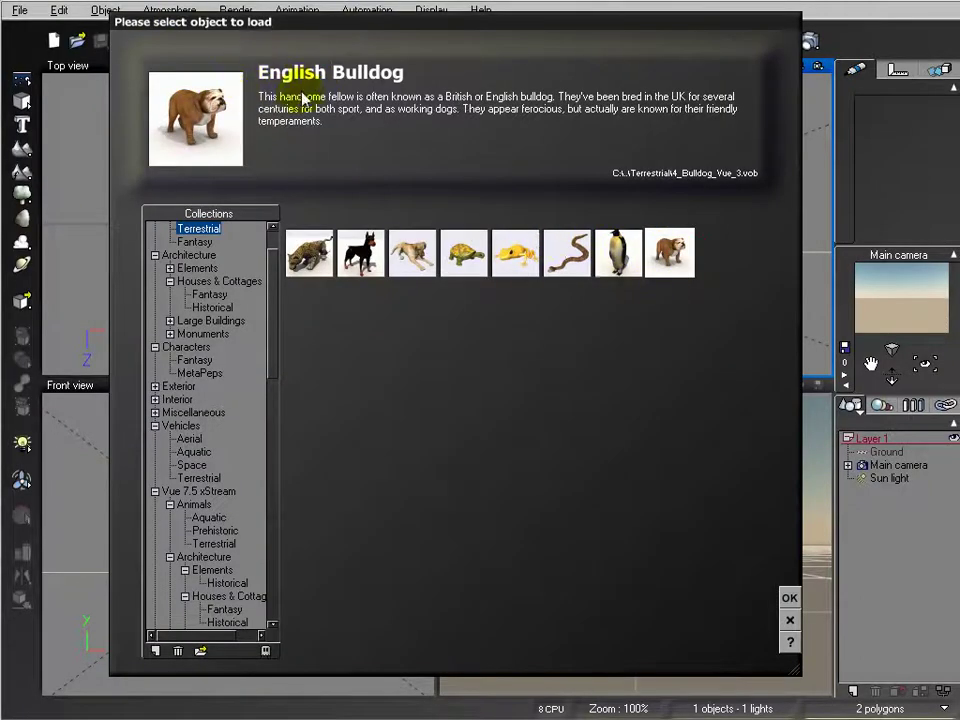
{"action": "left_click", "coordinate": [789, 599]}
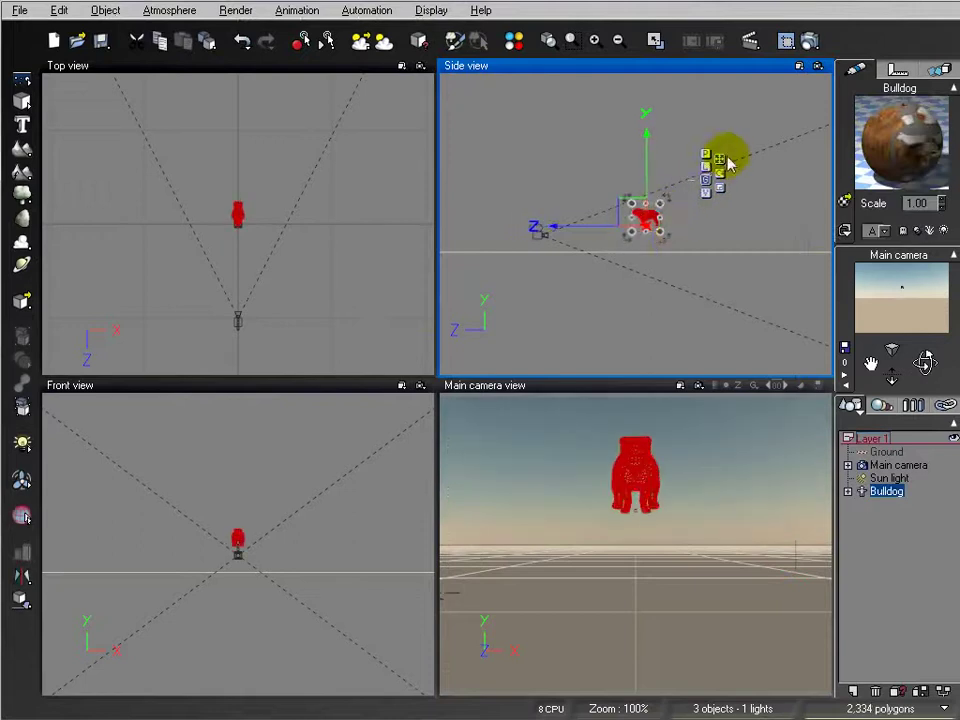
Lower the bulldog in the side view so that it stands just above the ground plane
{"action": "left_click_drag", "start_coordinate": [682, 228], "coordinate": [585, 305]}
{"action": "scroll", "coordinate": [599, 282], "scroll_direction": "up", "scroll_amount": 3}
{"action": "scroll", "coordinate": [595, 281], "scroll_direction": "down", "scroll_amount": 3}
{"action": "double_click", "coordinate": [681, 66]}
{"action": "left_click", "coordinate": [196, 300]}
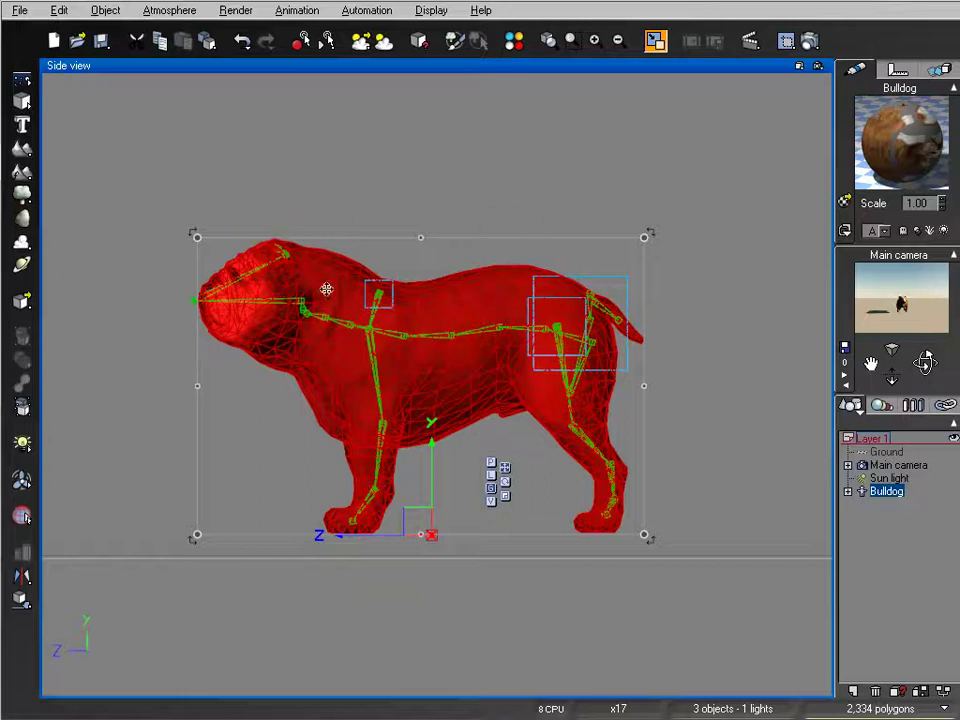
{"action": "double_click", "coordinate": [567, 63]}
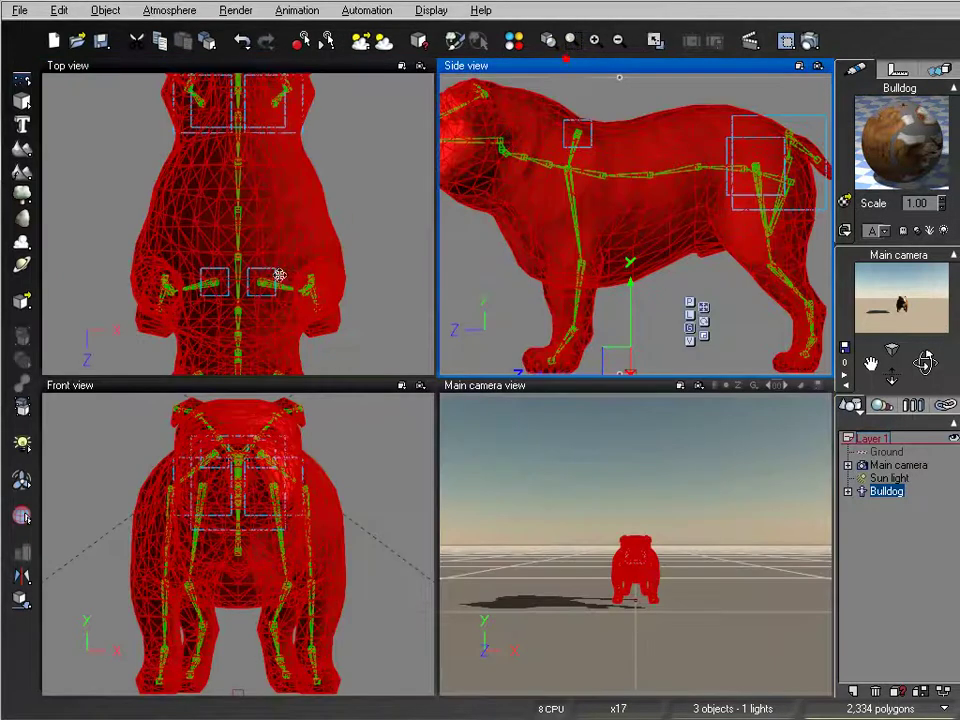
Expand the Bulldog group in the scene hierarchy and select the bulldog dynamic mesh inside it
{"action": "right_click_drag", "start_coordinate": [570, 512], "coordinate": [537, 489]}
{"action": "right_click_drag", "start_coordinate": [673, 449], "coordinate": [720, 455]}
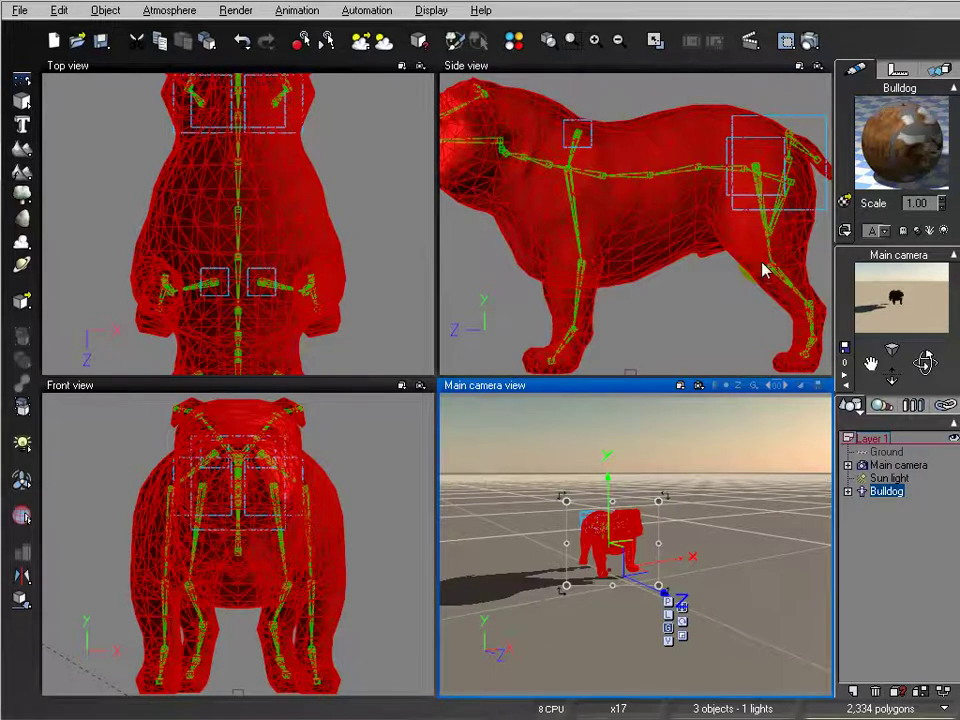
{"action": "left_click", "coordinate": [642, 200]}
{"action": "scroll", "coordinate": [656, 214], "scroll_direction": "down", "scroll_amount": 3}
{"action": "right_click_drag", "start_coordinate": [658, 208], "coordinate": [608, 224]}
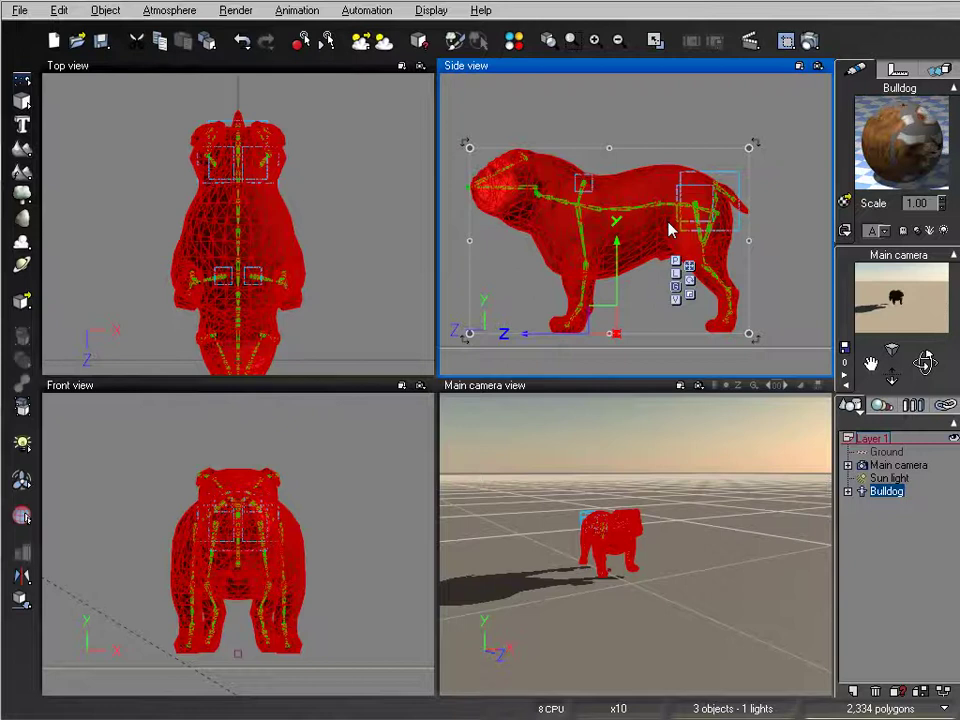
{"action": "left_click", "coordinate": [848, 492]}
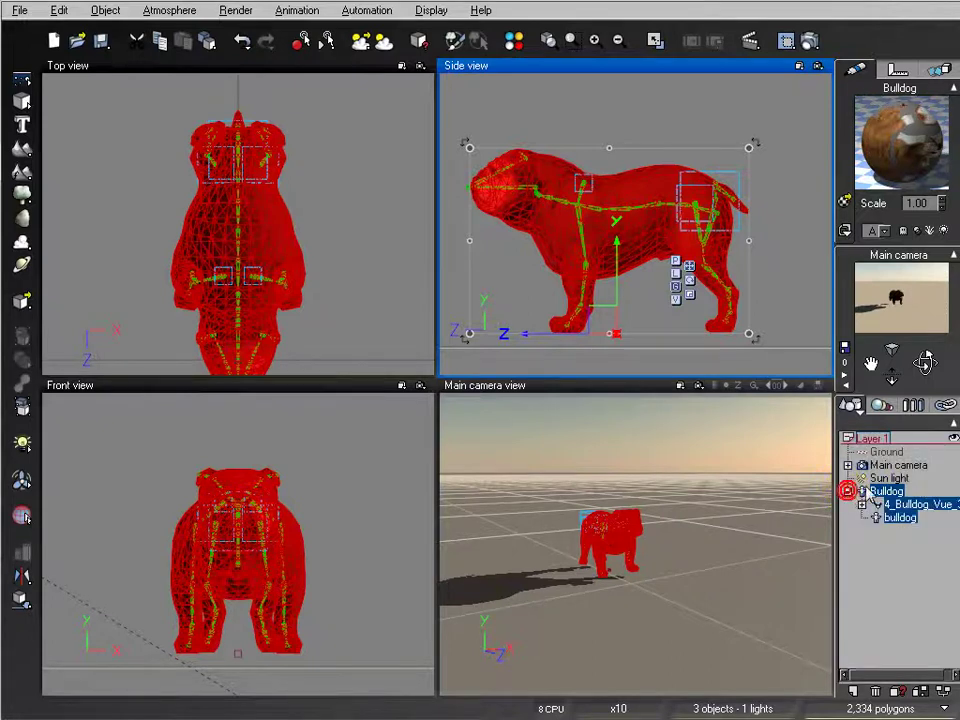
{"action": "left_click", "coordinate": [915, 519]}
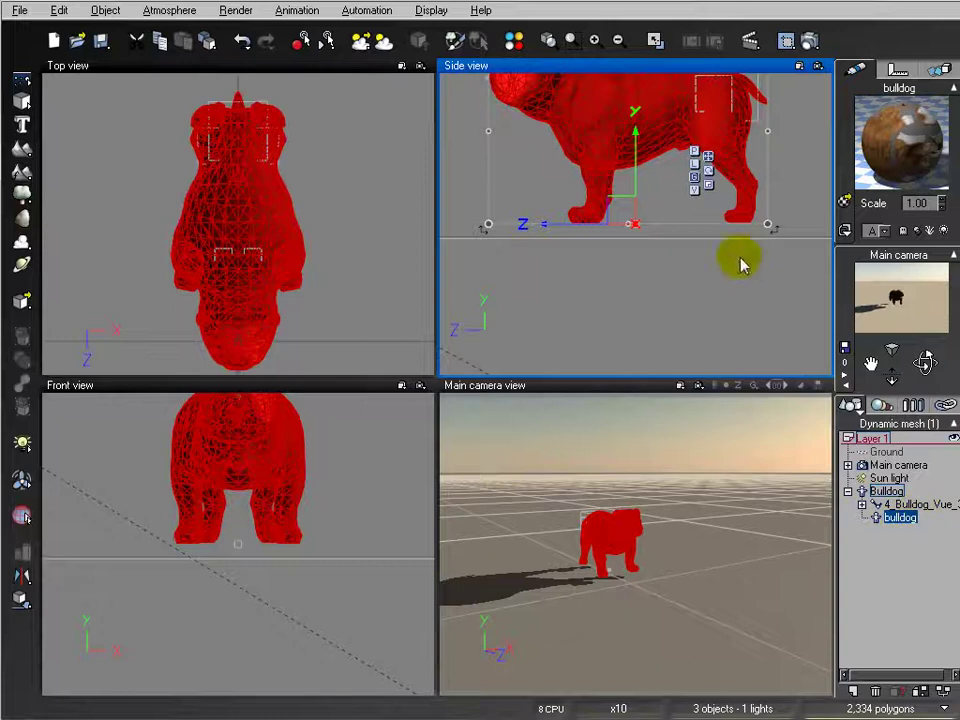
{"action": "right_click_drag", "start_coordinate": [740, 249], "coordinate": [740, 331]}
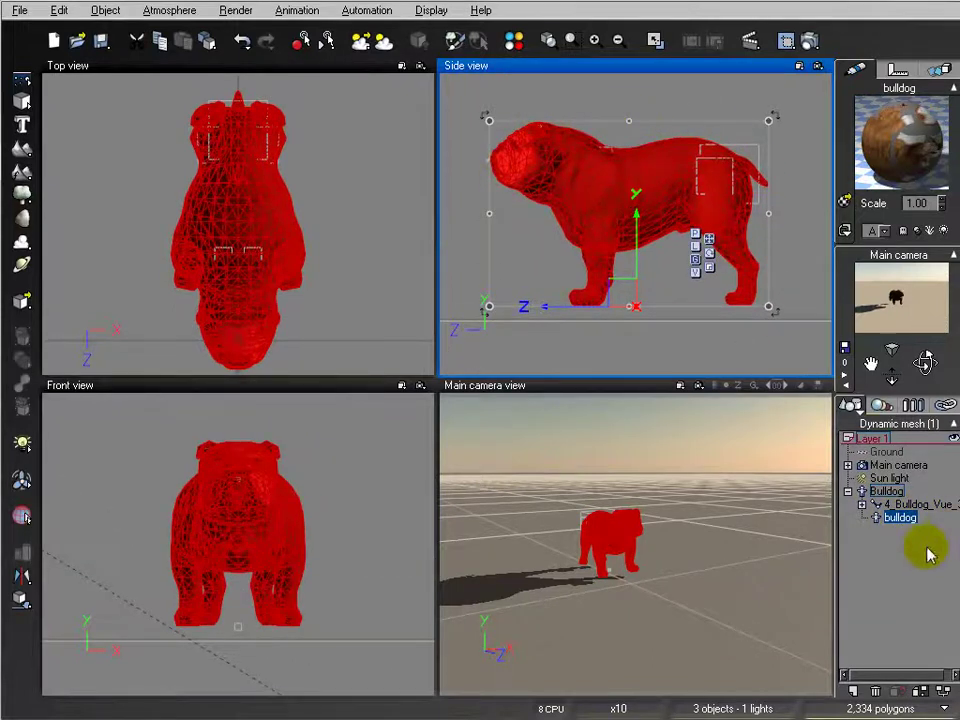
Expand the bulldog's skeleton through pelvis_help, pelvis, hip and tail1, and select the tail2 bone
{"action": "left_click", "coordinate": [861, 504]}
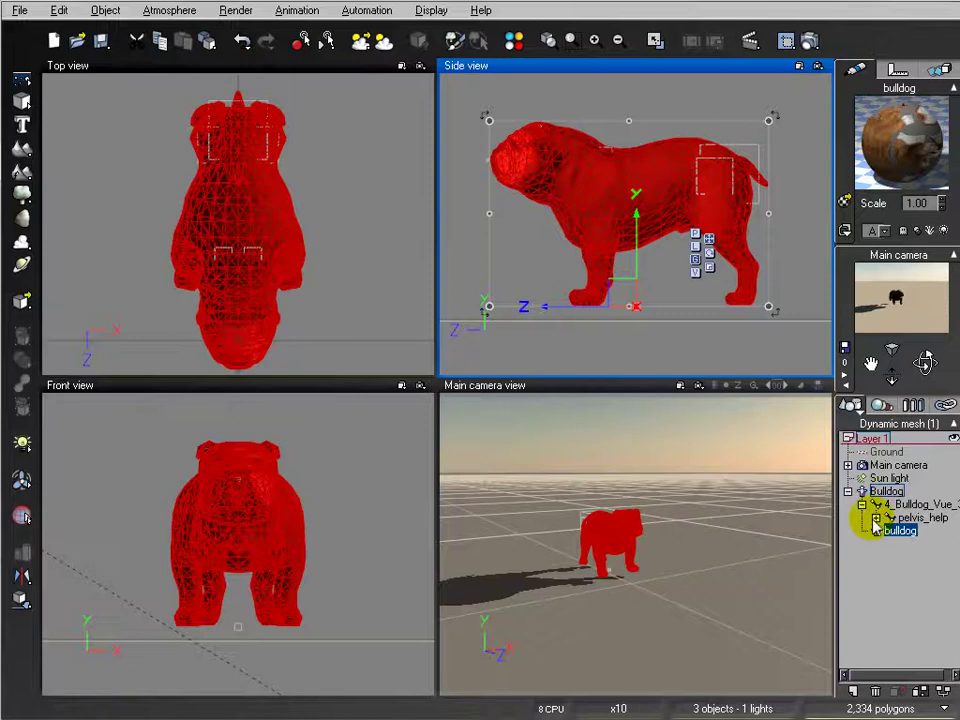
{"action": "left_click", "coordinate": [875, 518]}
{"action": "left_click", "coordinate": [889, 531]}
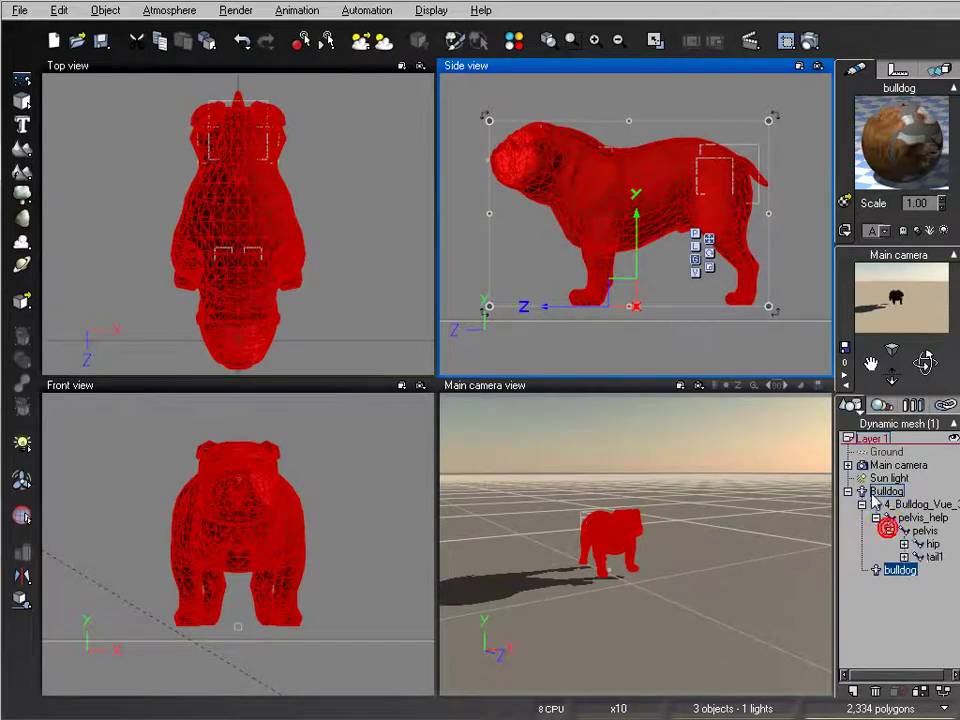
{"action": "left_click", "coordinate": [904, 557]}
{"action": "left_click", "coordinate": [904, 544]}
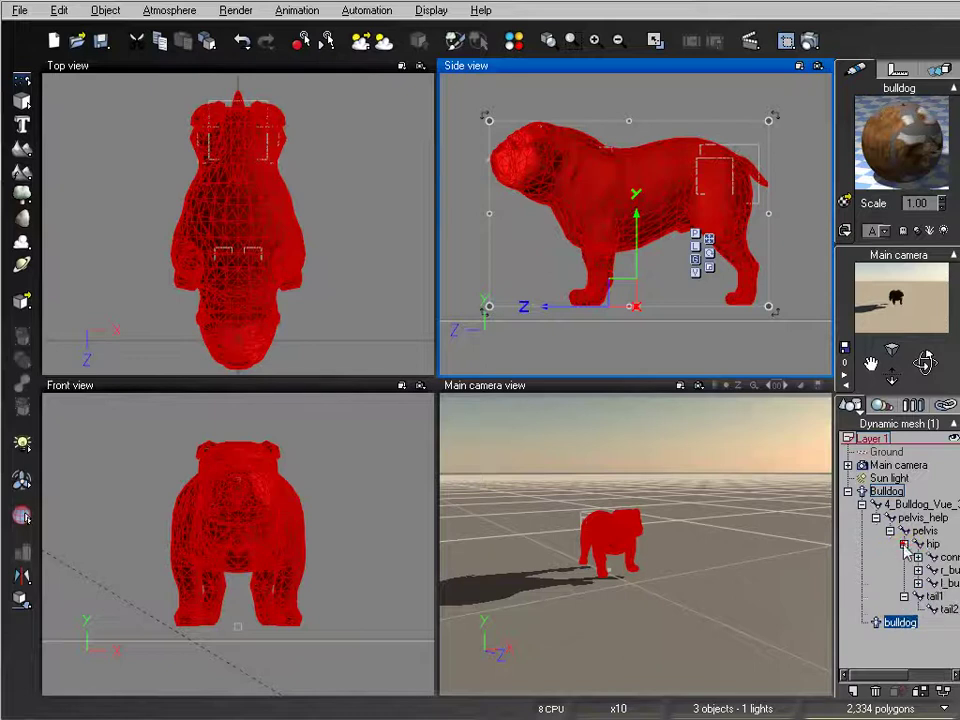
{"action": "left_click", "coordinate": [940, 609]}
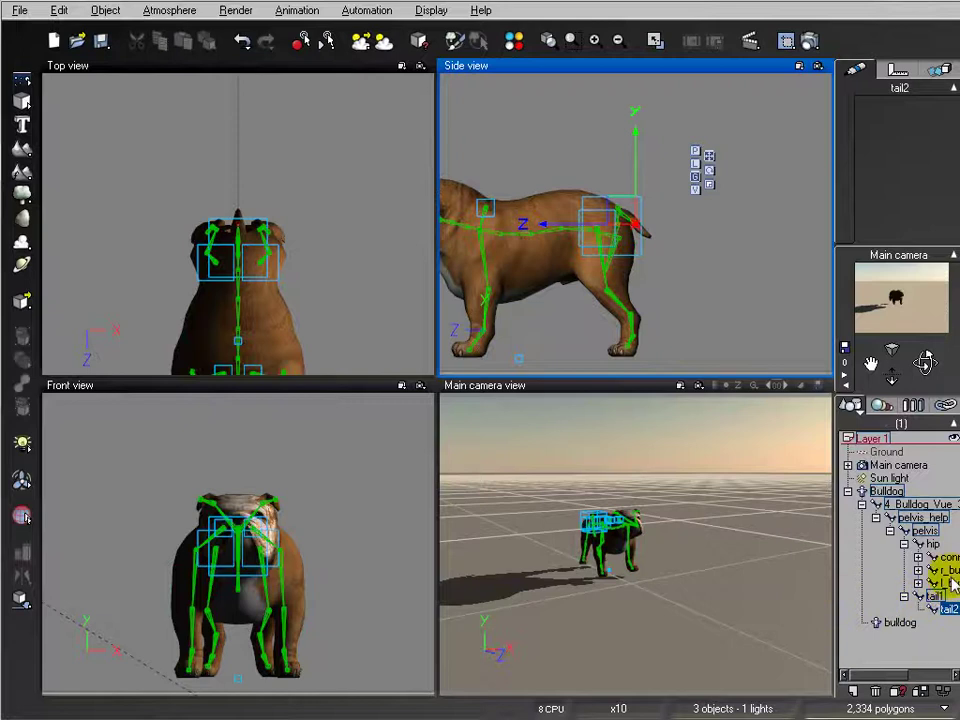
{"action": "left_click", "coordinate": [945, 582]}
{"action": "left_click", "coordinate": [918, 583]}
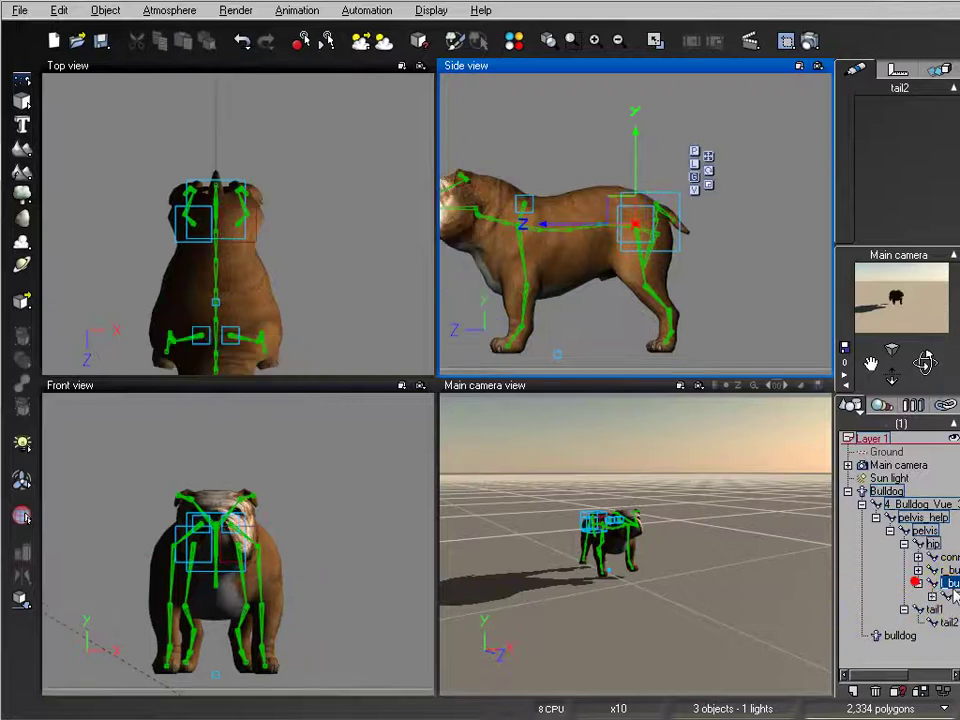
{"action": "left_click", "coordinate": [945, 634]}
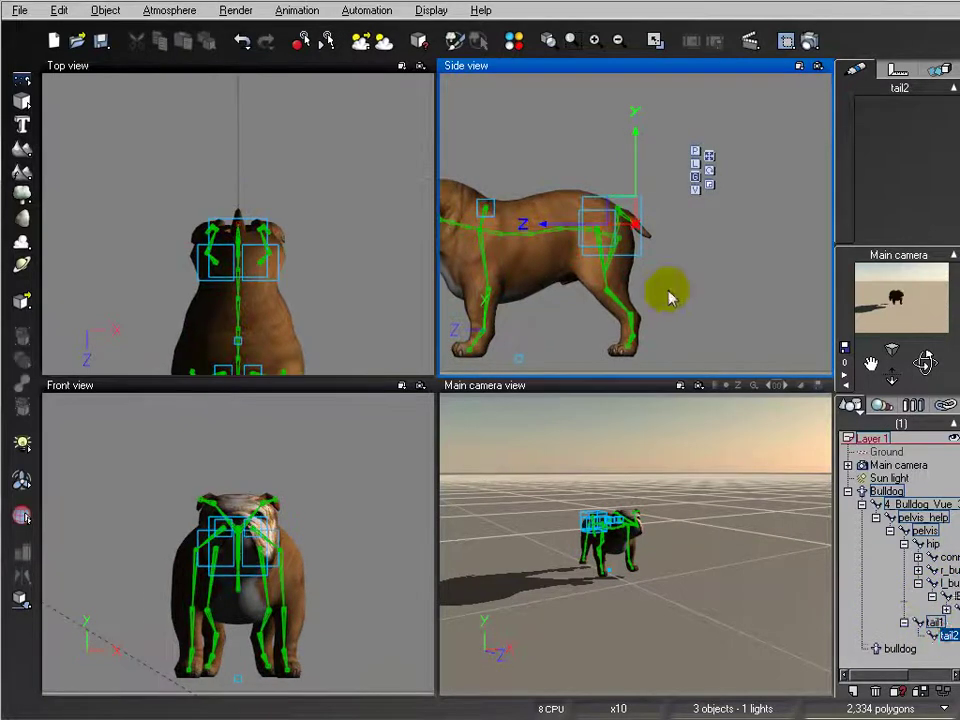
Raise the bulldog's tail by moving the tail2 bone upward in the side view
{"action": "left_click_drag", "start_coordinate": [628, 213], "coordinate": [628, 198]}
{"action": "scroll", "coordinate": [628, 198], "scroll_direction": "up", "scroll_amount": 10}
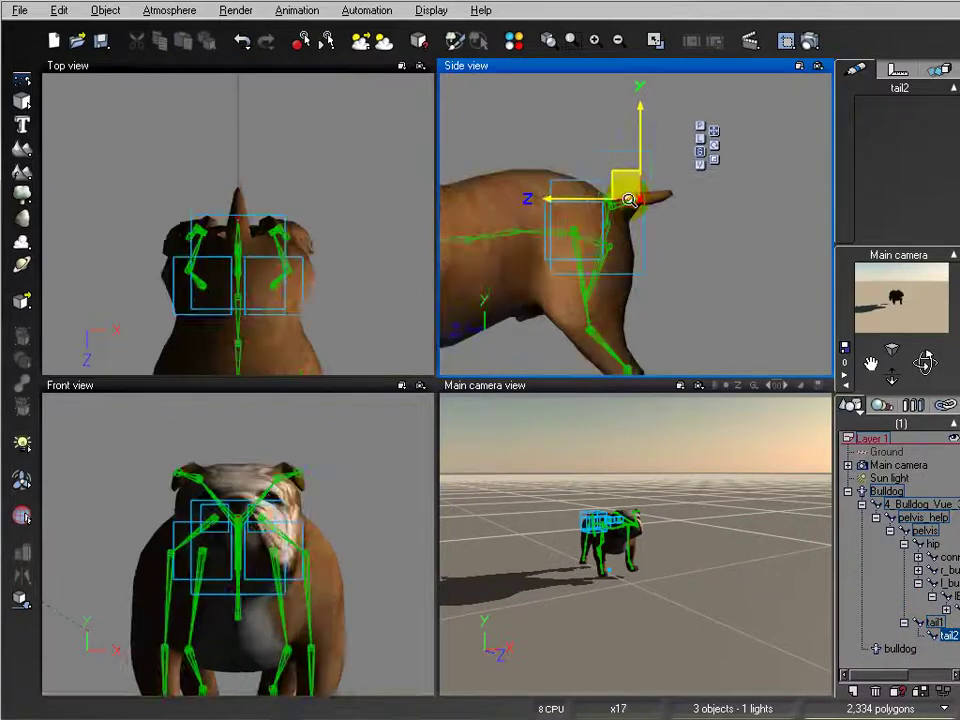
{"action": "right_click_drag", "start_coordinate": [612, 190], "coordinate": [680, 290]}
{"action": "mouse_move", "coordinate": [706, 210]}
{"action": "left_mouse_down"}
{"action": "mouse_move", "coordinate": [683, 164]}
{"action": "mouse_move", "coordinate": [705, 251]}
{"action": "mouse_move", "coordinate": [698, 222]}
{"action": "left_mouse_up"}
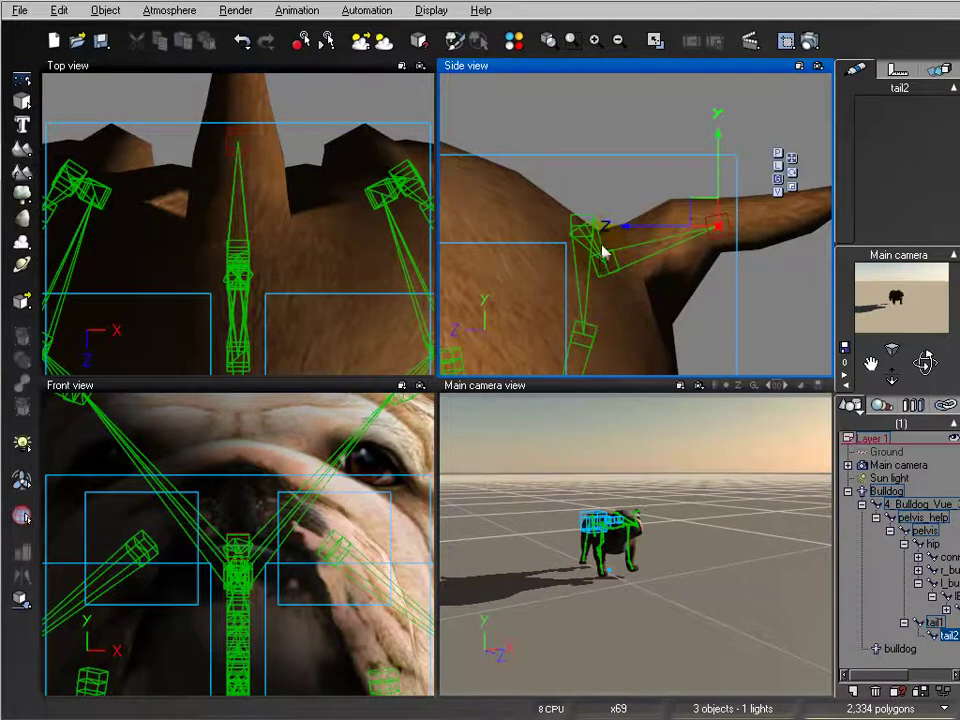
{"action": "left_click_drag", "start_coordinate": [690, 226], "coordinate": [668, 185]}
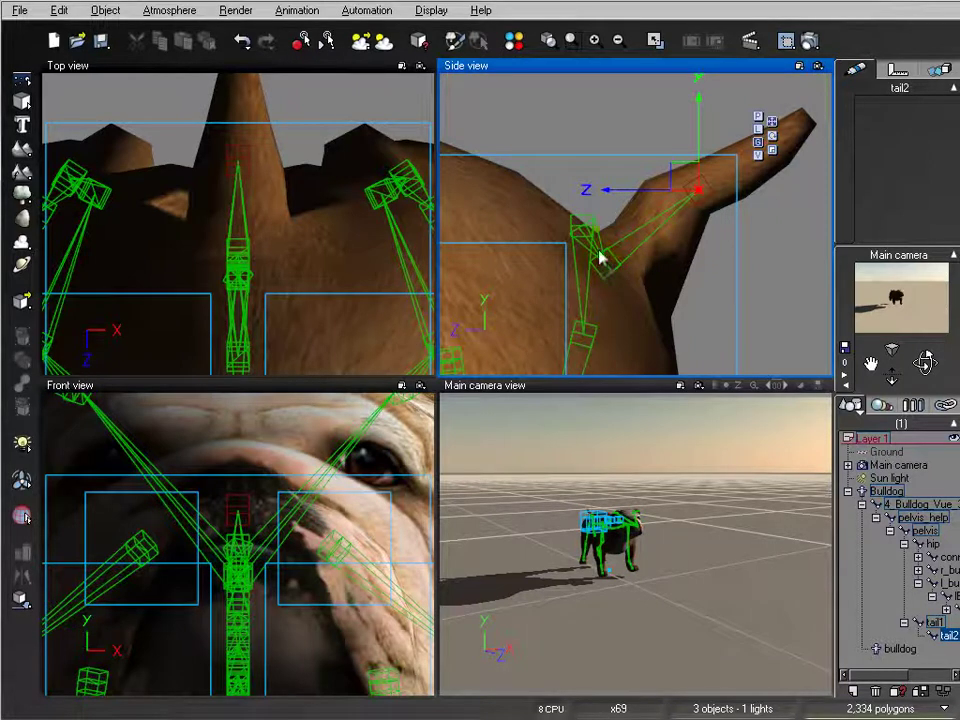
Reselect the tail2 bone and lower it in the side view so the tail slopes down behind the body
{"action": "left_click", "coordinate": [587, 235]}
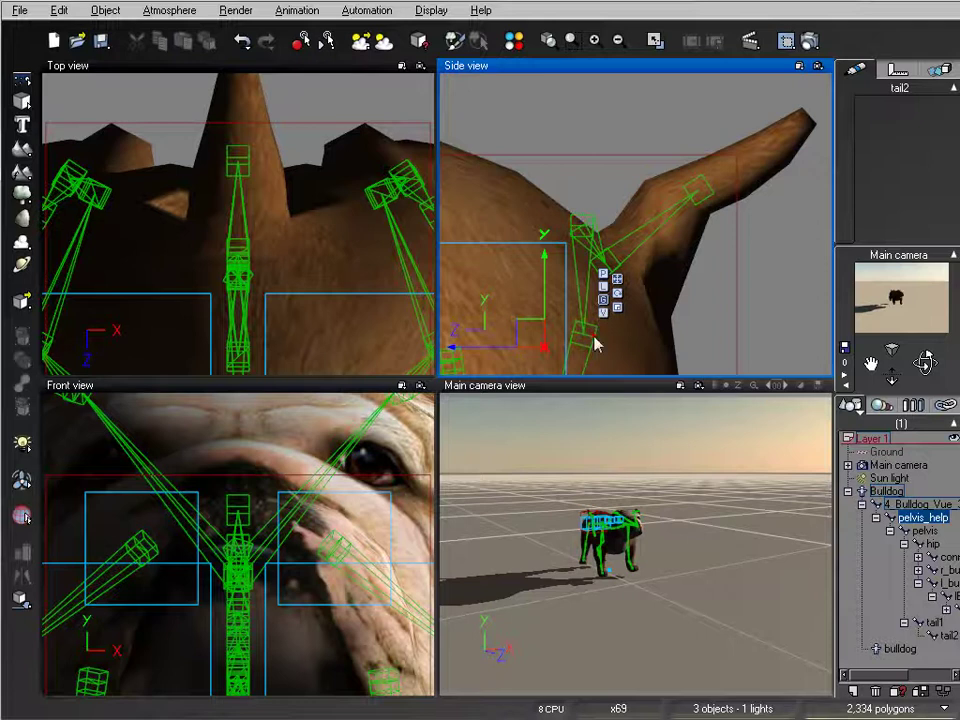
{"action": "right_click_drag", "start_coordinate": [698, 322], "coordinate": [700, 292]}
{"action": "left_click", "coordinate": [940, 636]}
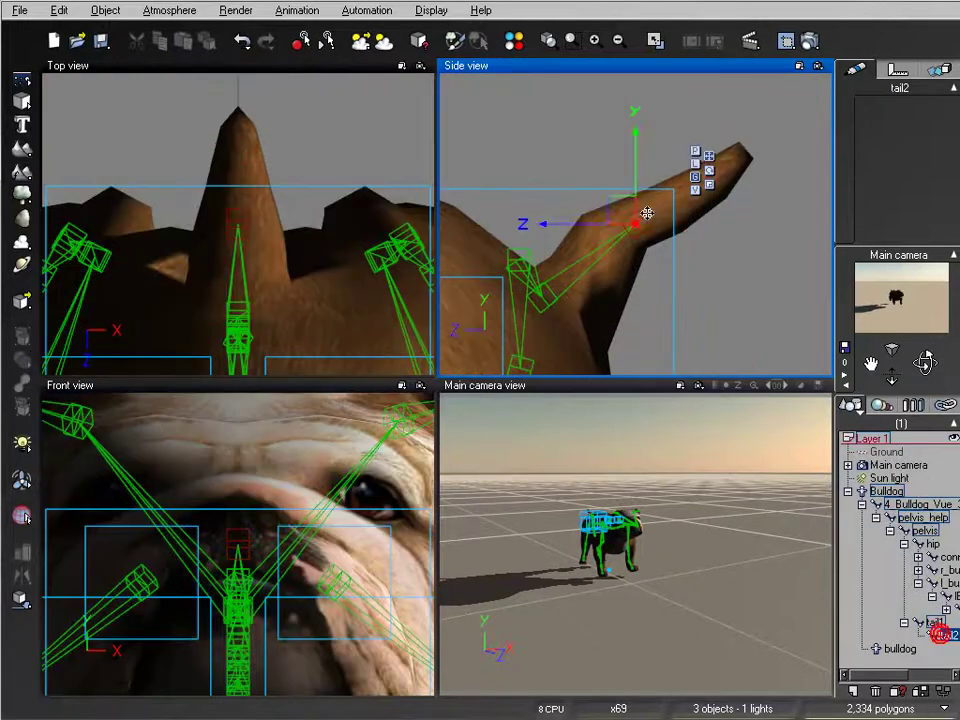
{"action": "left_click_drag", "start_coordinate": [634, 214], "coordinate": [639, 302]}
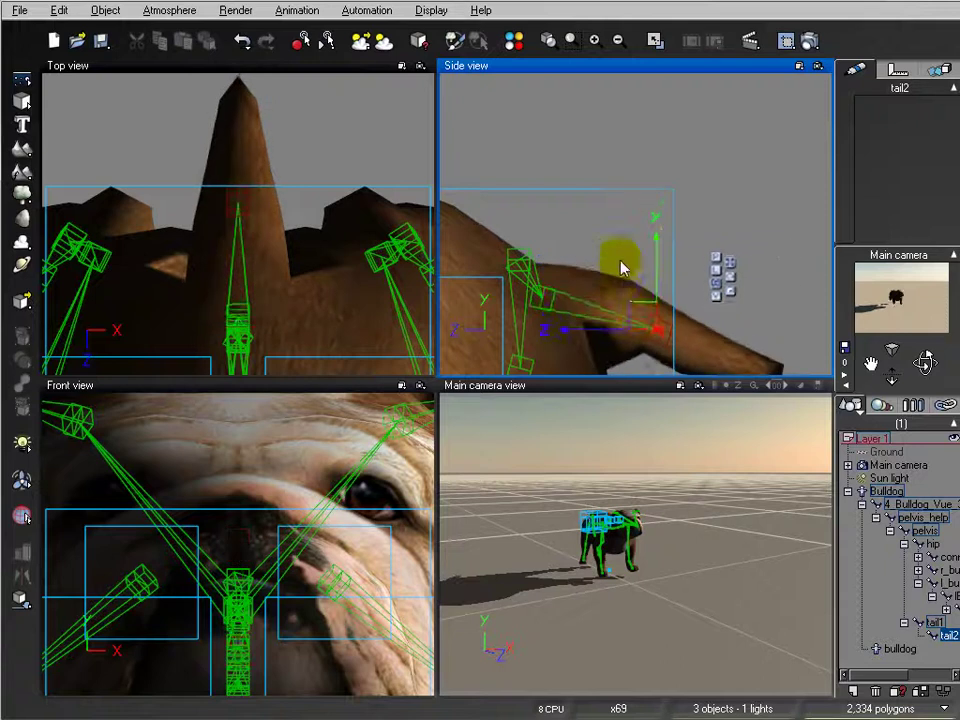
Select the paw bone of the bulldog's right front leg and shift it in the top and front views
{"action": "scroll", "coordinate": [621, 270], "scroll_direction": "down", "scroll_amount": 5}
{"action": "right_click_drag", "start_coordinate": [521, 266], "coordinate": [676, 205]}
{"action": "right_click_drag", "start_coordinate": [303, 300], "coordinate": [354, 223]}
{"action": "left_click", "coordinate": [208, 271]}
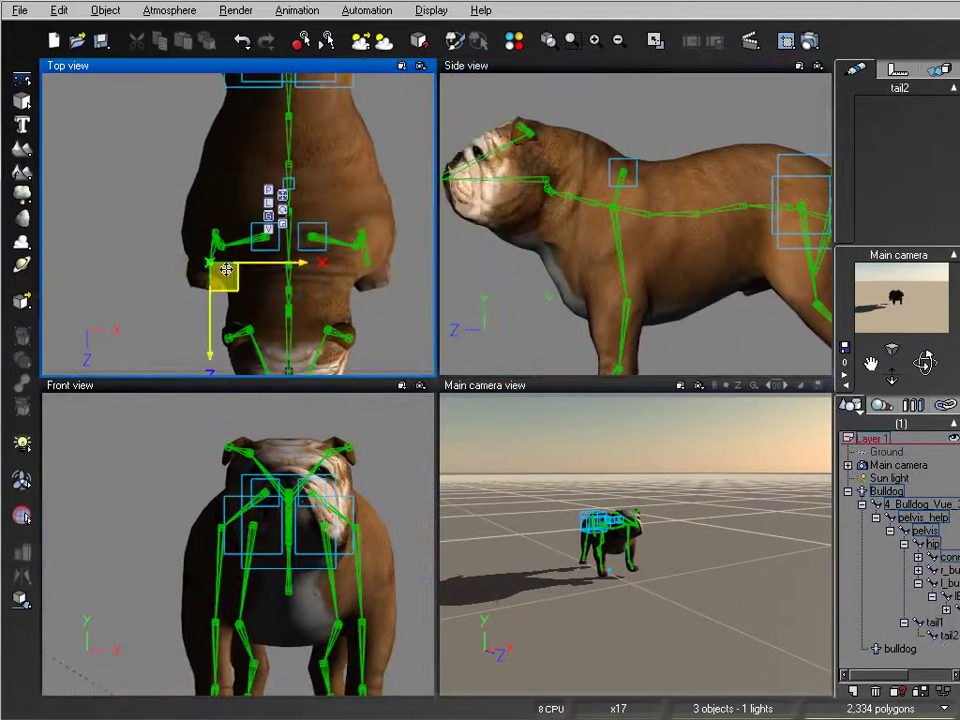
{"action": "left_click_drag", "start_coordinate": [205, 271], "coordinate": [217, 278]}
{"action": "right_click_drag", "start_coordinate": [283, 515], "coordinate": [283, 385]}
{"action": "mouse_move", "coordinate": [216, 572]}
{"action": "left_mouse_down"}
{"action": "mouse_move", "coordinate": [204, 574]}
{"action": "mouse_move", "coordinate": [226, 573]}
{"action": "left_mouse_up"}
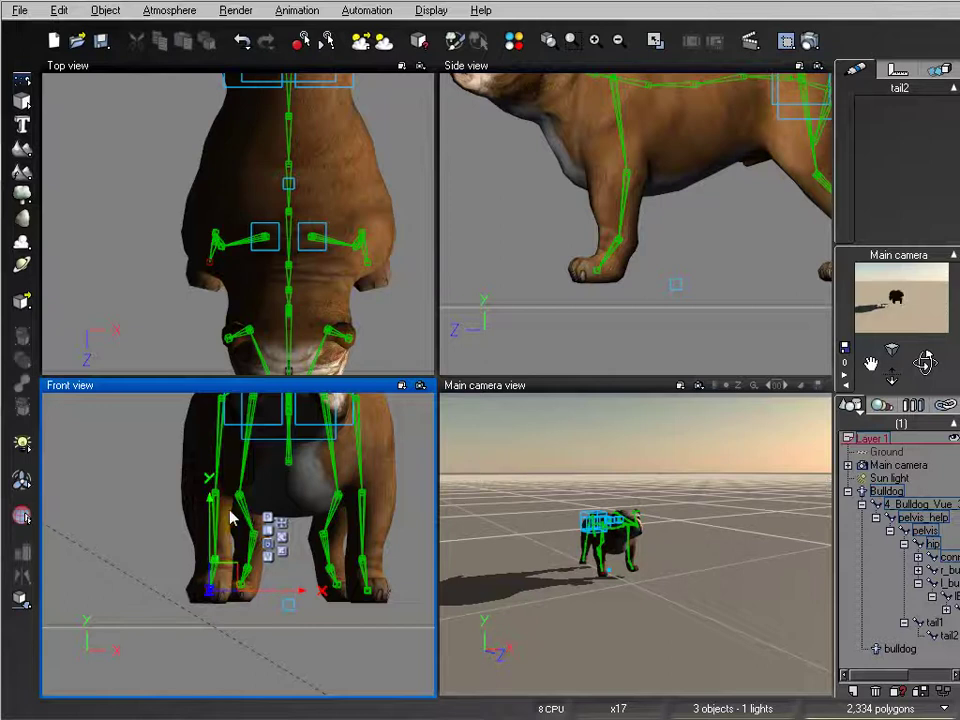
Move the lower bone of the right front leg outward in the front view and nudge its paw bone slightly inward
{"action": "left_click_drag", "start_coordinate": [224, 486], "coordinate": [213, 533]}
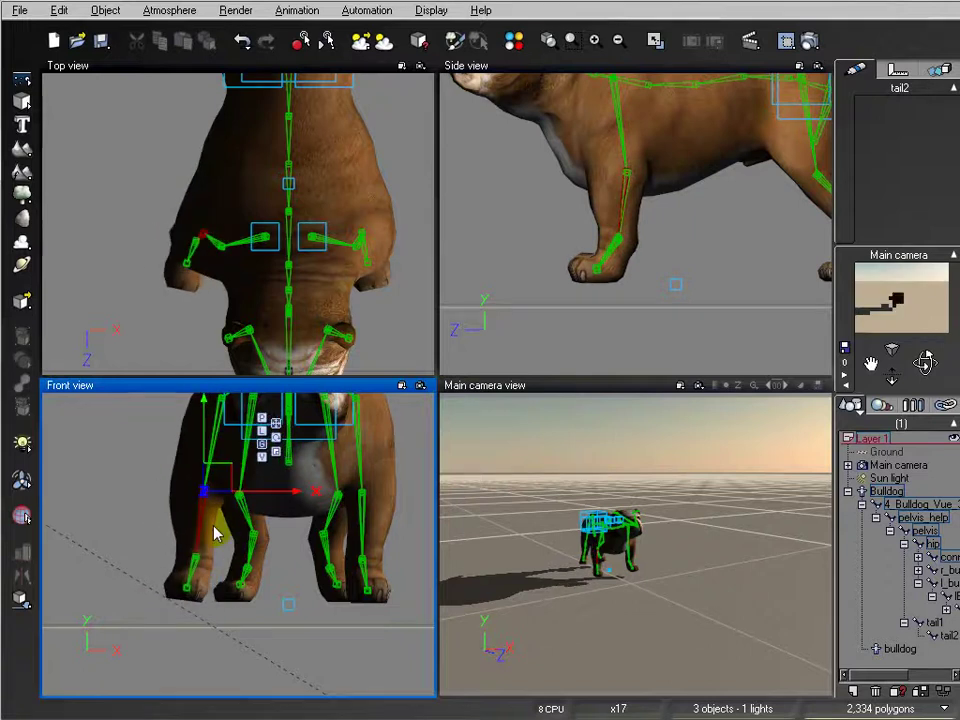
{"action": "left_click", "coordinate": [187, 591]}
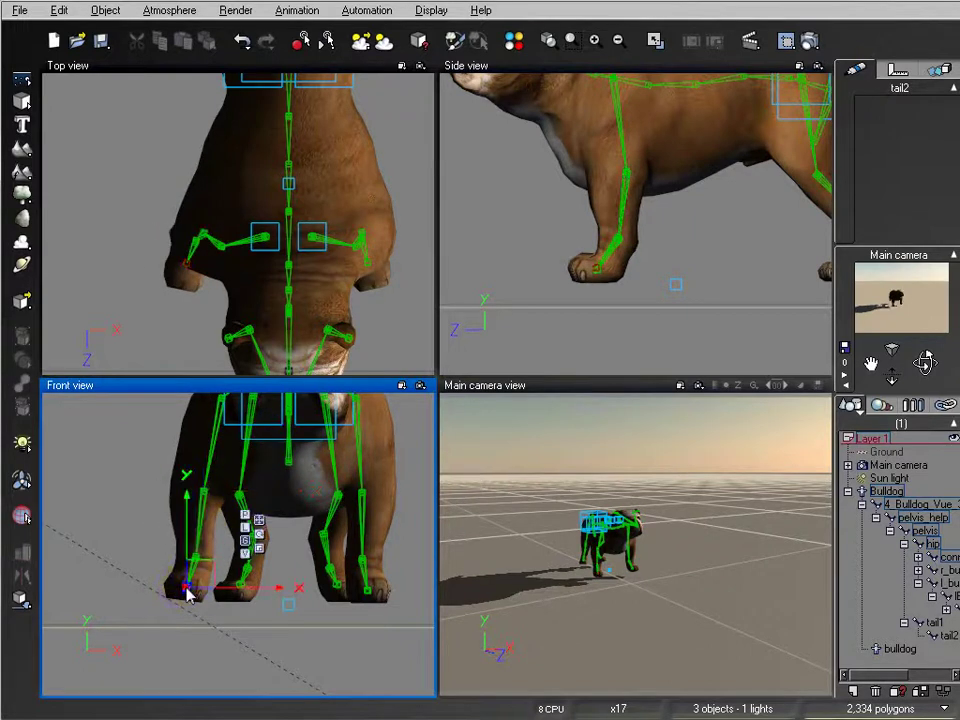
{"action": "mouse_move", "coordinate": [210, 572]}
{"action": "left_mouse_down"}
{"action": "mouse_move", "coordinate": [176, 570]}
{"action": "mouse_move", "coordinate": [212, 570]}
{"action": "mouse_move", "coordinate": [214, 585]}
{"action": "left_mouse_up"}
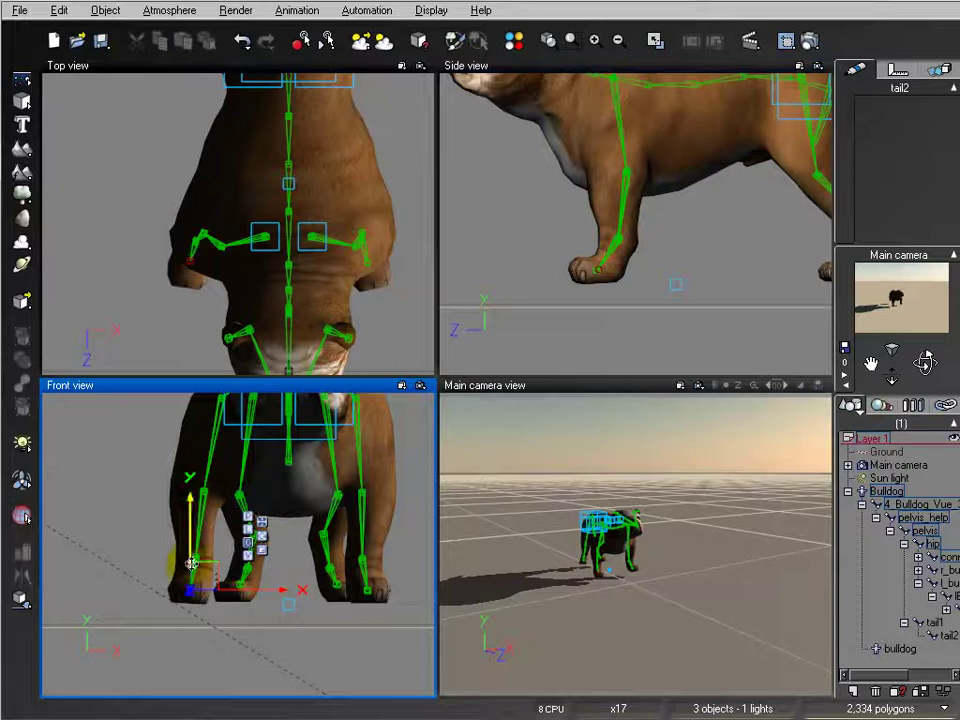
{"action": "left_click", "coordinate": [204, 502]}
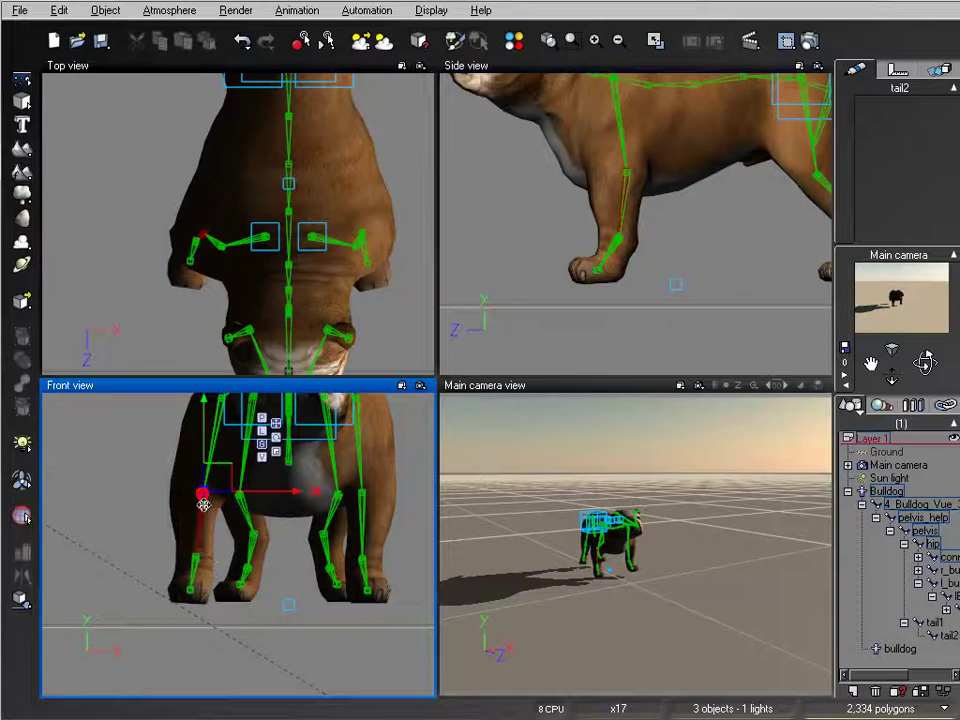
{"action": "left_click_drag", "start_coordinate": [222, 481], "coordinate": [207, 500]}
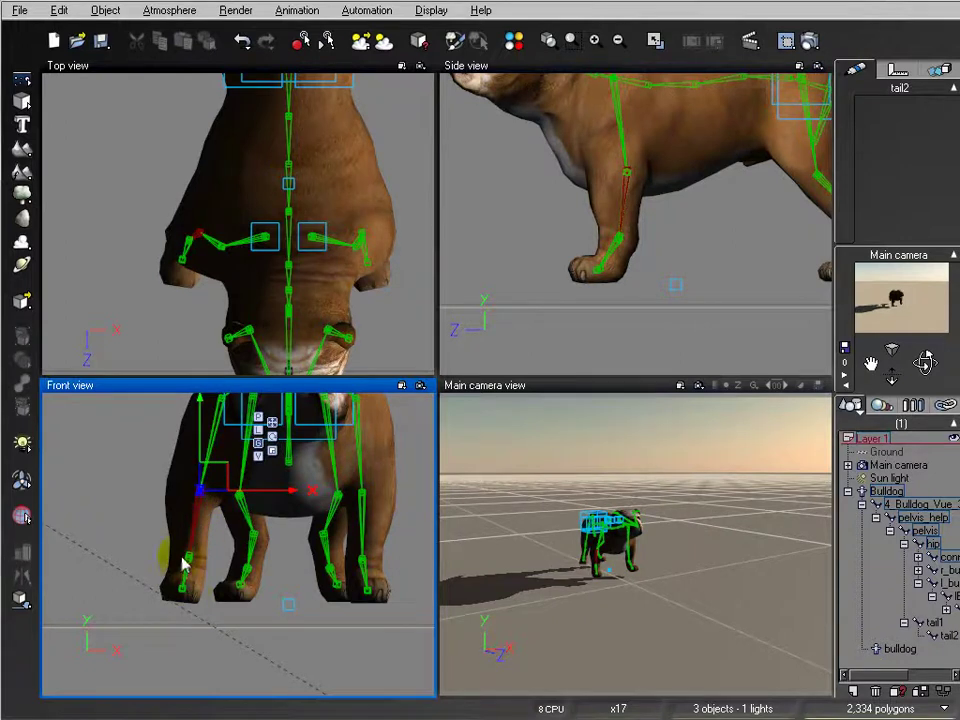
{"action": "left_click_drag", "start_coordinate": [198, 563], "coordinate": [379, 546]}
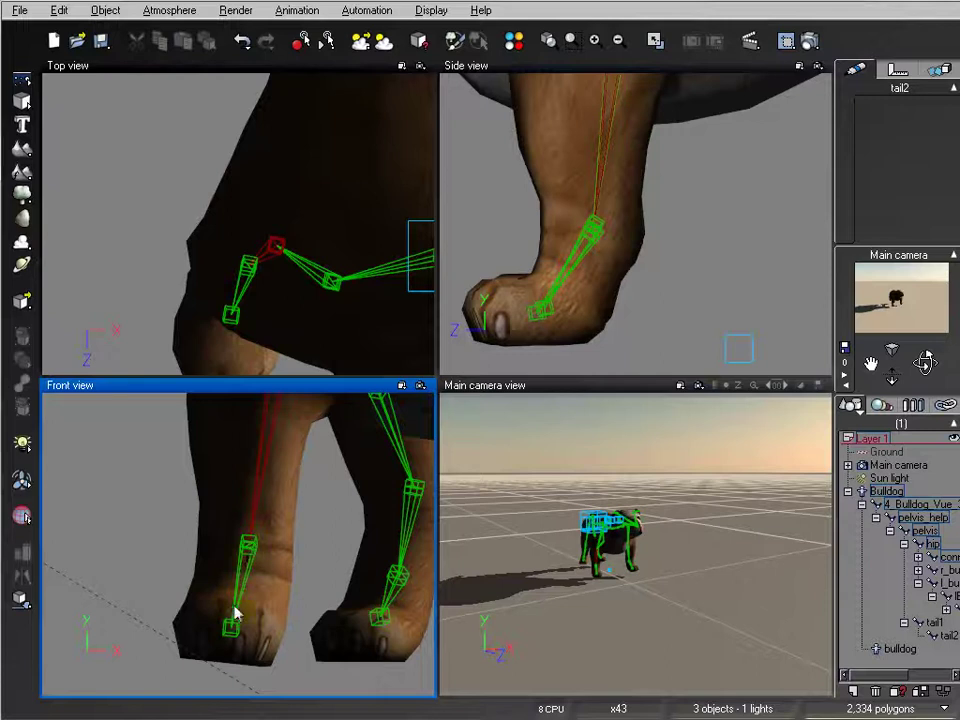
Move the right front leg's lower bone back inward beneath the body in the front view
{"action": "scroll", "coordinate": [311, 542], "scroll_direction": "down", "scroll_amount": 4}
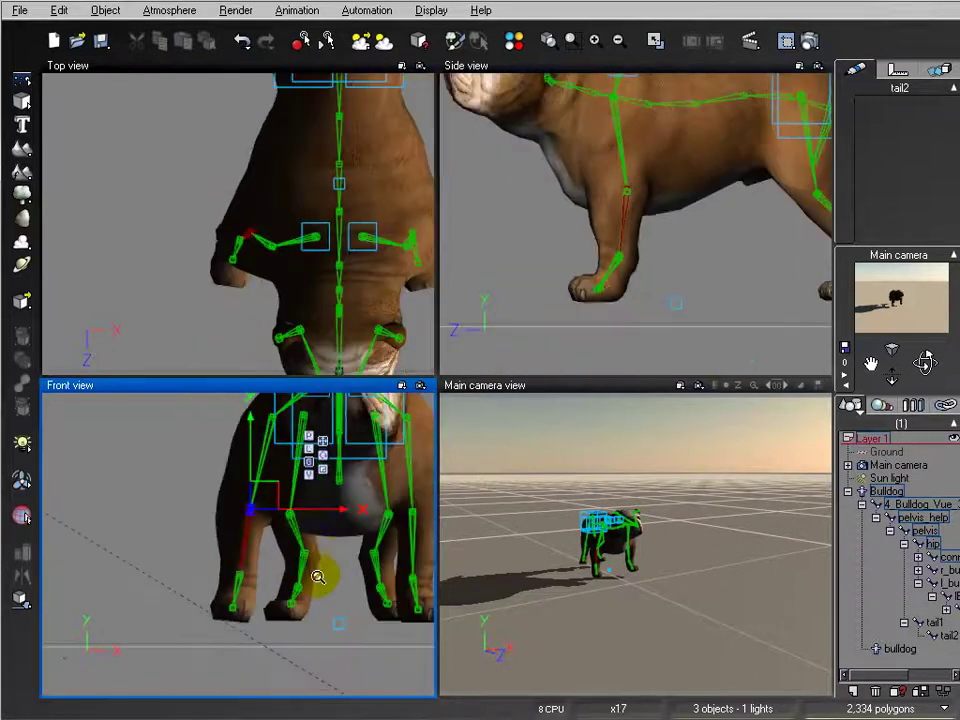
{"action": "right_click_drag", "start_coordinate": [320, 531], "coordinate": [317, 588]}
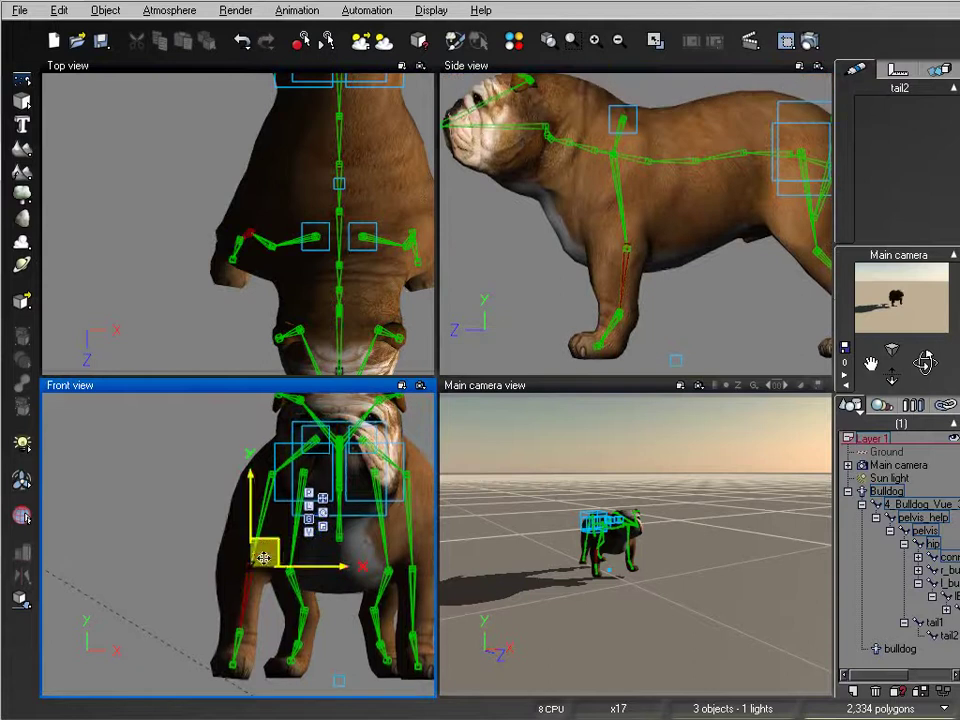
{"action": "left_click_drag", "start_coordinate": [264, 557], "coordinate": [275, 557]}
{"action": "scroll", "coordinate": [337, 580], "scroll_direction": "down", "scroll_amount": 2}
{"action": "right_click_drag", "start_coordinate": [336, 578], "coordinate": [289, 553]}
{"action": "scroll", "coordinate": [275, 543], "scroll_direction": "up", "scroll_amount": 2}
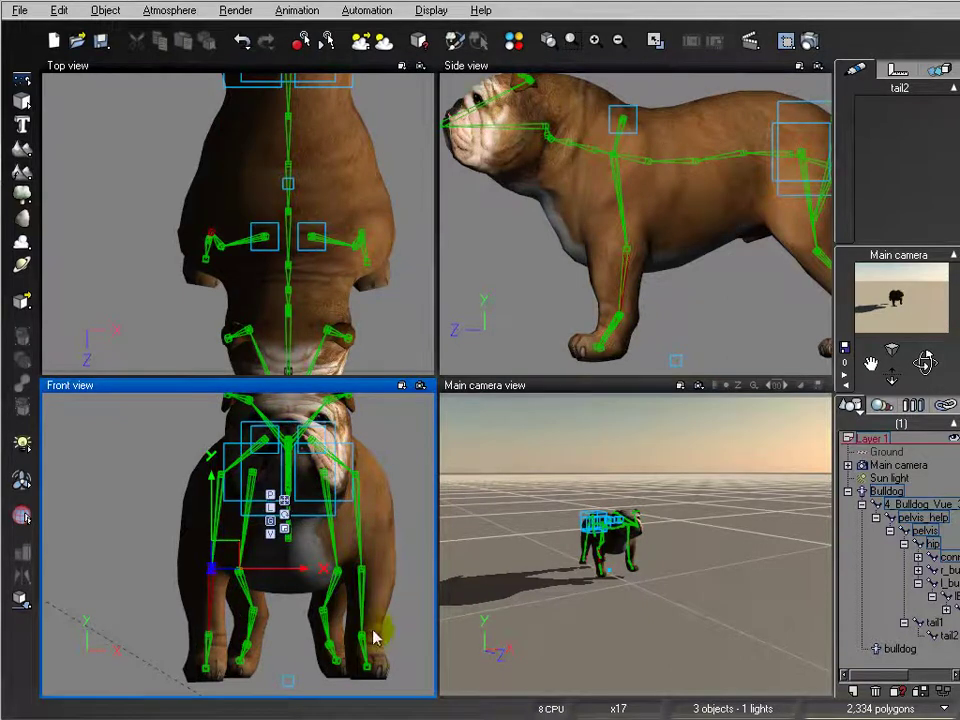
Move the left front leg's upper bone slightly inward in the front view and adjust the bone above its paw
{"action": "left_click", "coordinate": [358, 478]}
{"action": "mouse_move", "coordinate": [364, 466]}
{"action": "left_mouse_down"}
{"action": "mouse_move", "coordinate": [376, 444]}
{"action": "mouse_move", "coordinate": [372, 462]}
{"action": "mouse_move", "coordinate": [343, 459]}
{"action": "mouse_move", "coordinate": [369, 454]}
{"action": "mouse_move", "coordinate": [355, 466]}
{"action": "left_mouse_up"}
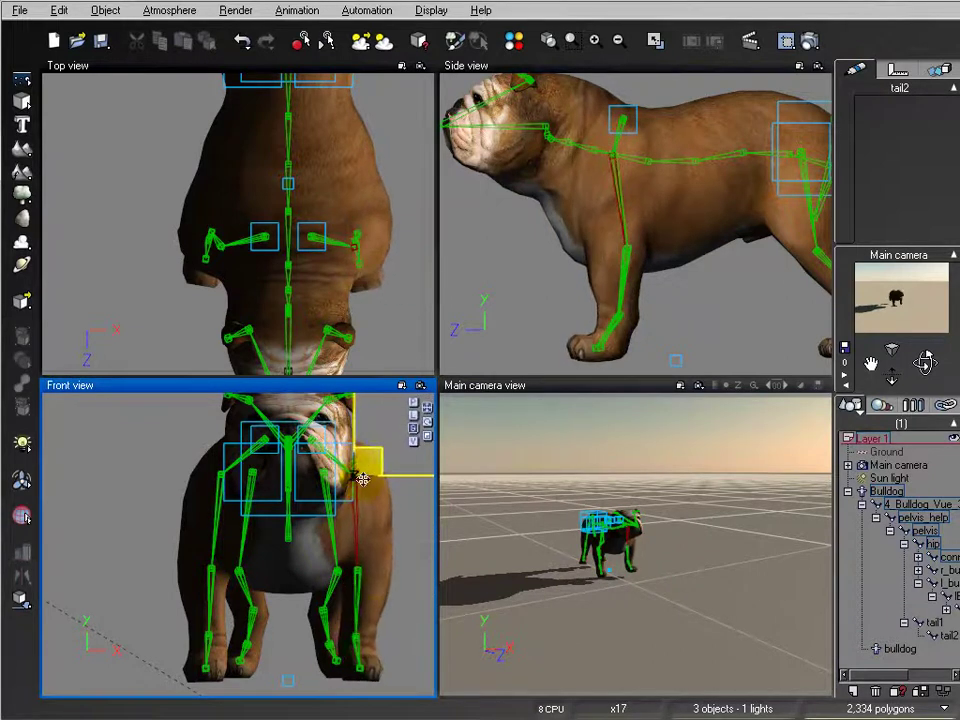
{"action": "left_click", "coordinate": [358, 640]}
{"action": "mouse_move", "coordinate": [369, 626]}
{"action": "left_mouse_down"}
{"action": "mouse_move", "coordinate": [386, 621]}
{"action": "mouse_move", "coordinate": [373, 619]}
{"action": "left_mouse_up"}
Lift the left front leg's lower bone forward and up in the side view and bring the paw back down
{"action": "left_click", "coordinate": [606, 330]}
{"action": "left_click_drag", "start_coordinate": [606, 330], "coordinate": [577, 231]}
{"action": "right_click_drag", "start_coordinate": [660, 300], "coordinate": [606, 193]}
{"action": "left_click_drag", "start_coordinate": [541, 157], "coordinate": [588, 289]}
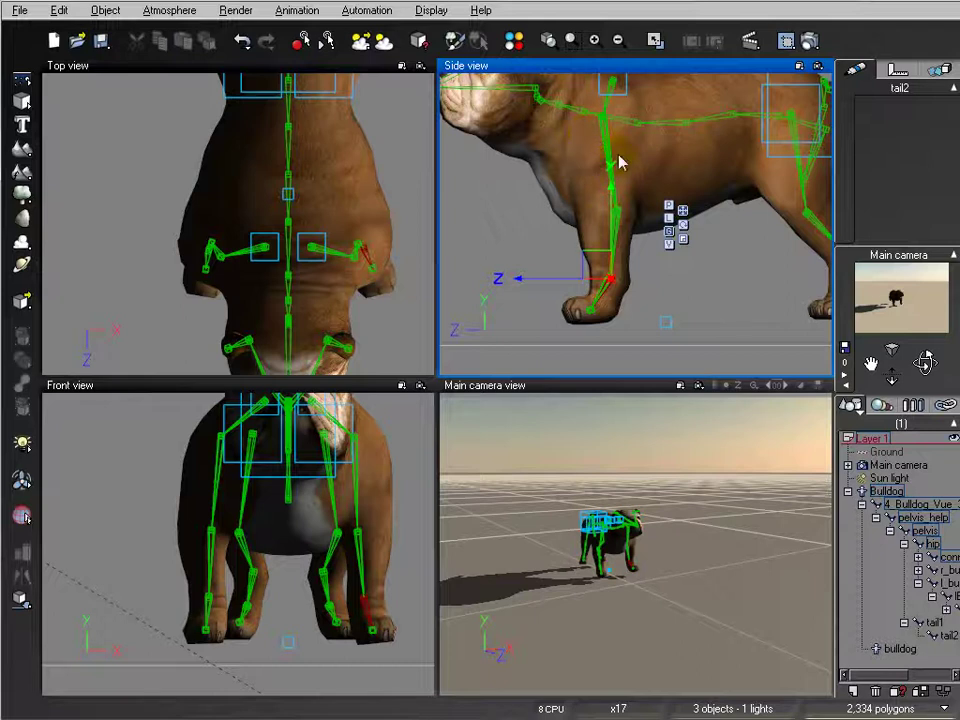
Swing the left front leg's lower bone backward beneath the bulldog's body in the side view
{"action": "left_click_drag", "start_coordinate": [598, 268], "coordinate": [634, 285]}
{"action": "left_click", "coordinate": [667, 307]}
{"action": "right_click_drag", "start_coordinate": [693, 293], "coordinate": [680, 254]}
{"action": "mouse_move", "coordinate": [614, 252]}
{"action": "left_mouse_down"}
{"action": "mouse_move", "coordinate": [656, 236]}
{"action": "mouse_move", "coordinate": [630, 257]}
{"action": "left_mouse_up"}
{"action": "mouse_move", "coordinate": [703, 253]}
{"action": "right_mouse_down"}
{"action": "mouse_move", "coordinate": [666, 228]}
{"action": "mouse_move", "coordinate": [699, 325]}
{"action": "right_mouse_up"}
{"action": "mouse_move", "coordinate": [528, 230]}
{"action": "right_mouse_down"}
{"action": "mouse_move", "coordinate": [623, 256]}
{"action": "mouse_move", "coordinate": [596, 244]}
{"action": "right_mouse_up"}
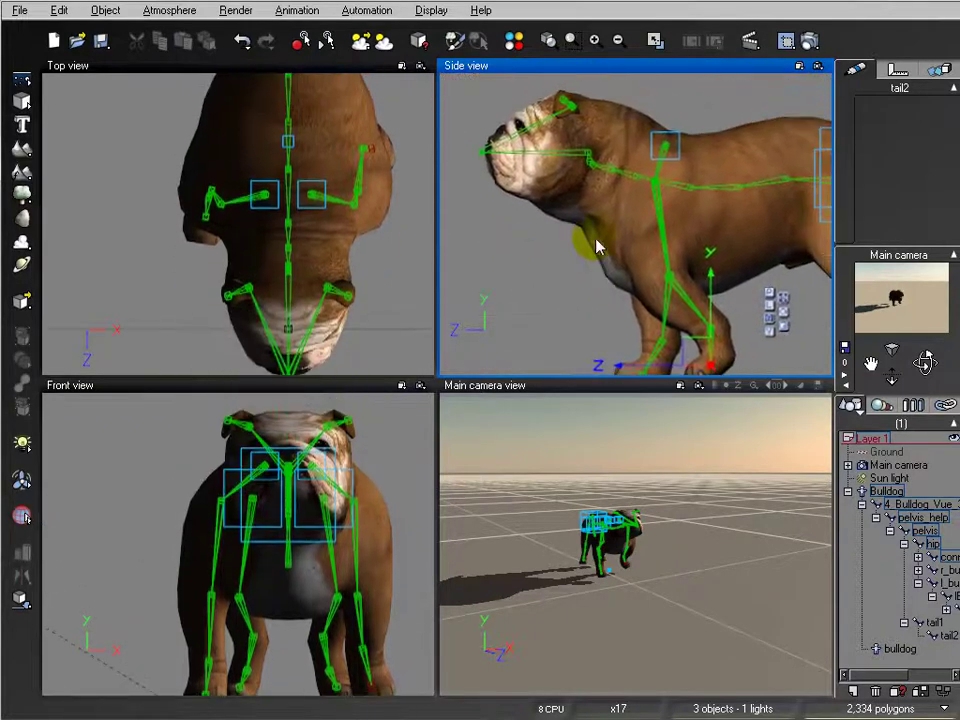
{"action": "scroll", "coordinate": [596, 244], "scroll_direction": "down", "scroll_amount": 2}
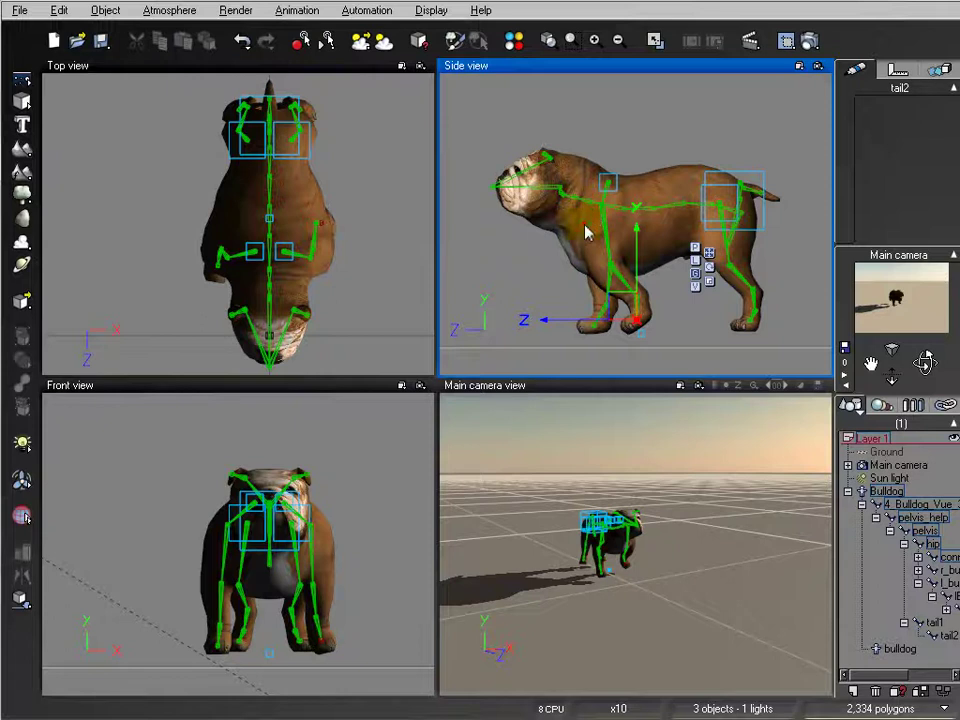
Open the Skeleton Editor for the bulldog's root bone 4_Bulldog_Vue_3 and enlarge it to show the full bone names
{"action": "left_click", "coordinate": [786, 170]}
{"action": "left_click", "coordinate": [654, 199]}
{"action": "right_click", "coordinate": [654, 197]}
{"action": "left_click", "coordinate": [727, 537]}
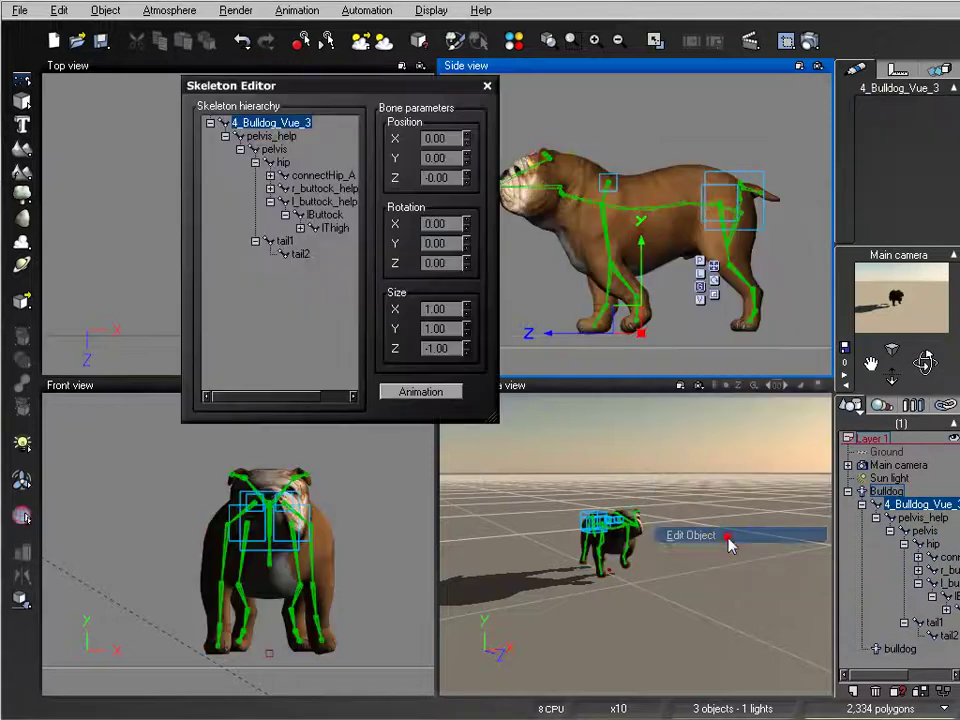
{"action": "left_click_drag", "start_coordinate": [395, 90], "coordinate": [427, 130]}
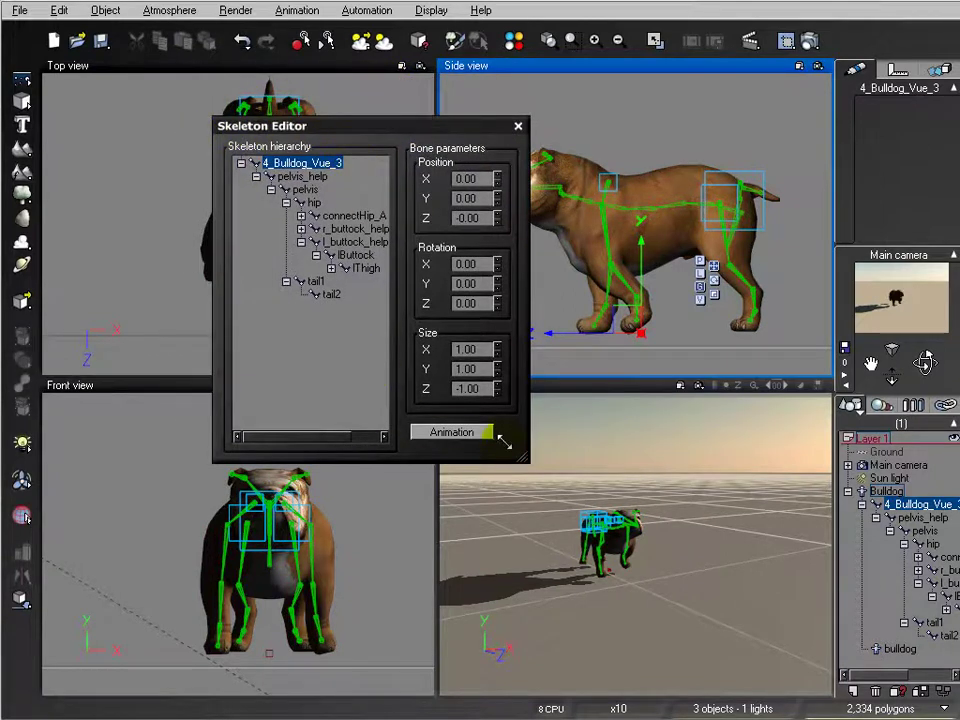
{"action": "left_click_drag", "start_coordinate": [526, 460], "coordinate": [592, 514]}
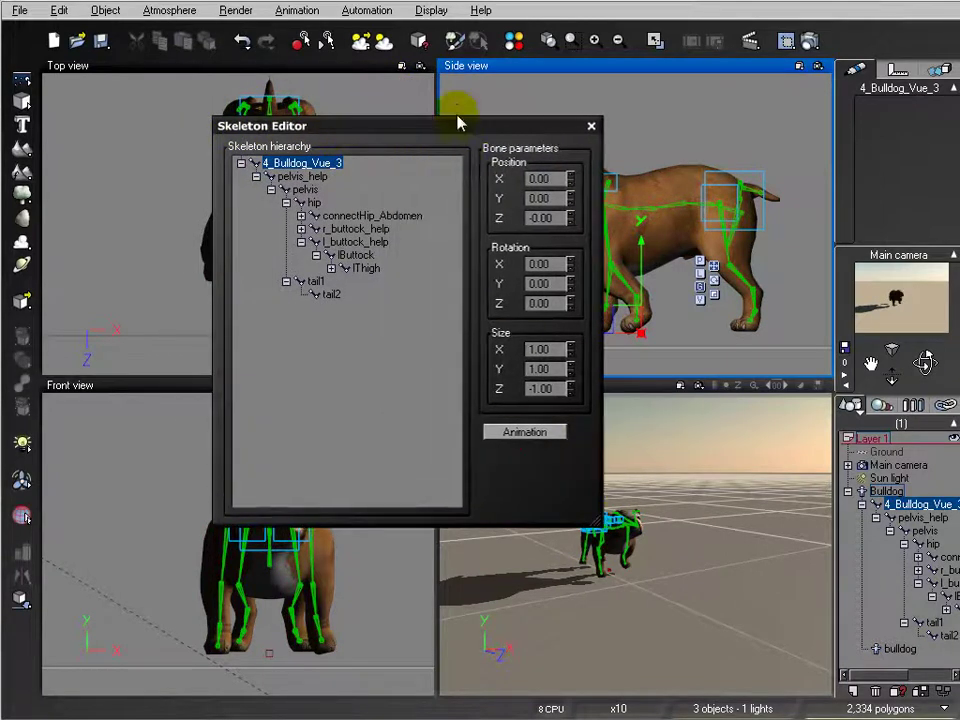
{"action": "left_click_drag", "start_coordinate": [418, 120], "coordinate": [351, 123]}
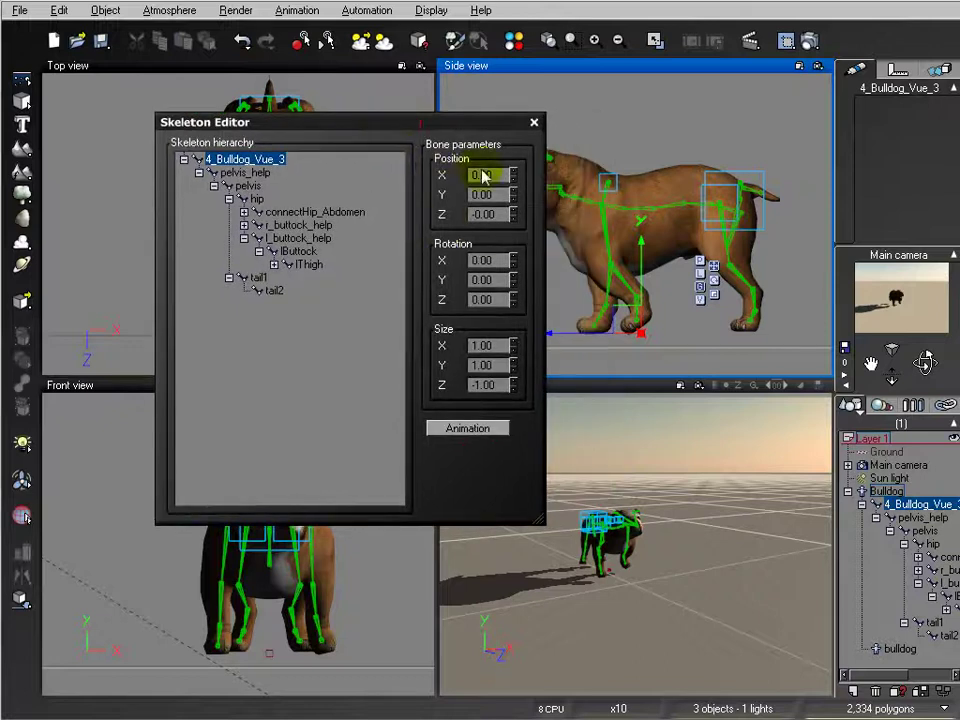
Examine the bone parameters of the hip and tail2 bones, ending with the root bone selected in the skeleton hierarchy
{"action": "left_click", "coordinate": [256, 199]}
{"action": "left_click", "coordinate": [273, 290]}
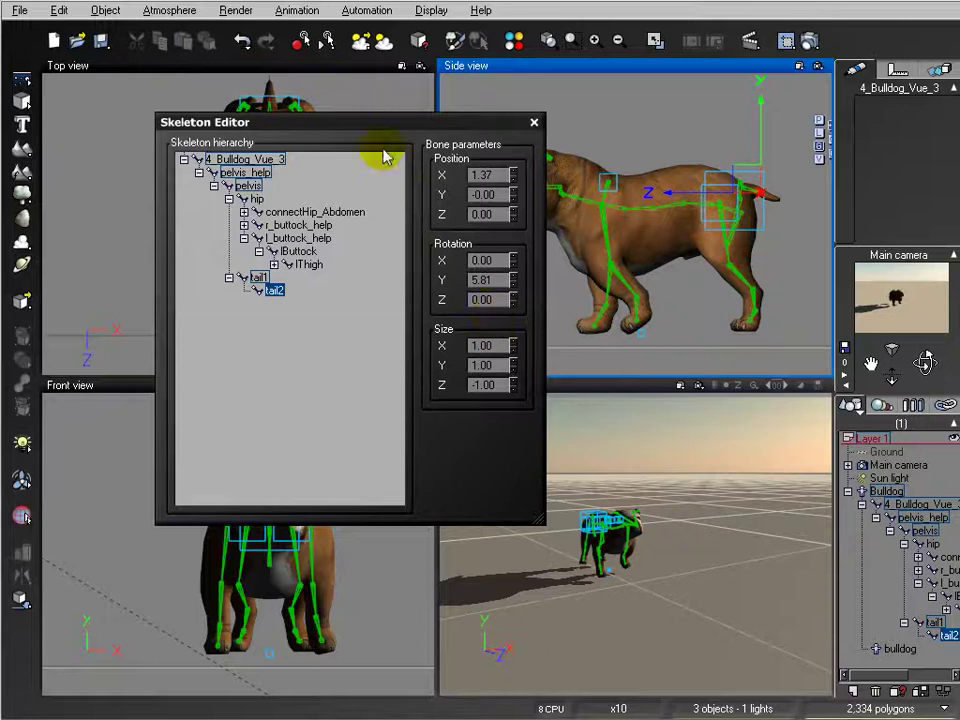
{"action": "left_click", "coordinate": [265, 165]}
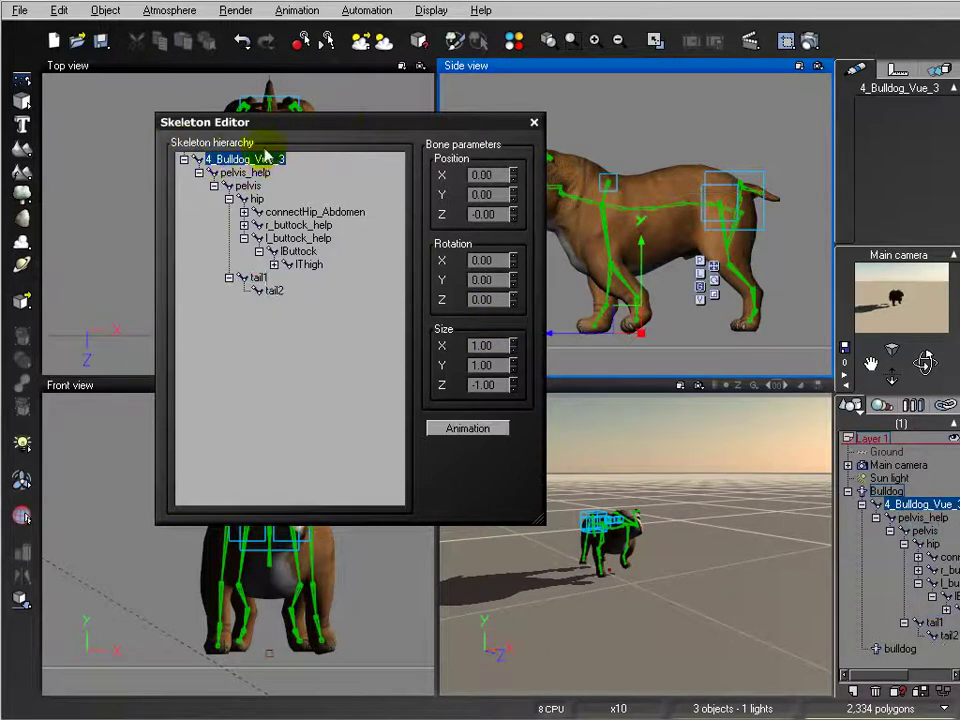
Load the Bulldog_Walking_Vue_4_3.vom motion onto the bulldog's skeleton from the animation options
{"action": "left_click", "coordinate": [484, 434]}
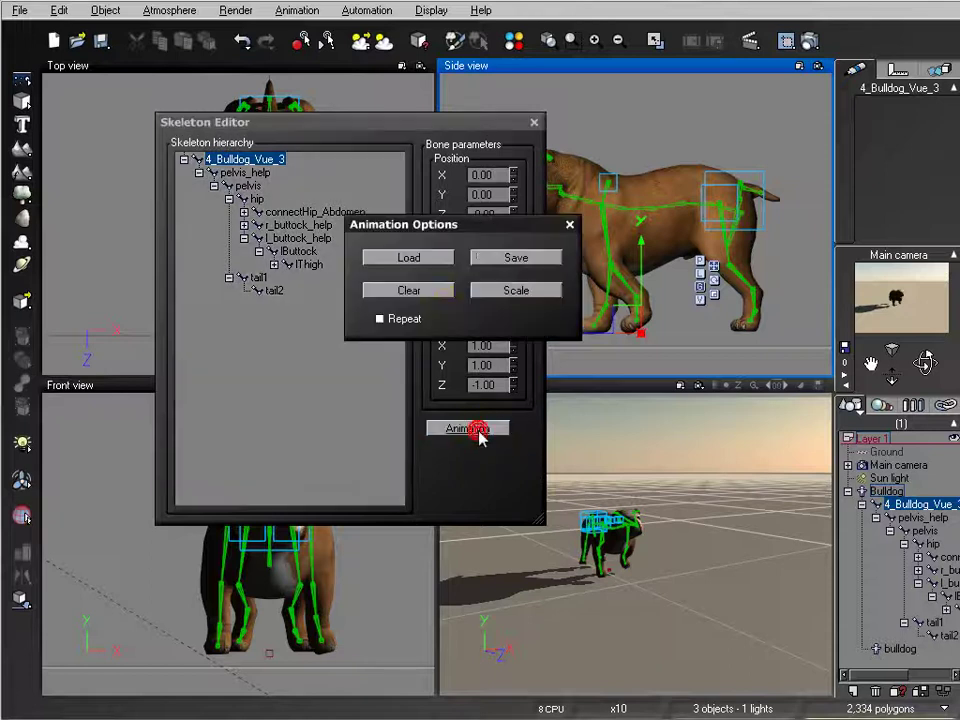
{"action": "left_click_drag", "start_coordinate": [454, 224], "coordinate": [601, 420]}
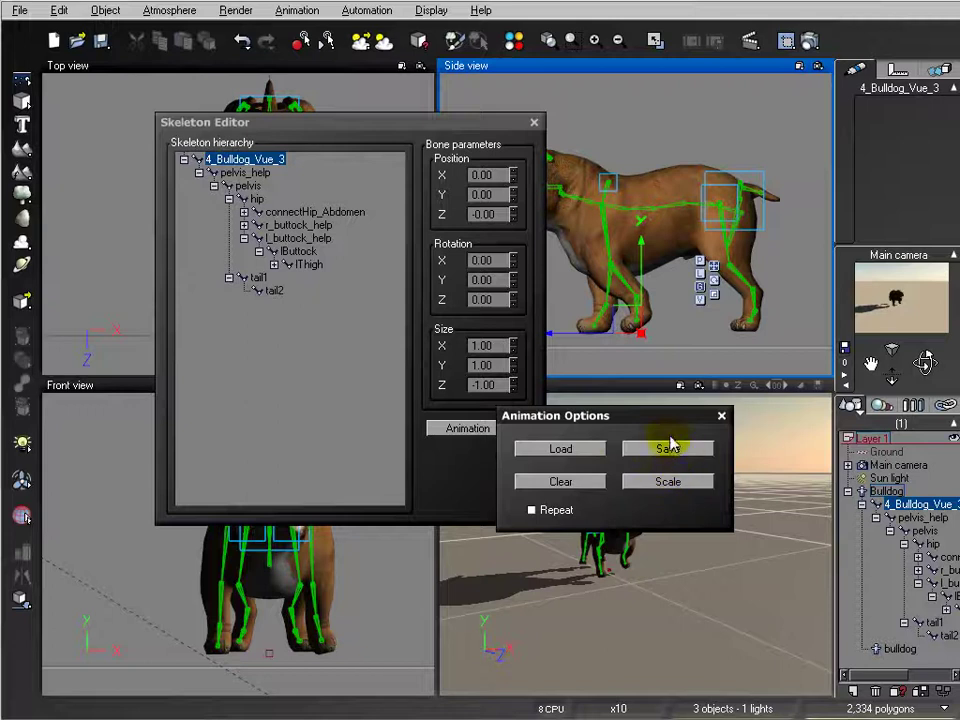
{"action": "left_click", "coordinate": [588, 450]}
{"action": "left_click_drag", "start_coordinate": [585, 167], "coordinate": [321, 20]}
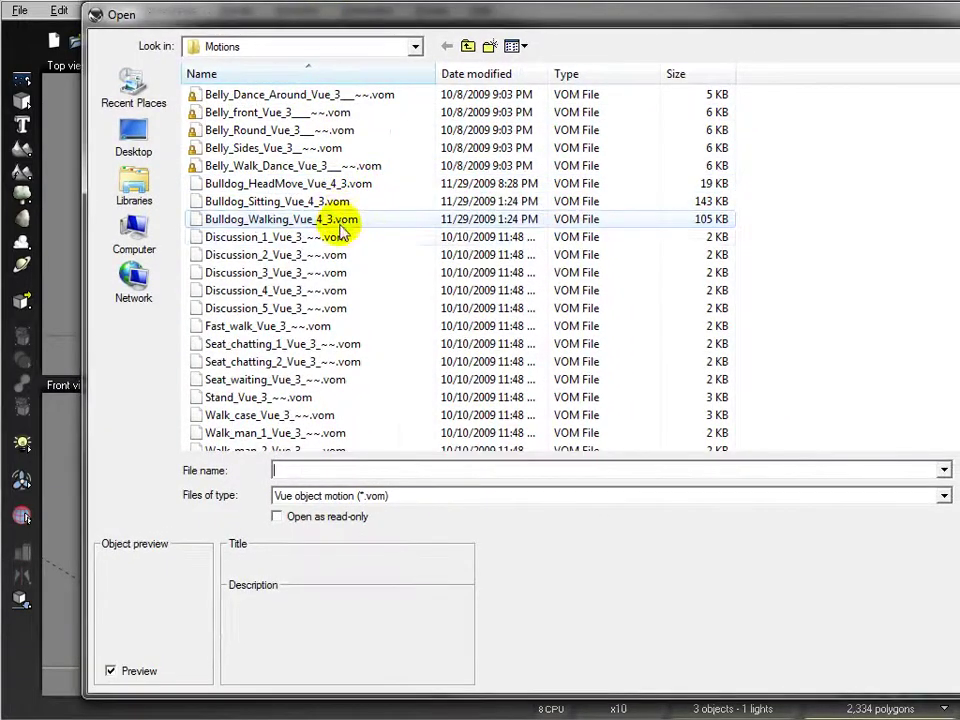
{"action": "left_click", "coordinate": [345, 219]}
{"action": "key", "text": "Return"}
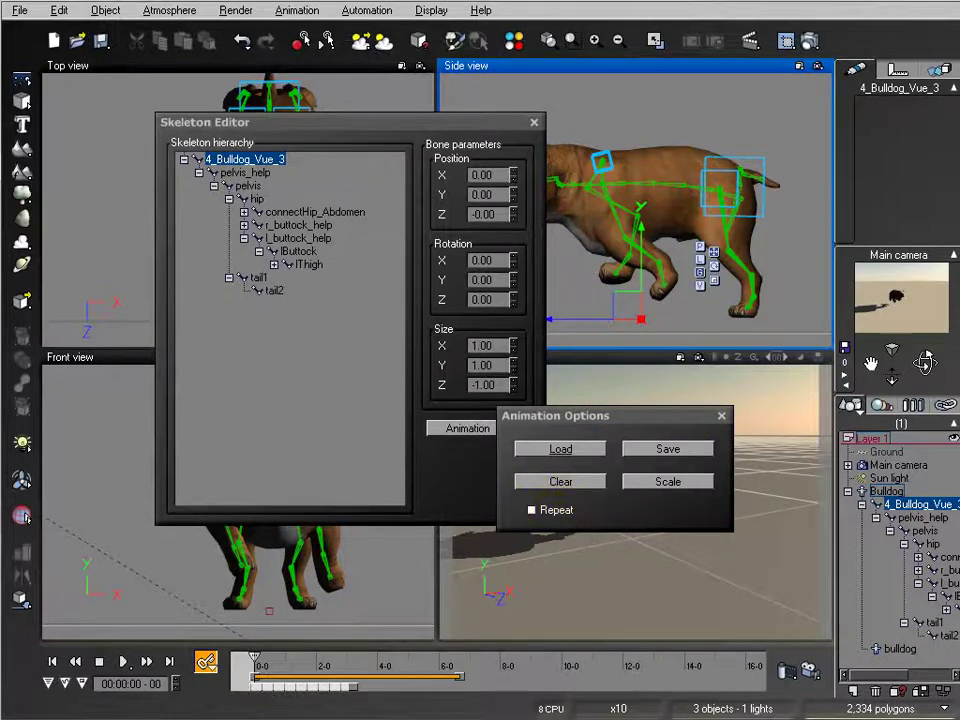
Scrub the timeline forward from the start to about 1 second 8 frames to preview the walking motion
{"action": "left_click", "coordinate": [560, 450]}
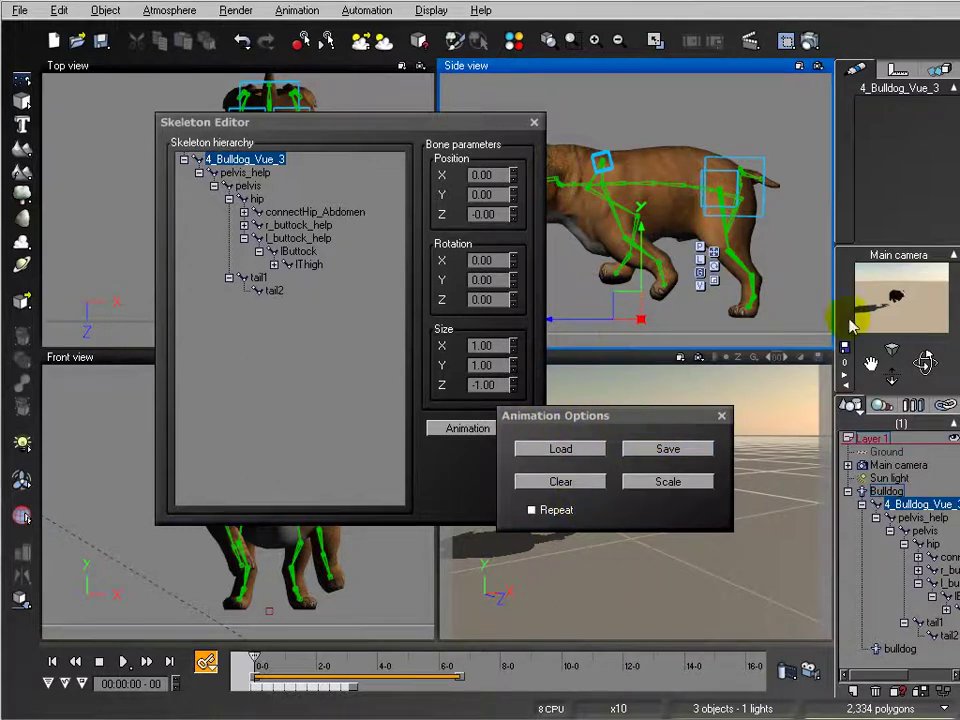
{"action": "left_click", "coordinate": [519, 488]}
{"action": "left_click", "coordinate": [253, 657]}
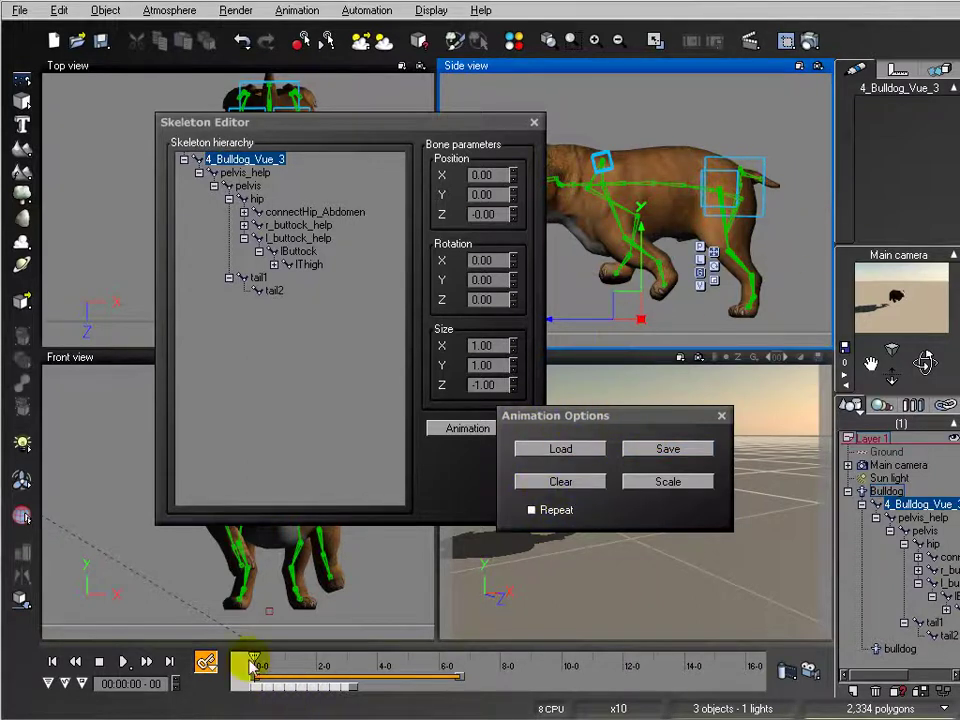
{"action": "left_click_drag", "start_coordinate": [253, 657], "coordinate": [293, 655]}
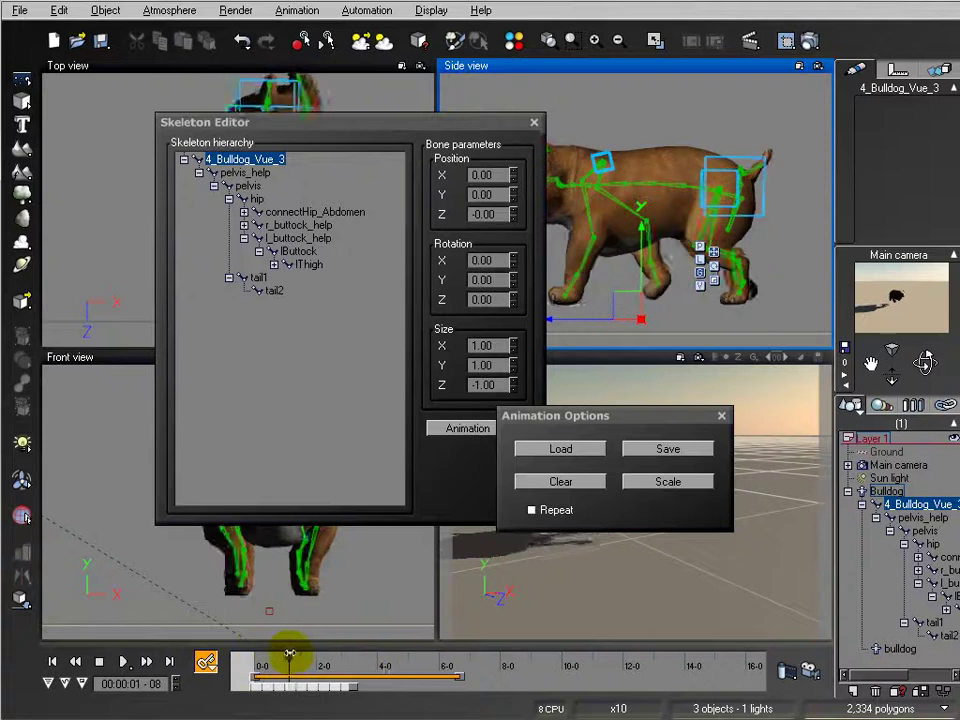
Enable Repeat for the walking motion, scrub the timeline back to frame 6, and close the animation options and Skeleton Editor
{"action": "left_click", "coordinate": [527, 482]}
{"action": "left_click", "coordinate": [533, 511]}
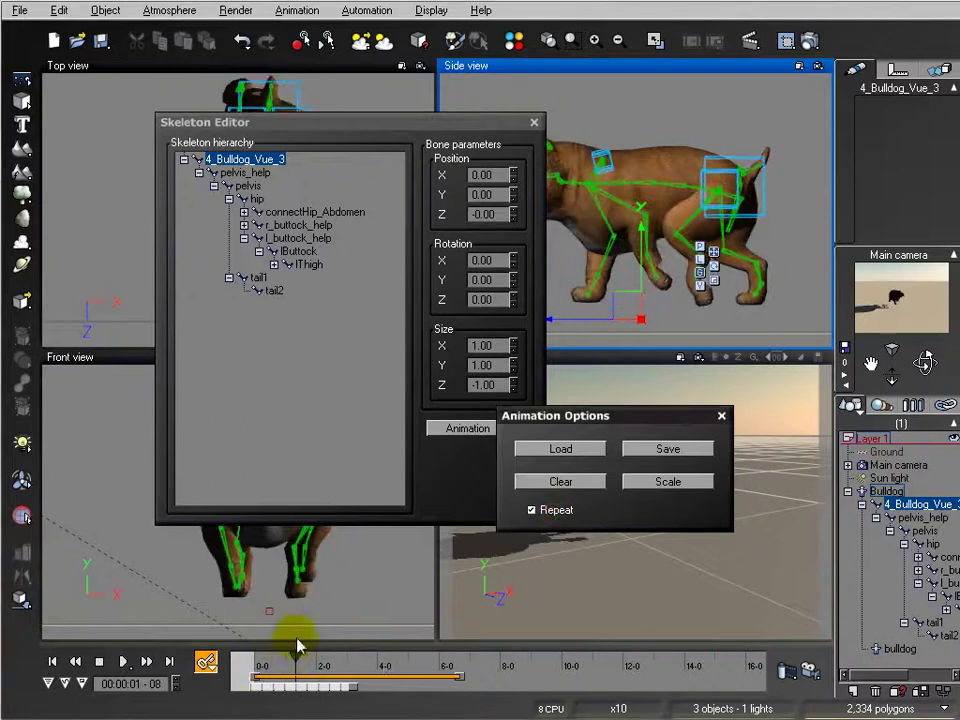
{"action": "left_click_drag", "start_coordinate": [297, 655], "coordinate": [277, 665]}
{"action": "left_click", "coordinate": [545, 482]}
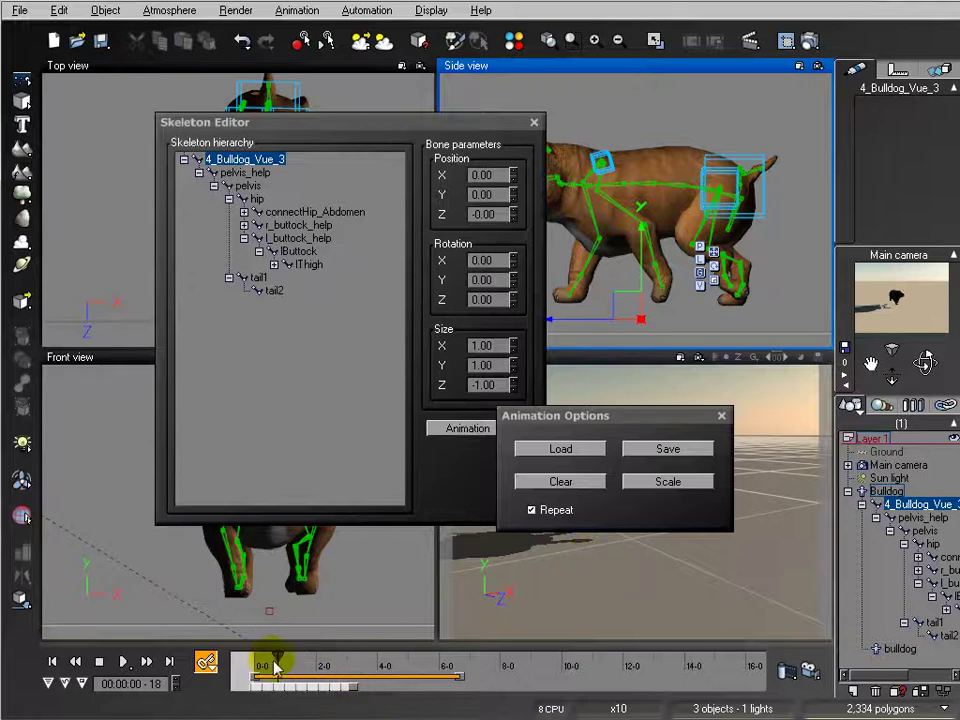
{"action": "mouse_move", "coordinate": [276, 655]}
{"action": "left_mouse_down"}
{"action": "mouse_move", "coordinate": [242, 664]}
{"action": "mouse_move", "coordinate": [375, 654]}
{"action": "mouse_move", "coordinate": [264, 660]}
{"action": "left_mouse_up"}
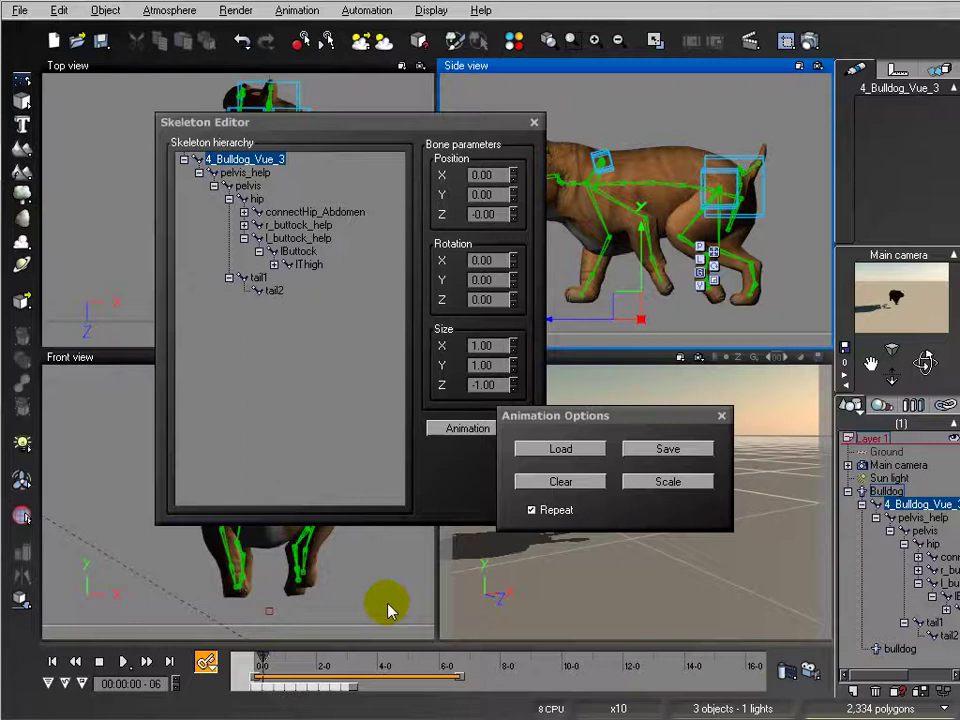
{"action": "left_click", "coordinate": [720, 418]}
{"action": "left_click", "coordinate": [535, 123]}
Load the Paris Residence 6 building from the historical large buildings in the Architecture object collection
{"action": "left_click", "coordinate": [268, 207]}
{"action": "scroll", "coordinate": [268, 207], "scroll_direction": "down", "scroll_amount": 5}
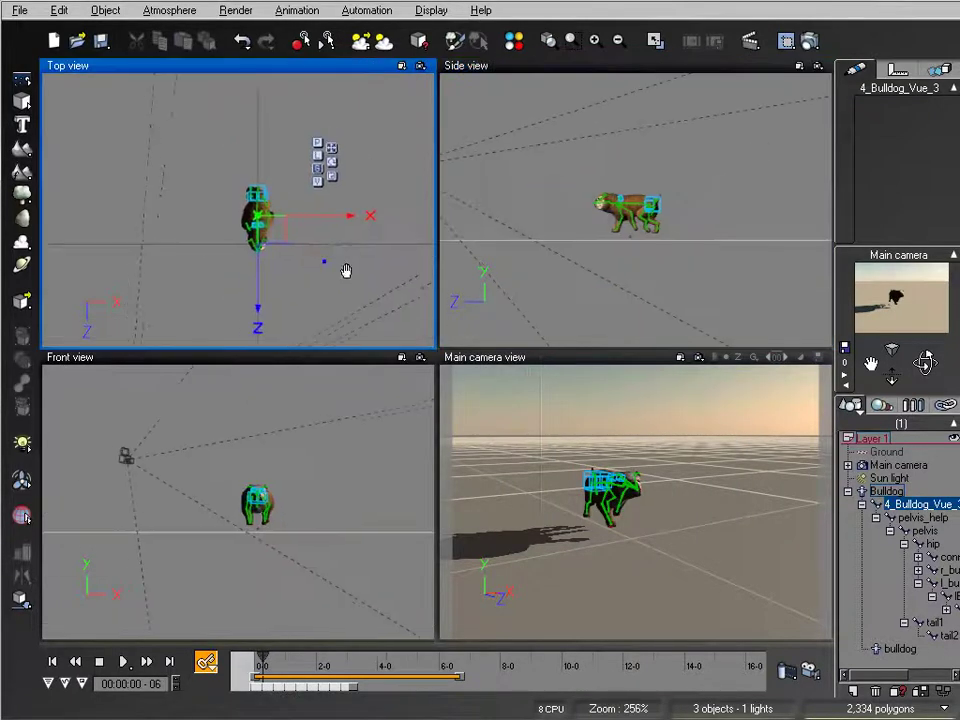
{"action": "left_click", "coordinate": [20, 11]}
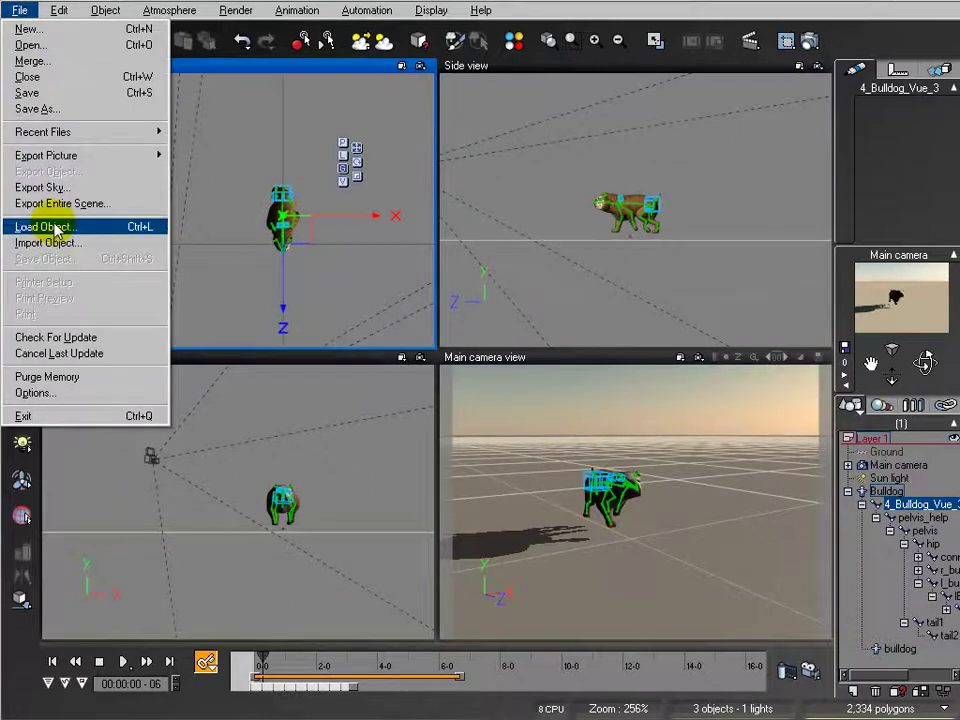
{"action": "left_click", "coordinate": [57, 229]}
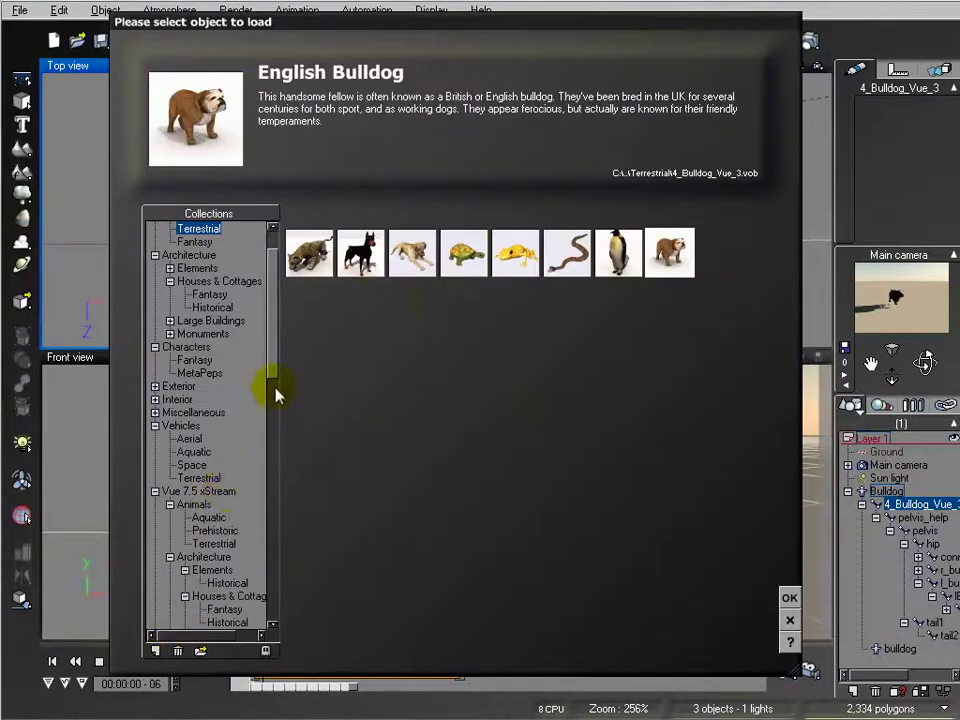
{"action": "left_click_drag", "start_coordinate": [278, 348], "coordinate": [279, 336]}
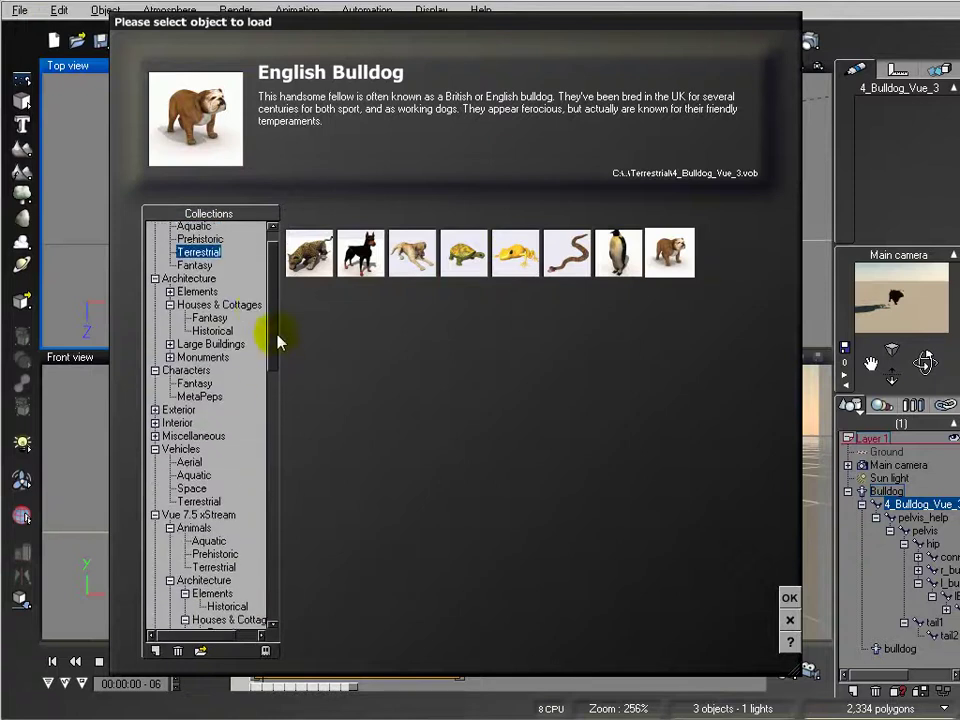
{"action": "left_click", "coordinate": [189, 278]}
{"action": "left_click", "coordinate": [214, 305]}
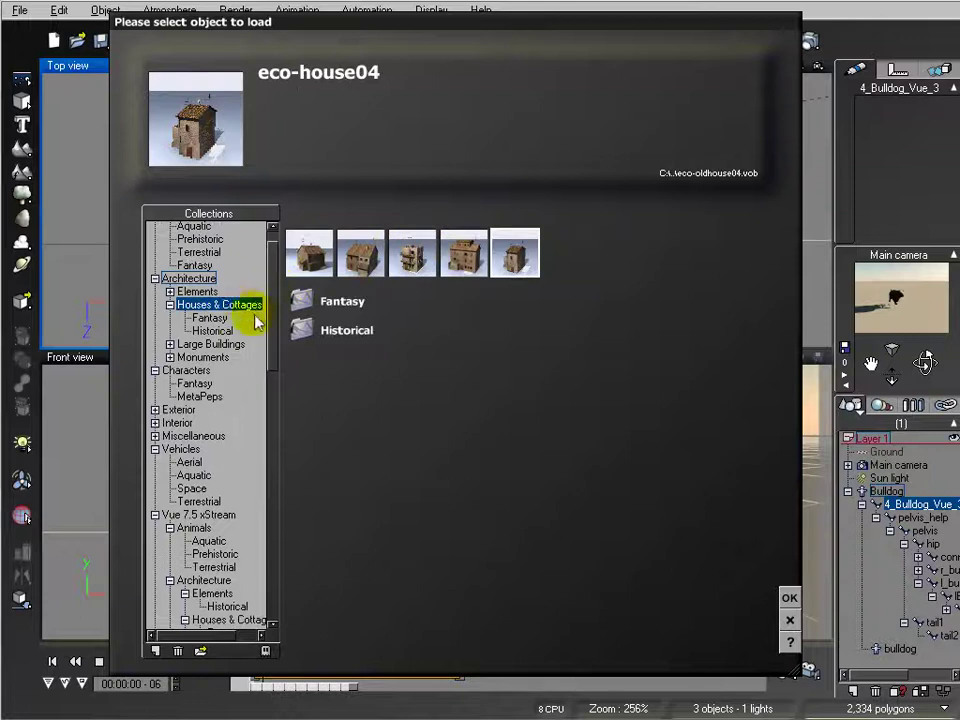
{"action": "left_click", "coordinate": [212, 331]}
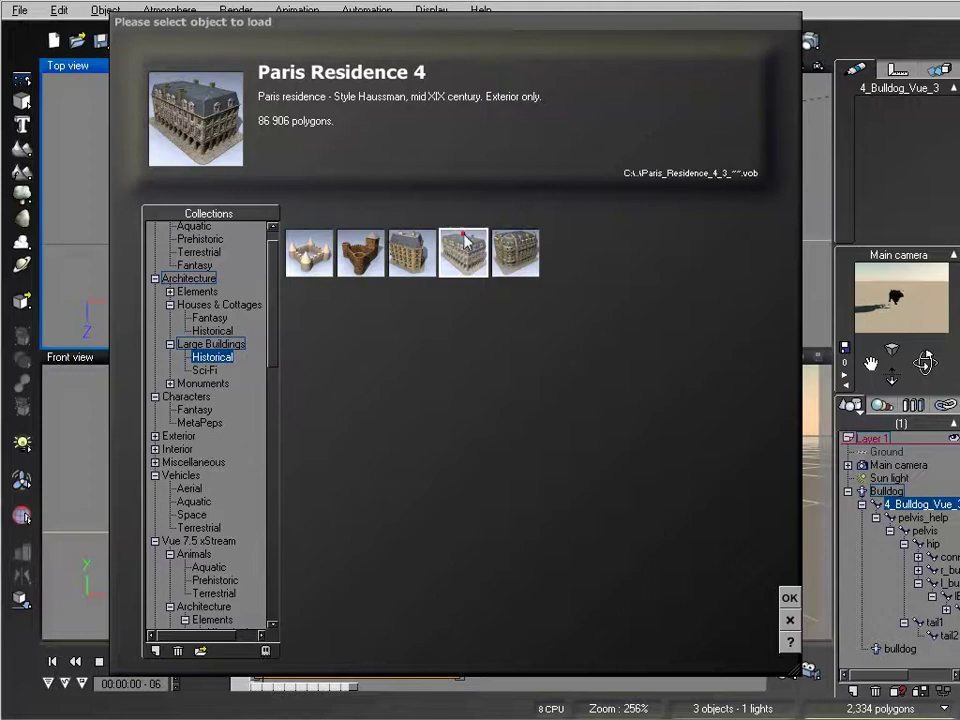
{"action": "left_click", "coordinate": [463, 233]}
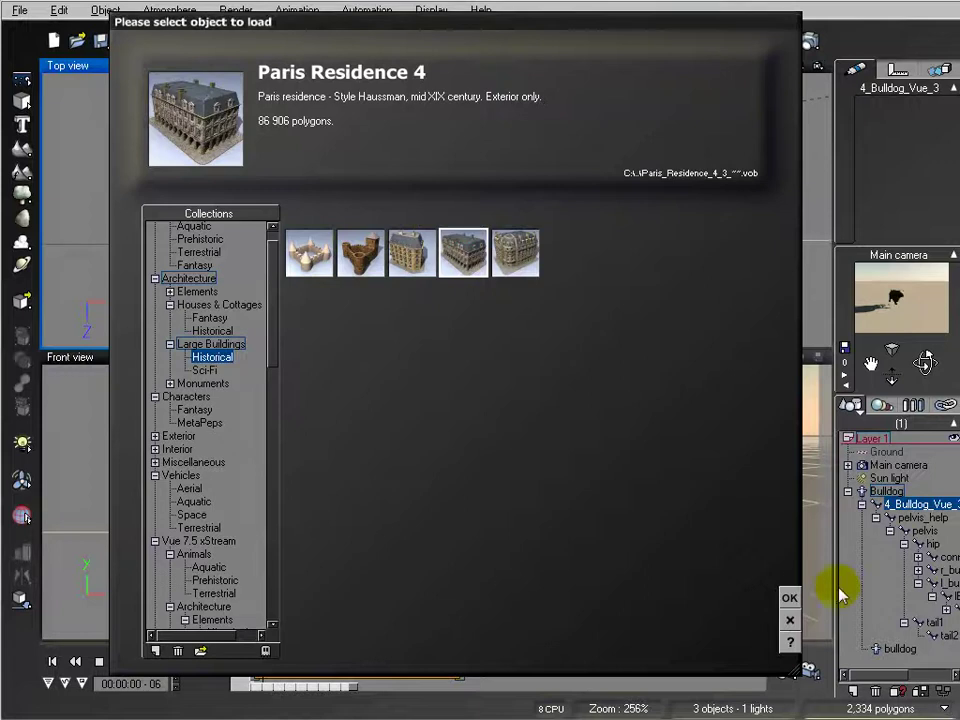
{"action": "left_click", "coordinate": [524, 262]}
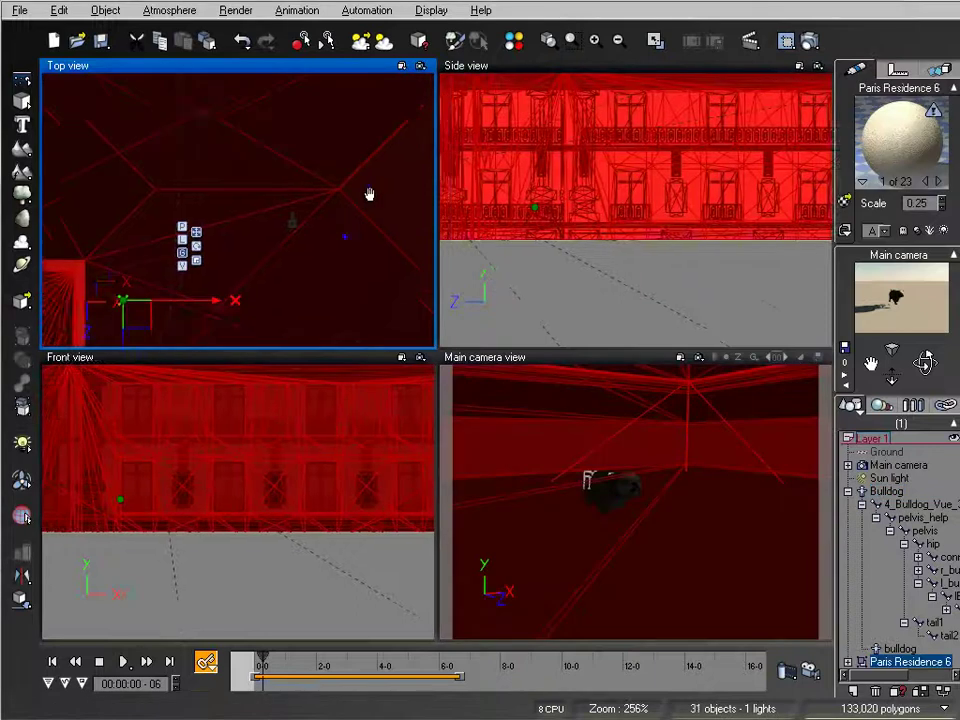
Rotate the Paris Residence 6 building about 90 degrees counterclockwise in the top view
{"action": "right_click_drag", "start_coordinate": [369, 194], "coordinate": [356, 172]}
{"action": "scroll", "coordinate": [357, 178], "scroll_direction": "down", "scroll_amount": 4}
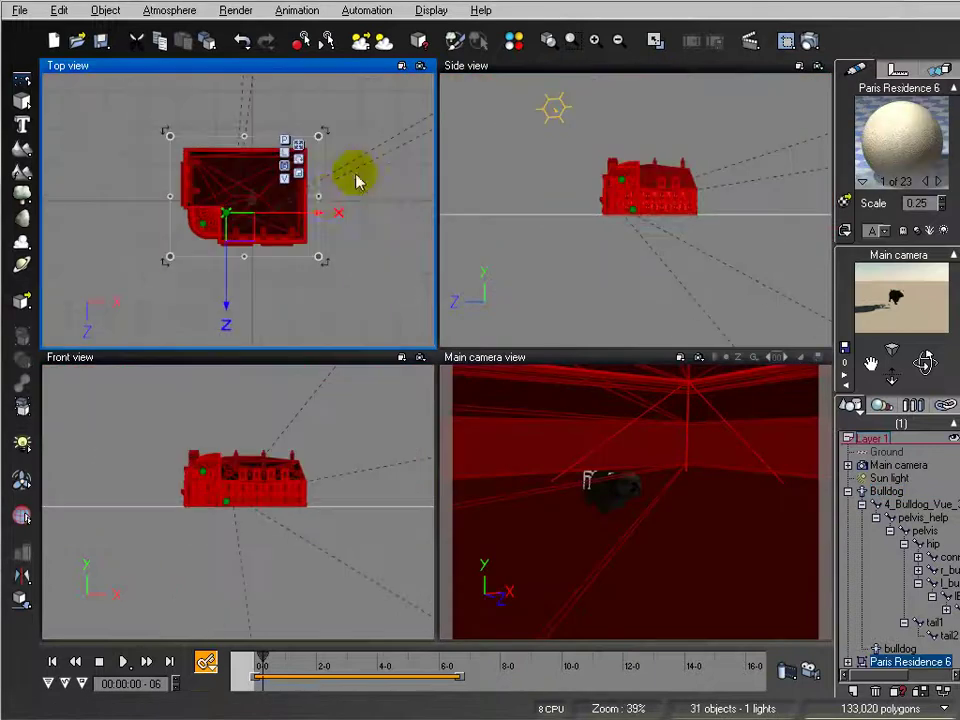
{"action": "left_click_drag", "start_coordinate": [338, 265], "coordinate": [262, 71]}
{"action": "left_click", "coordinate": [638, 254]}
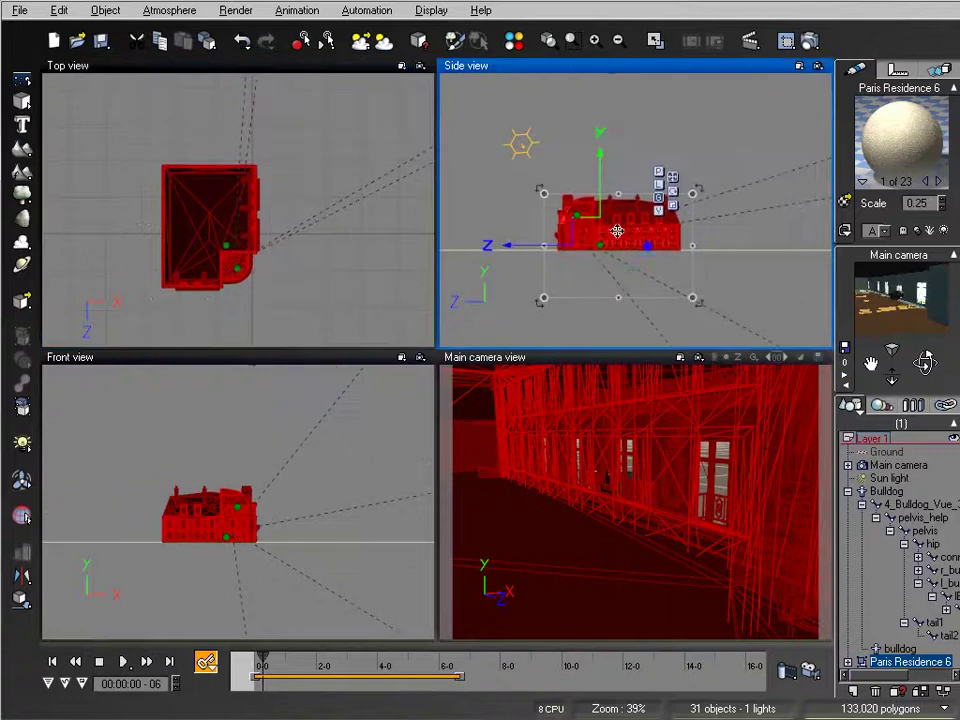
Raise the building above the ground, shift it away from the bulldog in the top view, and drop it onto the ground
{"action": "left_click_drag", "start_coordinate": [592, 225], "coordinate": [596, 154]}
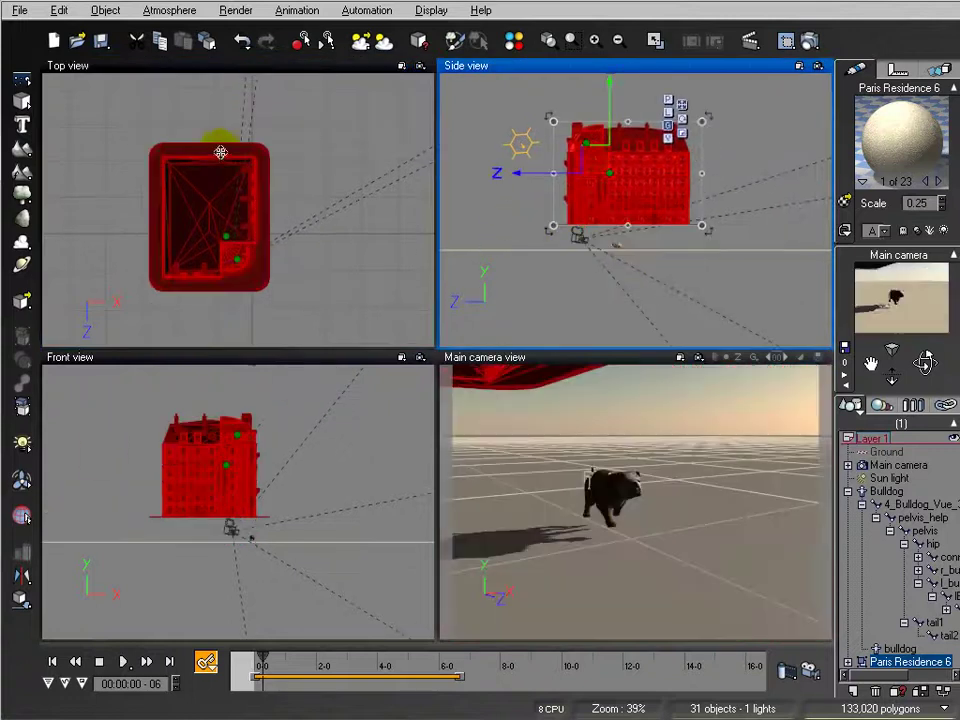
{"action": "left_click", "coordinate": [223, 215]}
{"action": "left_click_drag", "start_coordinate": [223, 215], "coordinate": [170, 297]}
{"action": "left_click", "coordinate": [33, 597]}
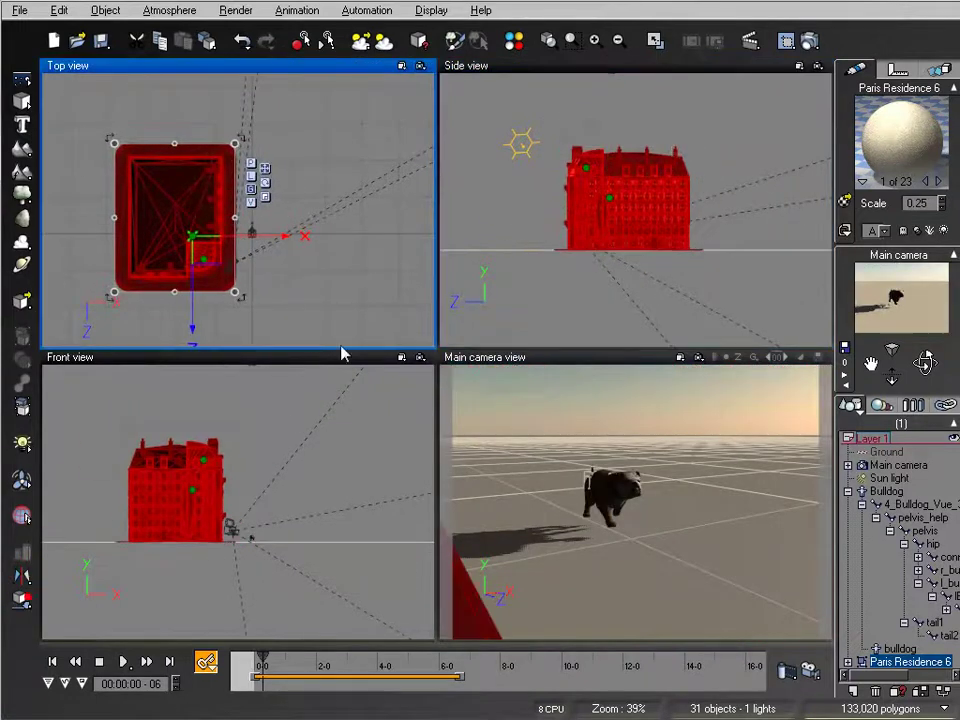
Move the building closer to the bulldog in the top view so the dog stands on its pavement
{"action": "right_click_drag", "start_coordinate": [202, 262], "coordinate": [279, 193]}
{"action": "scroll", "coordinate": [281, 193], "scroll_direction": "up", "scroll_amount": 5}
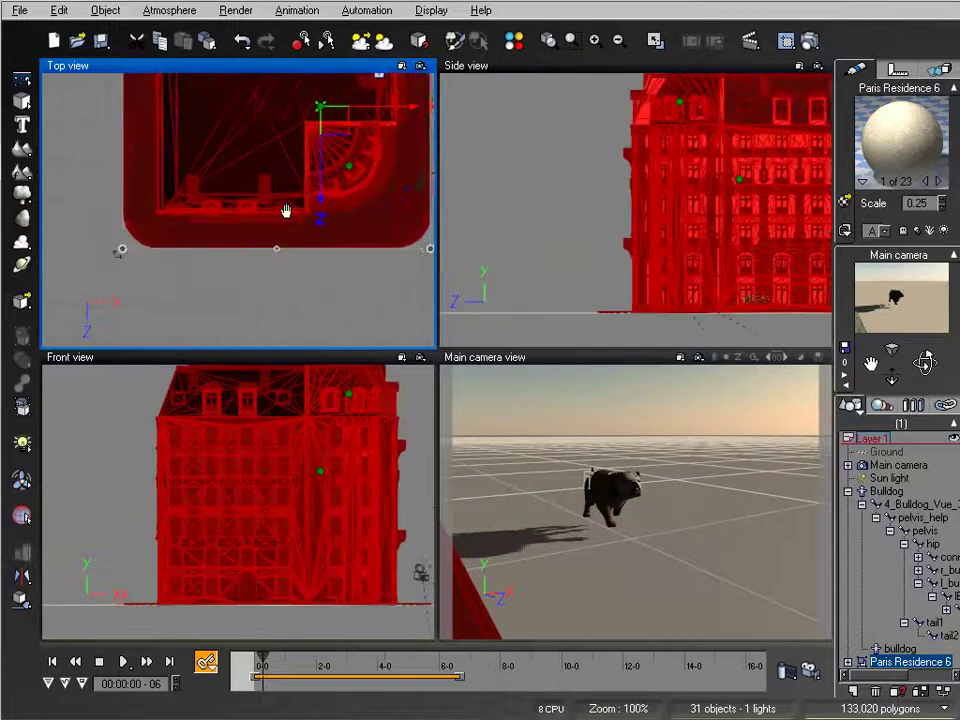
{"action": "right_click_drag", "start_coordinate": [430, 99], "coordinate": [314, 120]}
{"action": "left_click_drag", "start_coordinate": [258, 127], "coordinate": [307, 125]}
{"action": "right_click_drag", "start_coordinate": [643, 189], "coordinate": [641, 124]}
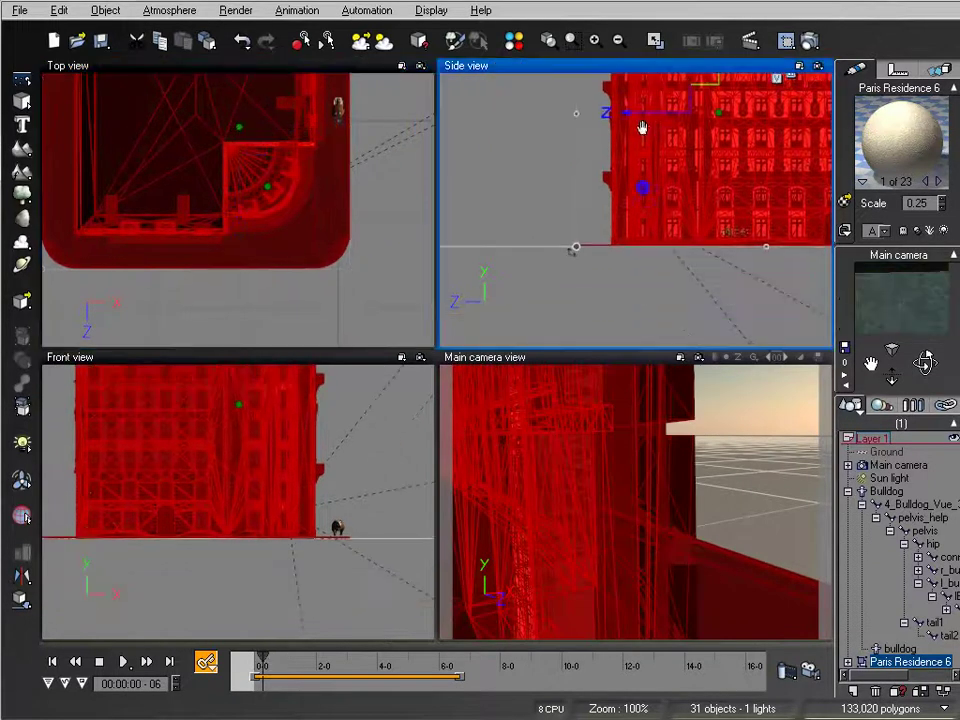
Try to move the main camera out of the building's rounded corner in the top view
{"action": "right_click_drag", "start_coordinate": [305, 259], "coordinate": [224, 128]}
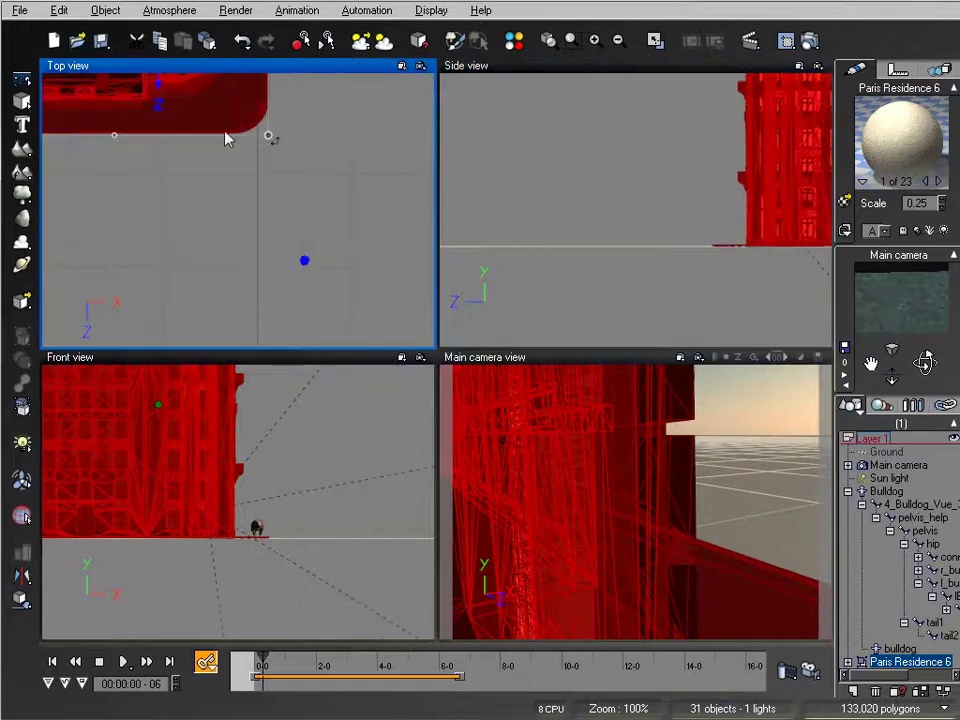
{"action": "left_click", "coordinate": [921, 469]}
{"action": "left_click_drag", "start_coordinate": [257, 223], "coordinate": [300, 222]}
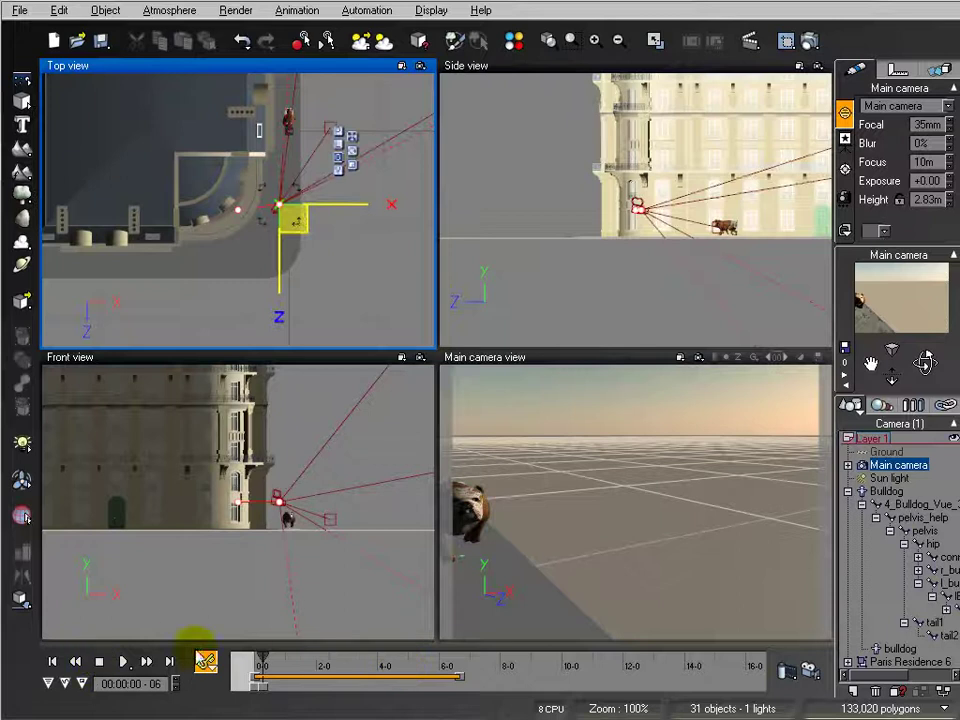
Return the animation to its first frame and move the main camera out of the building's corner, close to the bulldog in the top view
{"action": "left_click", "coordinate": [50, 662]}
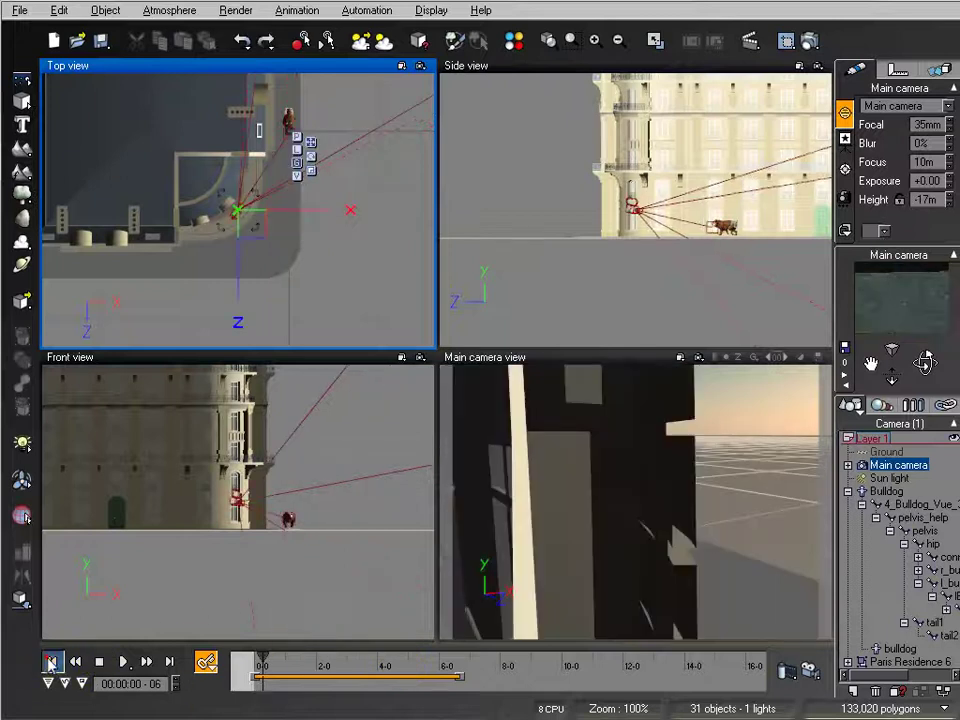
{"action": "left_click_drag", "start_coordinate": [240, 211], "coordinate": [271, 190]}
{"action": "scroll", "coordinate": [333, 283], "scroll_direction": "up", "scroll_amount": 3}
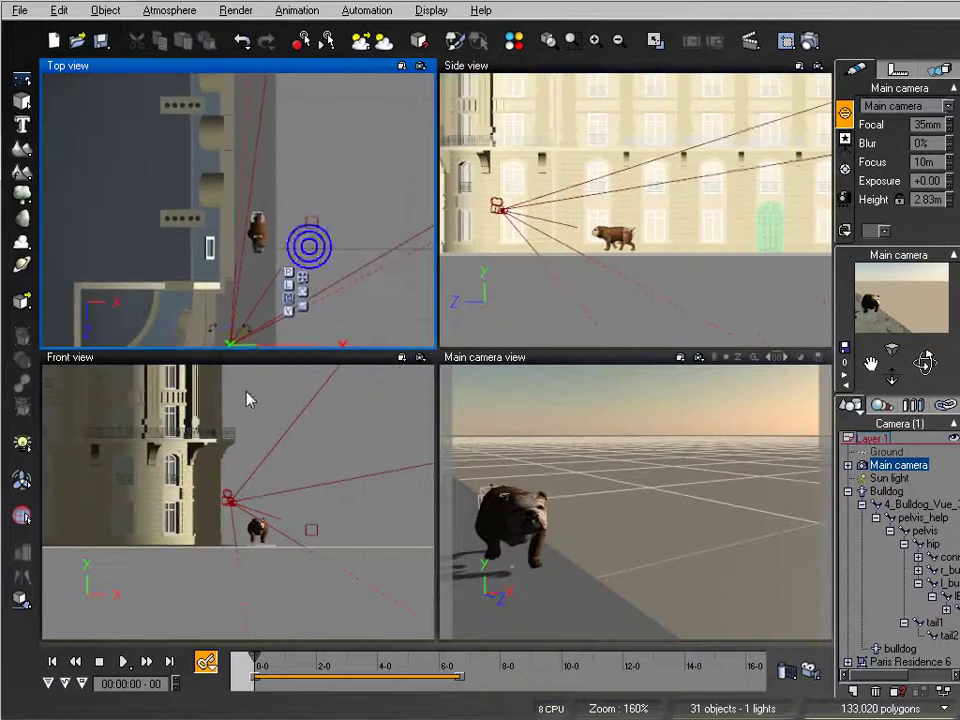
{"action": "left_click_drag", "start_coordinate": [237, 345], "coordinate": [250, 222]}
Lower the main camera to a height of 83 cm in the side view and turn it to frame the bulldog
{"action": "right_click_drag", "start_coordinate": [664, 276], "coordinate": [605, 266]}
{"action": "left_click_drag", "start_coordinate": [576, 194], "coordinate": [576, 229]}
{"action": "left_click_drag", "start_coordinate": [925, 362], "coordinate": [911, 527]}
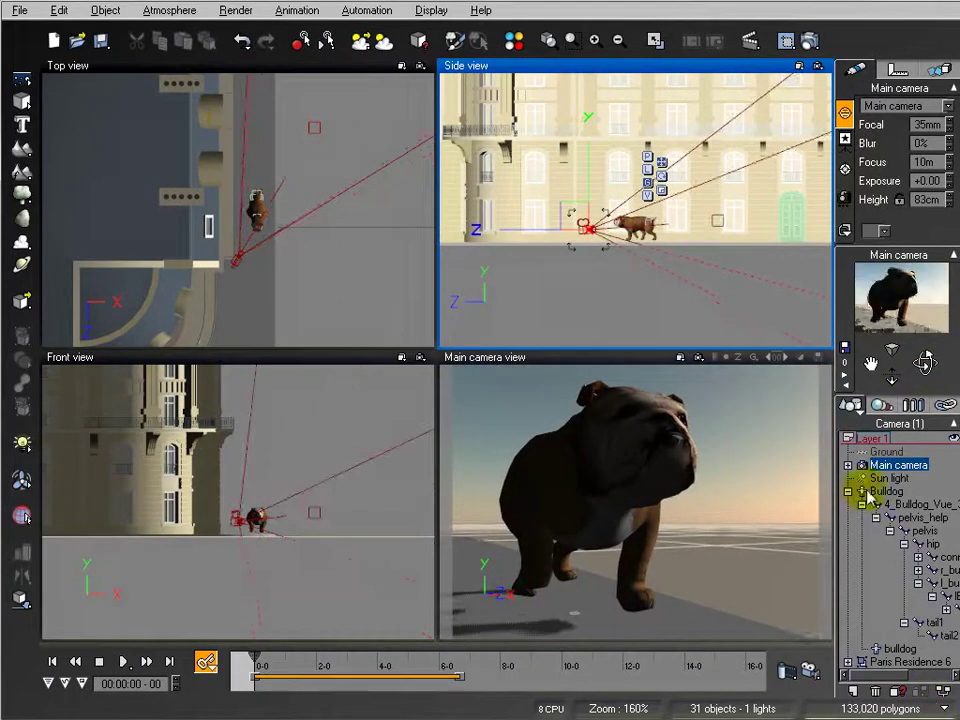
Drop the whole bulldog onto the pavement and move it along the building past the green door
{"action": "left_click", "coordinate": [868, 493]}
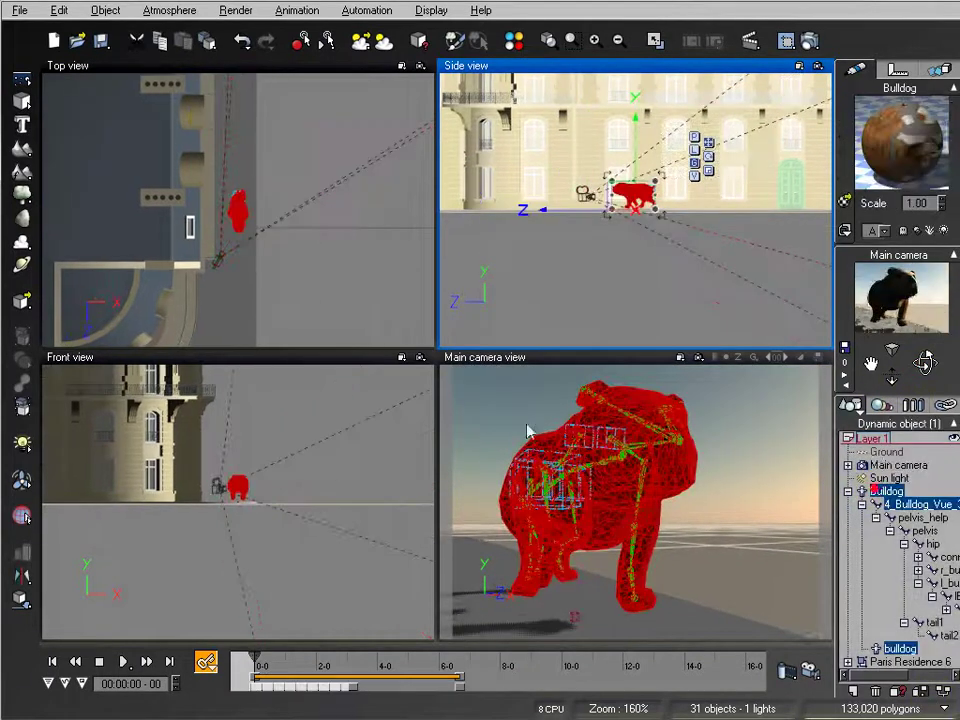
{"action": "left_click", "coordinate": [18, 598]}
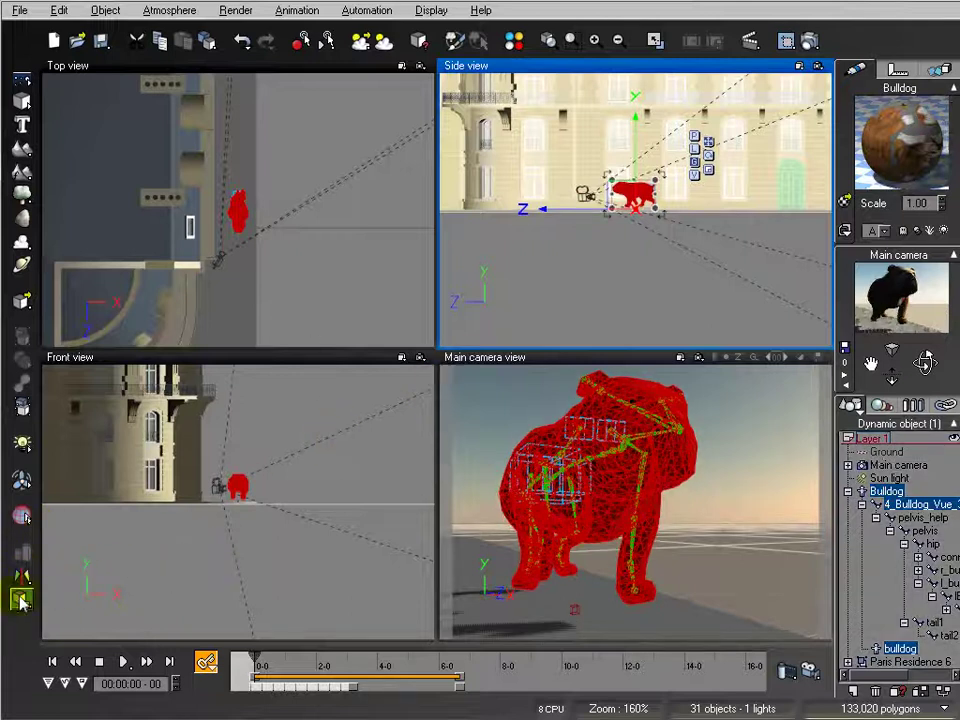
{"action": "right_click_drag", "start_coordinate": [727, 272], "coordinate": [686, 272]}
{"action": "scroll", "coordinate": [686, 271], "scroll_direction": "up", "scroll_amount": 5}
{"action": "right_click_drag", "start_coordinate": [515, 215], "coordinate": [633, 258]}
{"action": "left_click_drag", "start_coordinate": [587, 207], "coordinate": [718, 229]}
{"action": "scroll", "coordinate": [193, 225], "scroll_direction": "down", "scroll_amount": 5}
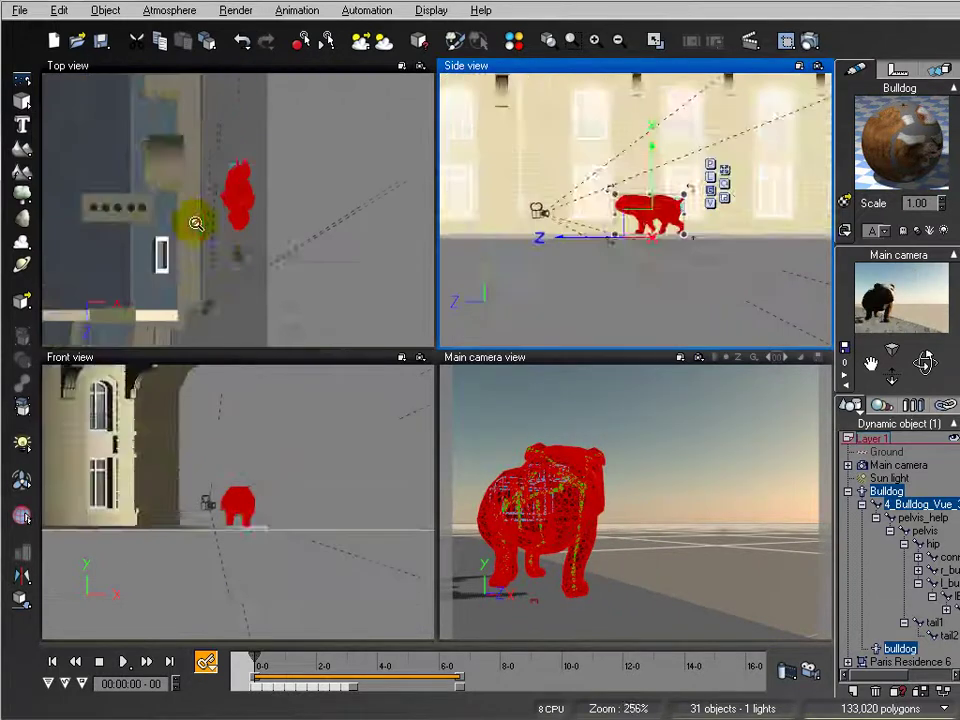
{"action": "right_click_drag", "start_coordinate": [257, 246], "coordinate": [245, 303]}
{"action": "left_click_drag", "start_coordinate": [257, 298], "coordinate": [256, 106]}
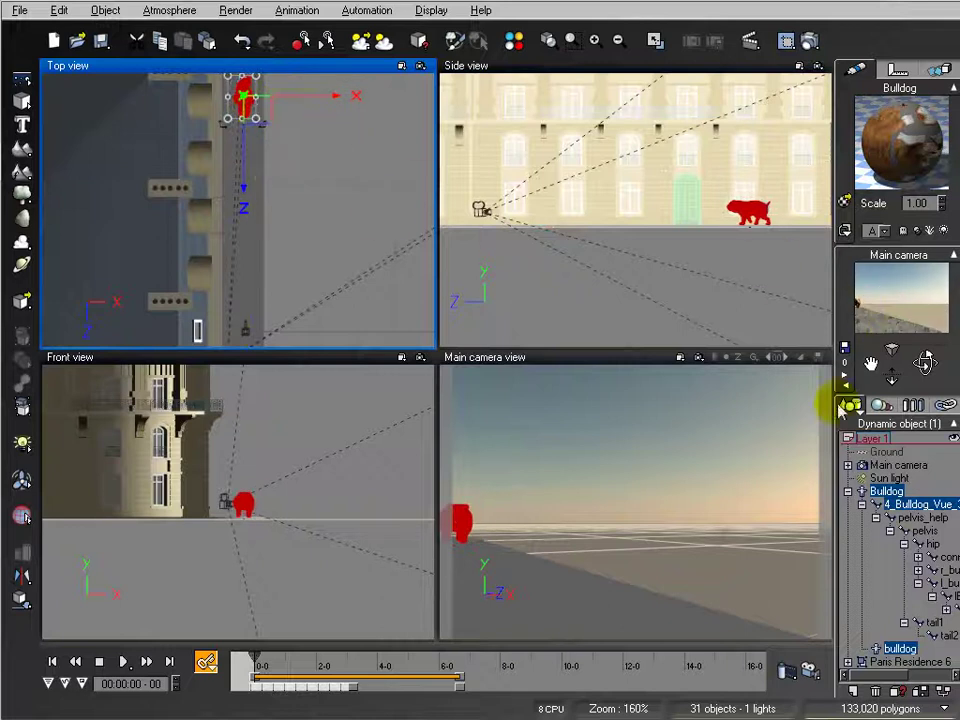
Scale the bulldog down to about half its size in the side view and collapse its hierarchy in the object list
{"action": "left_click_drag", "start_coordinate": [726, 210], "coordinate": [655, 215]}
{"action": "scroll", "coordinate": [693, 226], "scroll_direction": "up", "scroll_amount": 5}
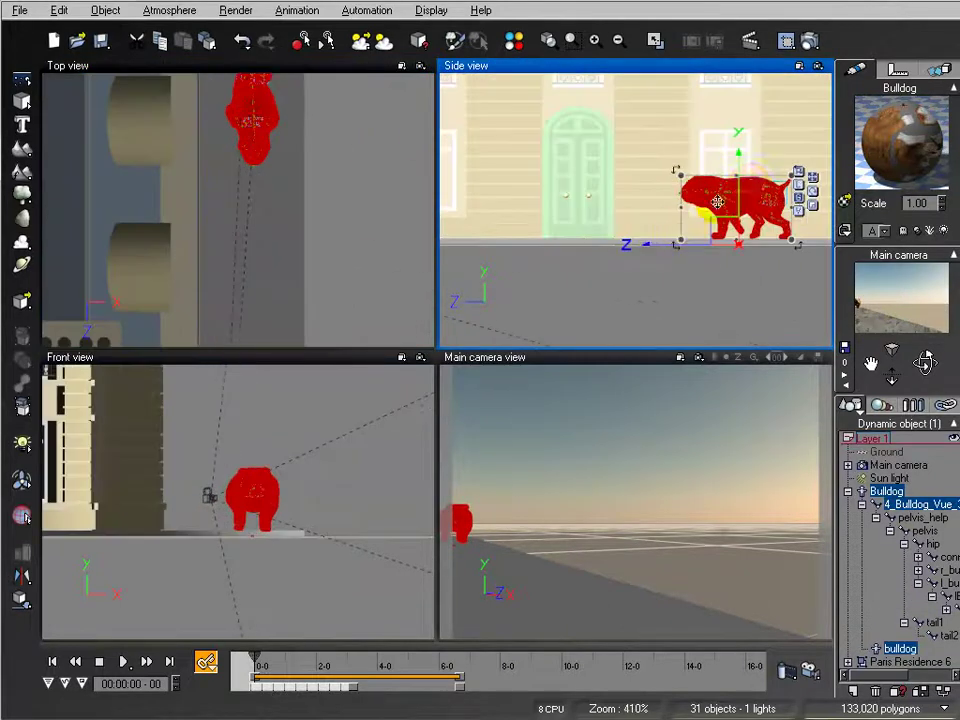
{"action": "left_click_drag", "start_coordinate": [796, 176], "coordinate": [748, 212]}
{"action": "scroll", "coordinate": [711, 285], "scroll_direction": "up", "scroll_amount": 6}
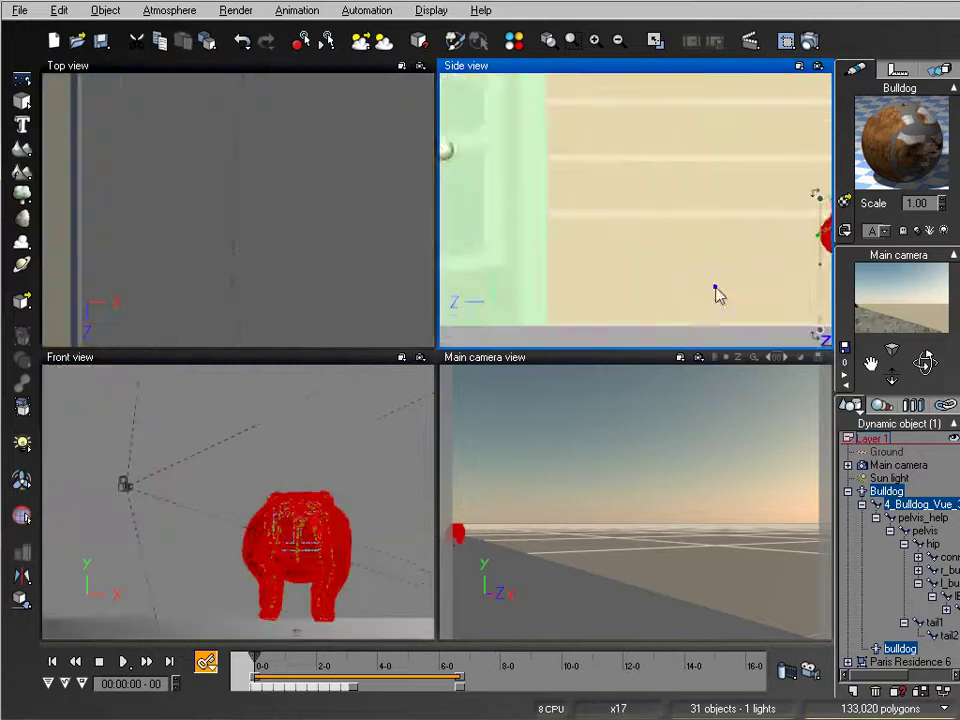
{"action": "right_click_drag", "start_coordinate": [714, 289], "coordinate": [560, 262]}
{"action": "left_click", "coordinate": [848, 491]}
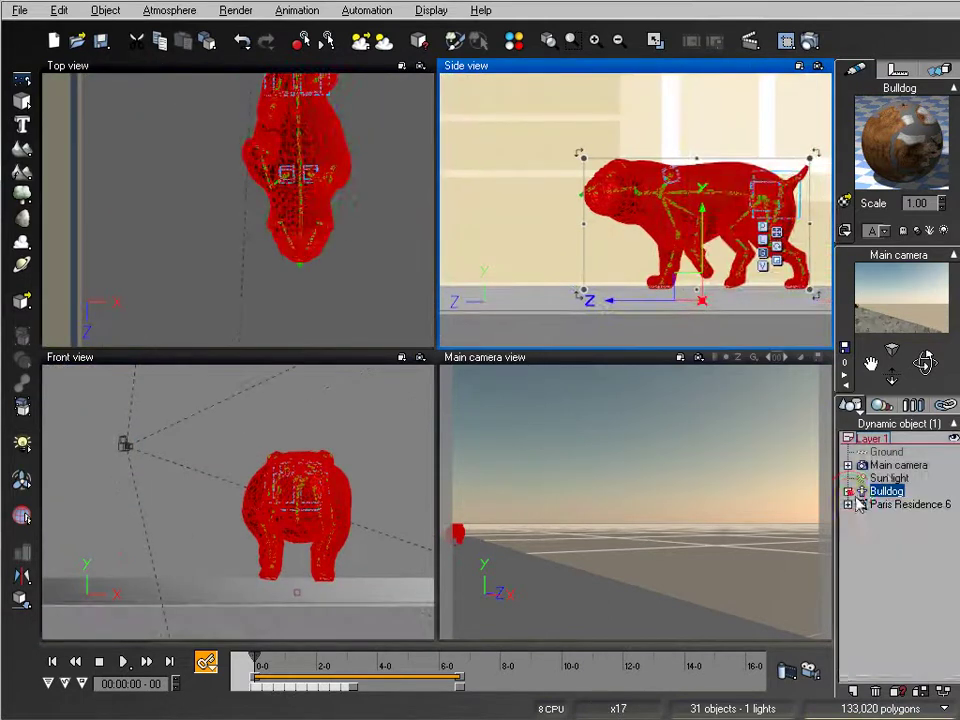
Move the main camera along the building's wall in the top view until it sits next to the bulldog
{"action": "left_click", "coordinate": [897, 466]}
{"action": "scroll", "coordinate": [276, 259], "scroll_direction": "down", "scroll_amount": 5}
{"action": "right_click_drag", "start_coordinate": [309, 216], "coordinate": [320, 308]}
{"action": "left_click_drag", "start_coordinate": [320, 308], "coordinate": [296, 146]}
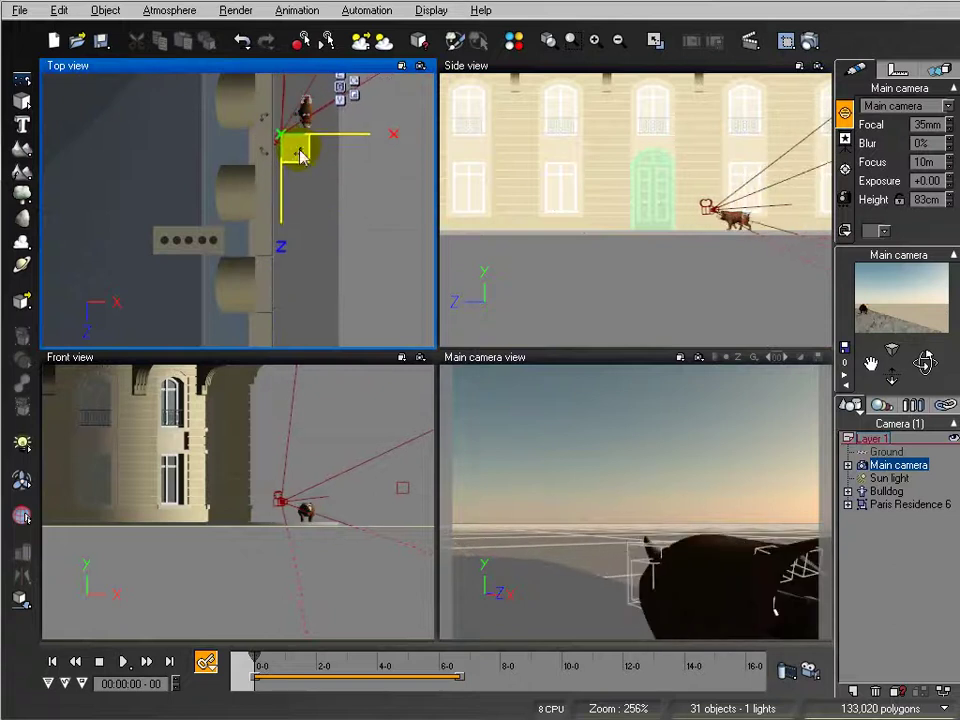
Lower the main camera to a height of 42 cm in the side view and turn it toward the bulldog
{"action": "scroll", "coordinate": [658, 204], "scroll_direction": "up", "scroll_amount": 3}
{"action": "left_click_drag", "start_coordinate": [631, 196], "coordinate": [610, 204]}
{"action": "left_click_drag", "start_coordinate": [928, 363], "coordinate": [910, 364]}
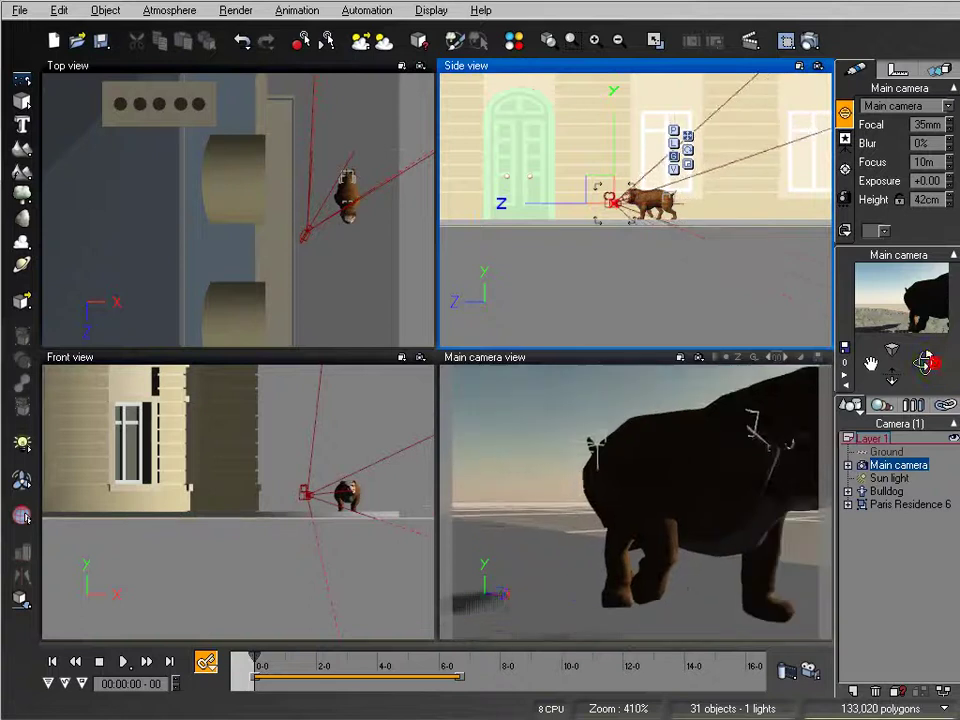
Load the Paris Residence 3 building from the historical large buildings collection
{"action": "scroll", "coordinate": [214, 223], "scroll_direction": "down", "scroll_amount": 5}
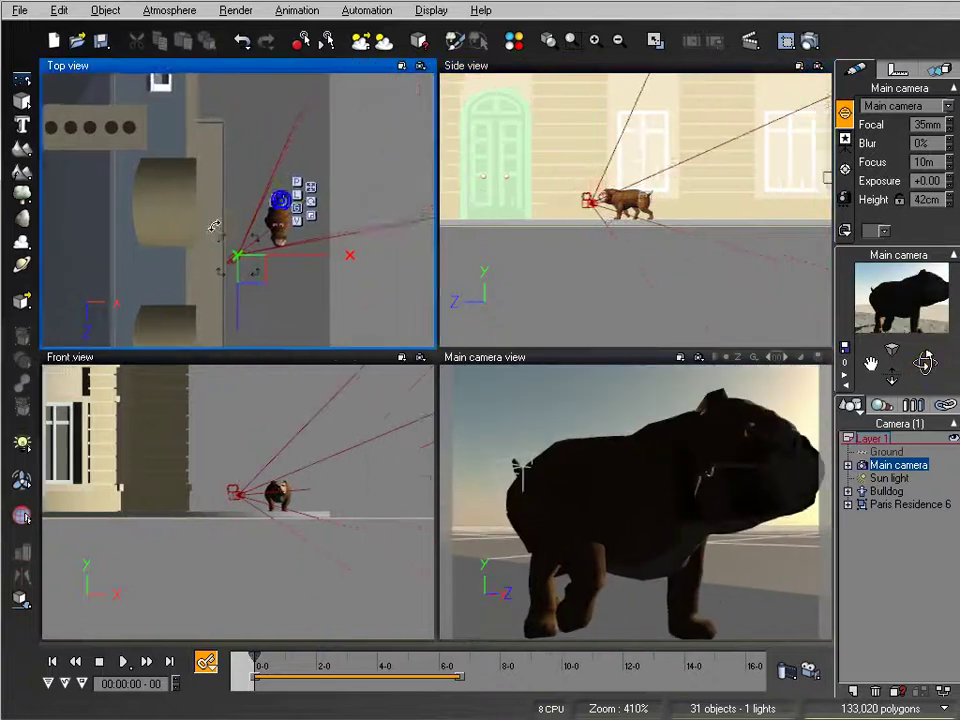
{"action": "left_click", "coordinate": [16, 12]}
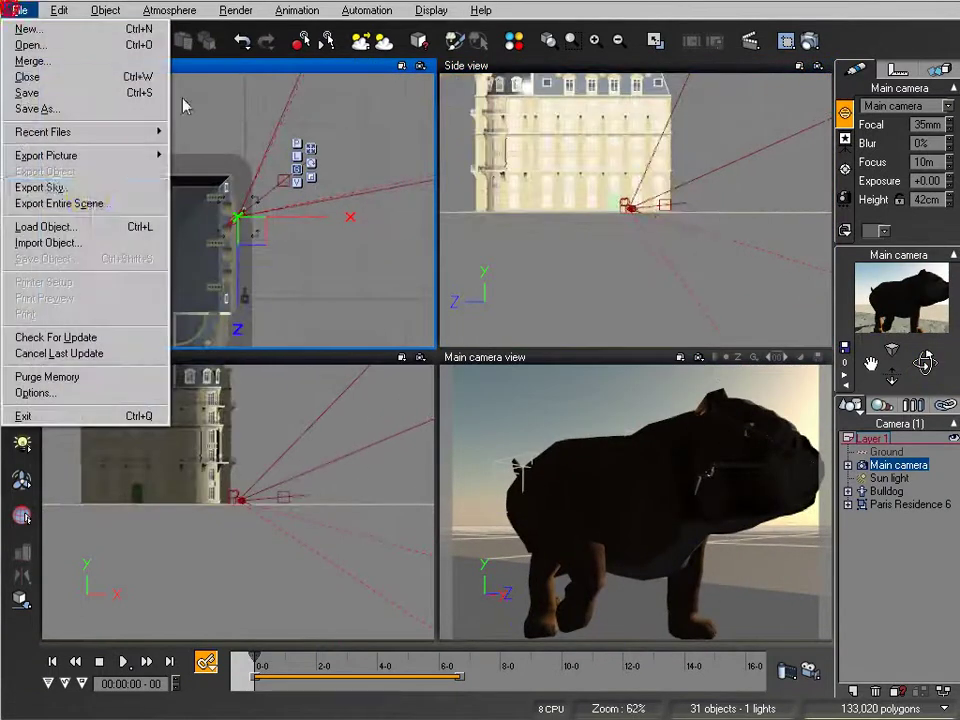
{"action": "left_click", "coordinate": [90, 223]}
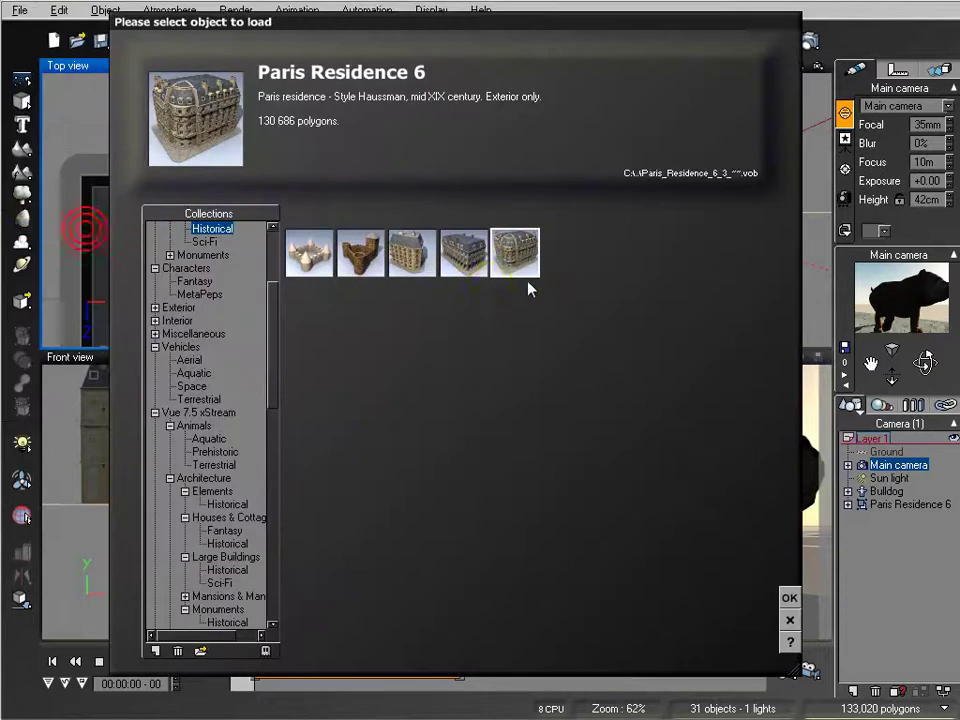
{"action": "left_click", "coordinate": [400, 254]}
{"action": "left_click", "coordinate": [789, 597]}
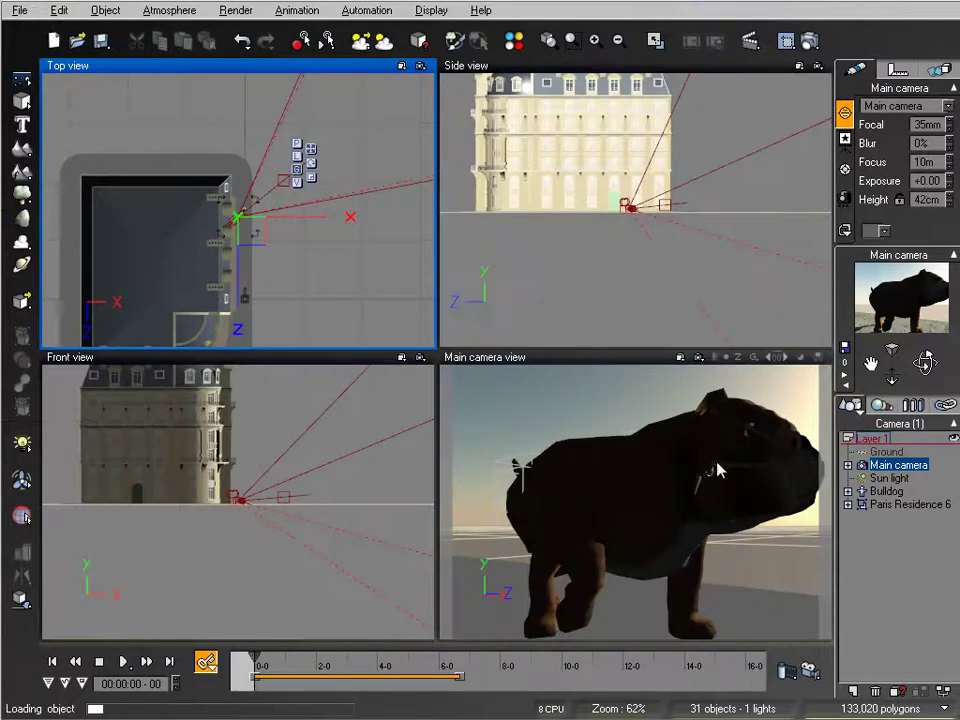
Move Paris Residence 3 to the rear corner of Paris Residence 6, raising it and dropping it onto the ground
{"action": "left_click_drag", "start_coordinate": [240, 240], "coordinate": [260, 89]}
{"action": "right_click_drag", "start_coordinate": [661, 184], "coordinate": [742, 182]}
{"action": "left_click_drag", "start_coordinate": [645, 172], "coordinate": [605, 137]}
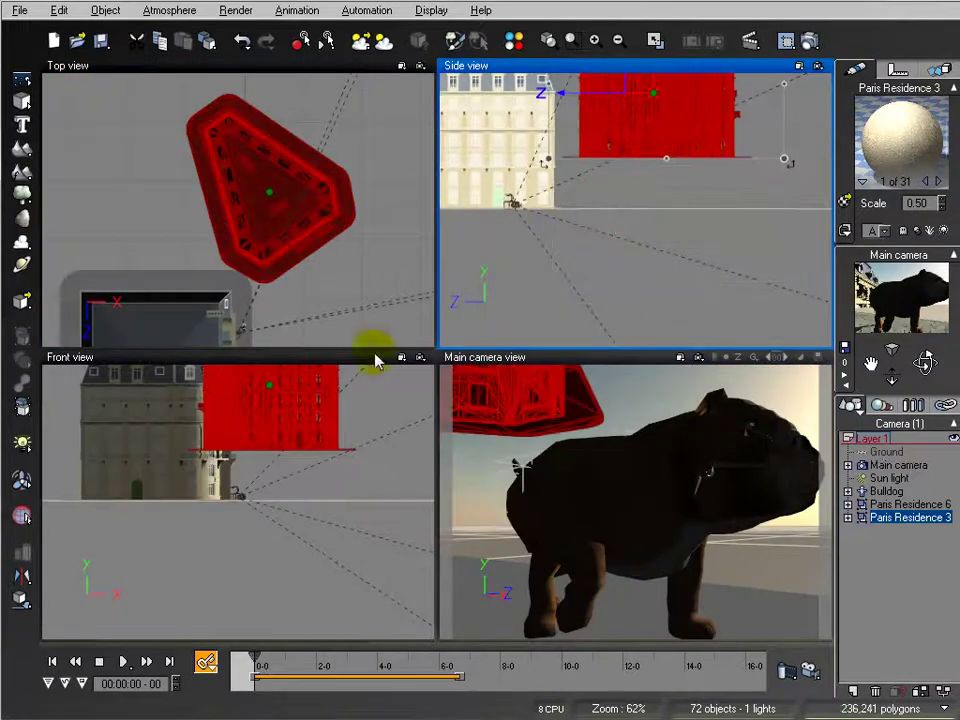
{"action": "left_click", "coordinate": [21, 597]}
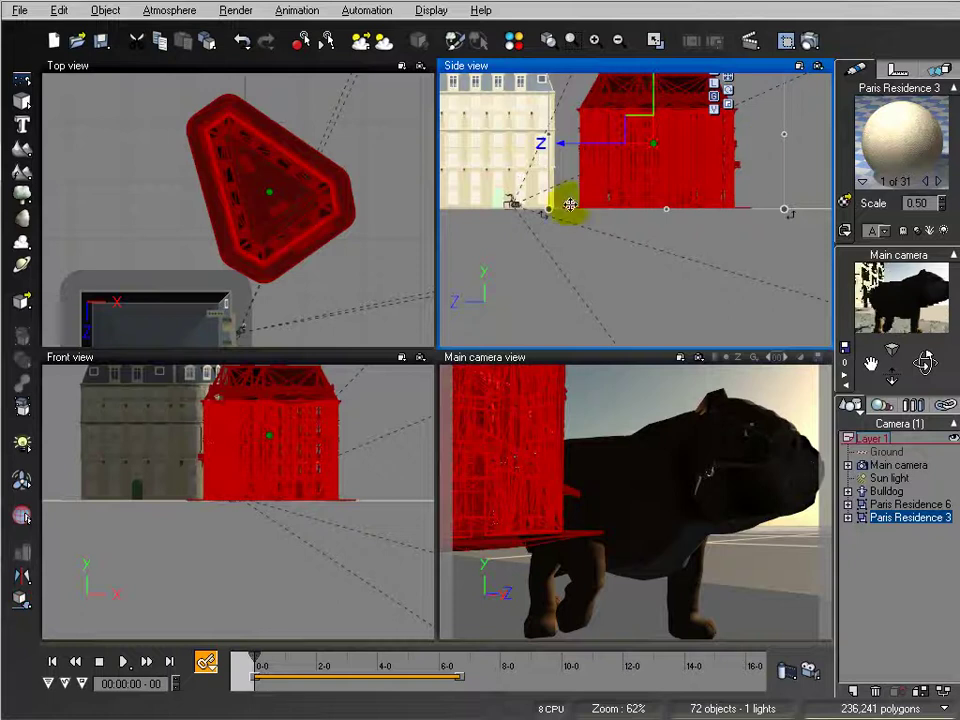
{"action": "left_click_drag", "start_coordinate": [271, 195], "coordinate": [282, 220]}
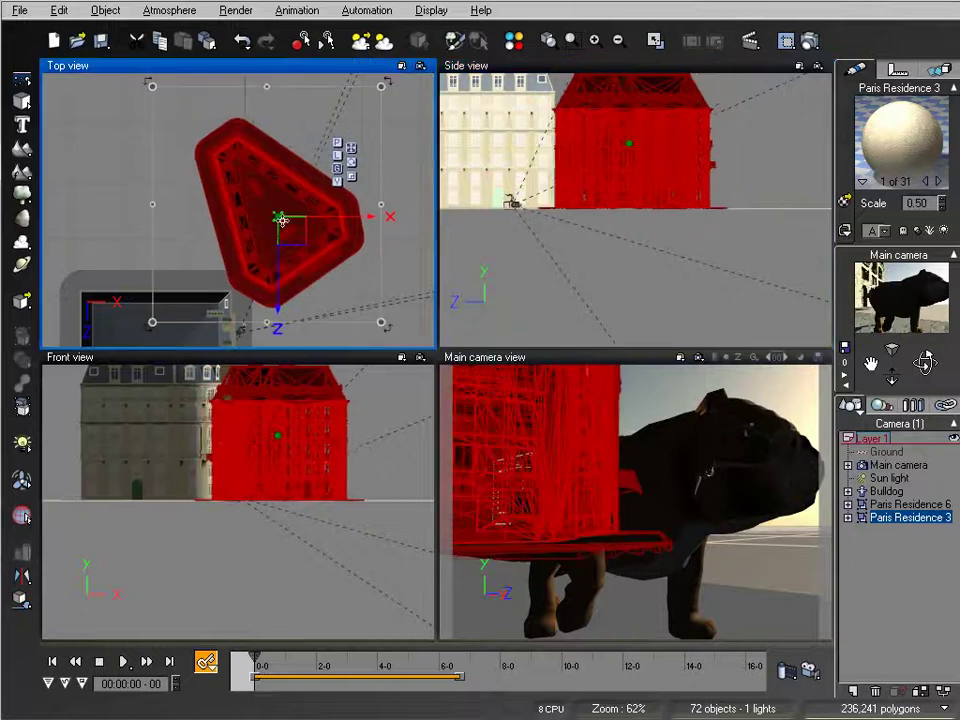
Load the Paris Residence 4 building from the historical large buildings collection
{"action": "right_click_drag", "start_coordinate": [127, 333], "coordinate": [116, 221]}
{"action": "scroll", "coordinate": [117, 180], "scroll_direction": "down", "scroll_amount": 5}
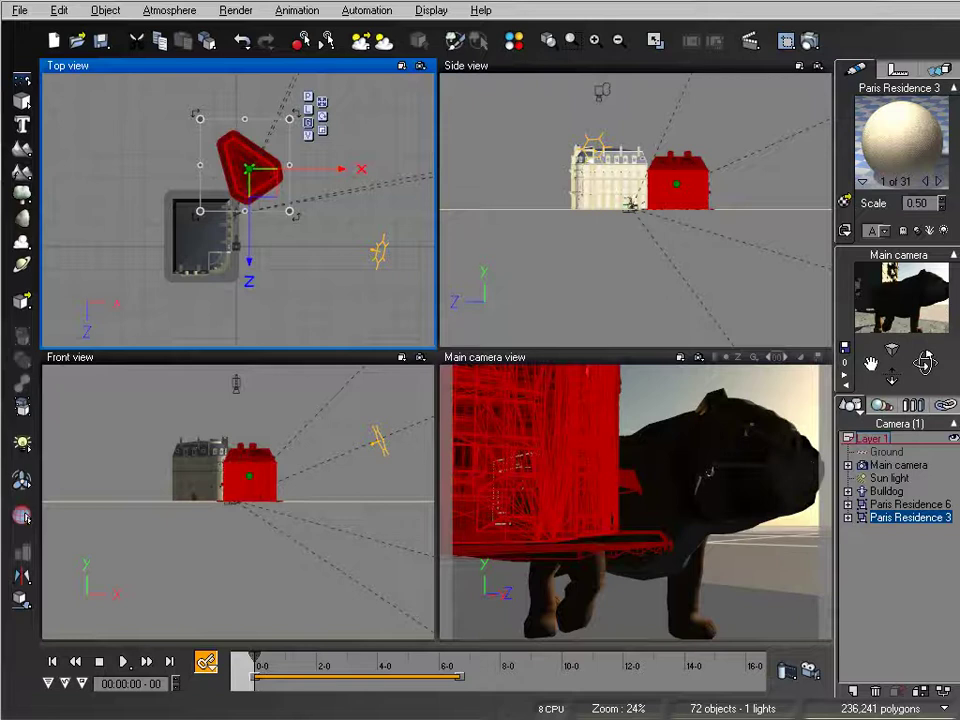
{"action": "left_click", "coordinate": [19, 10]}
{"action": "left_click", "coordinate": [68, 227]}
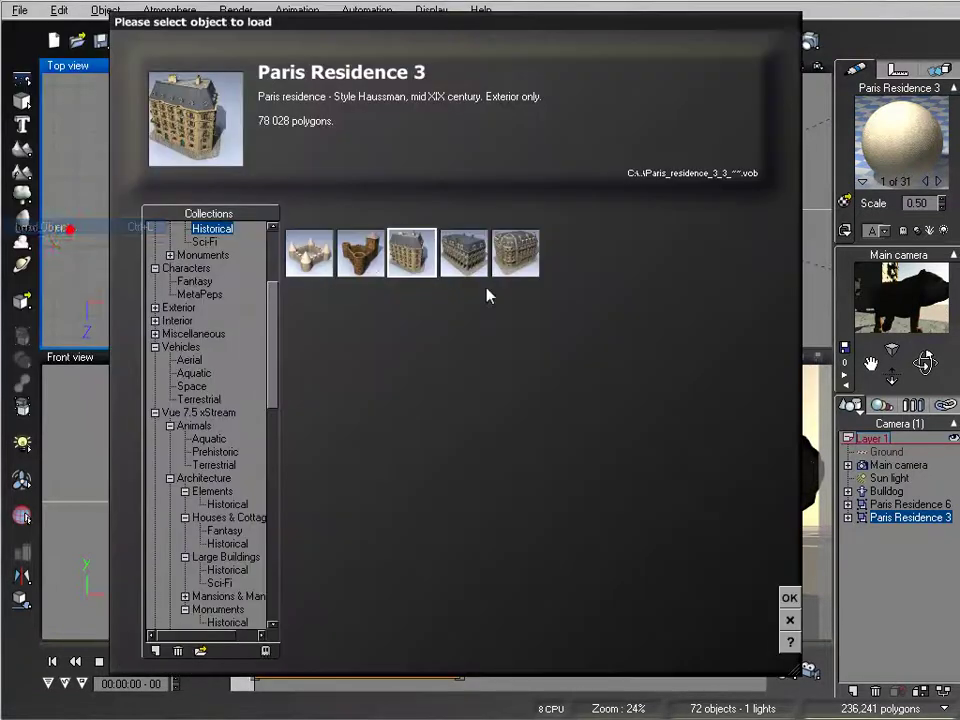
{"action": "left_click", "coordinate": [463, 260]}
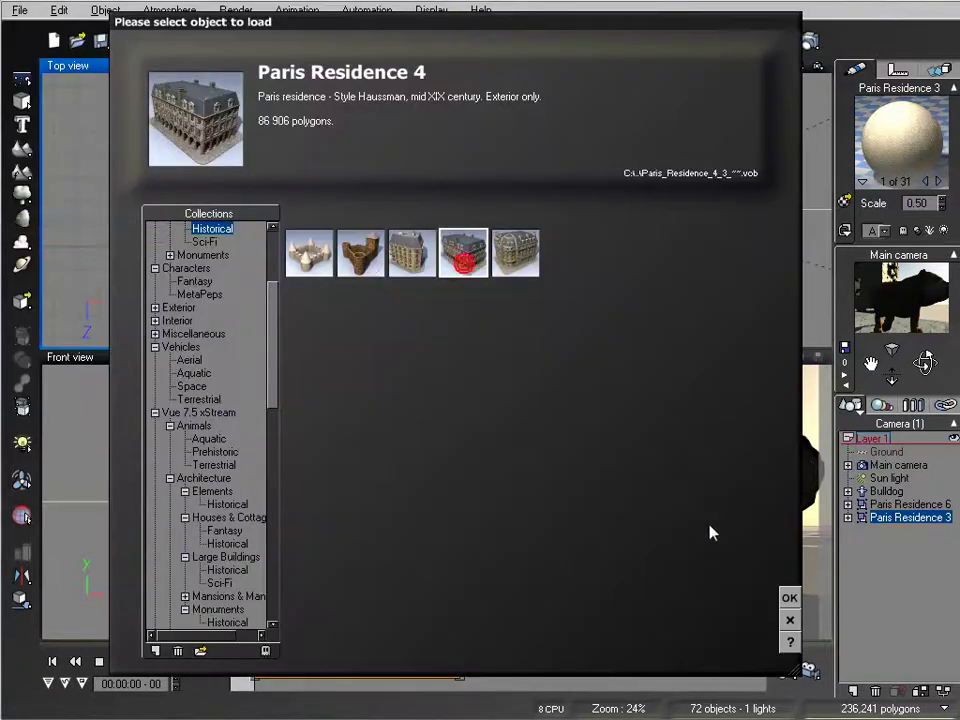
{"action": "left_click", "coordinate": [789, 598]}
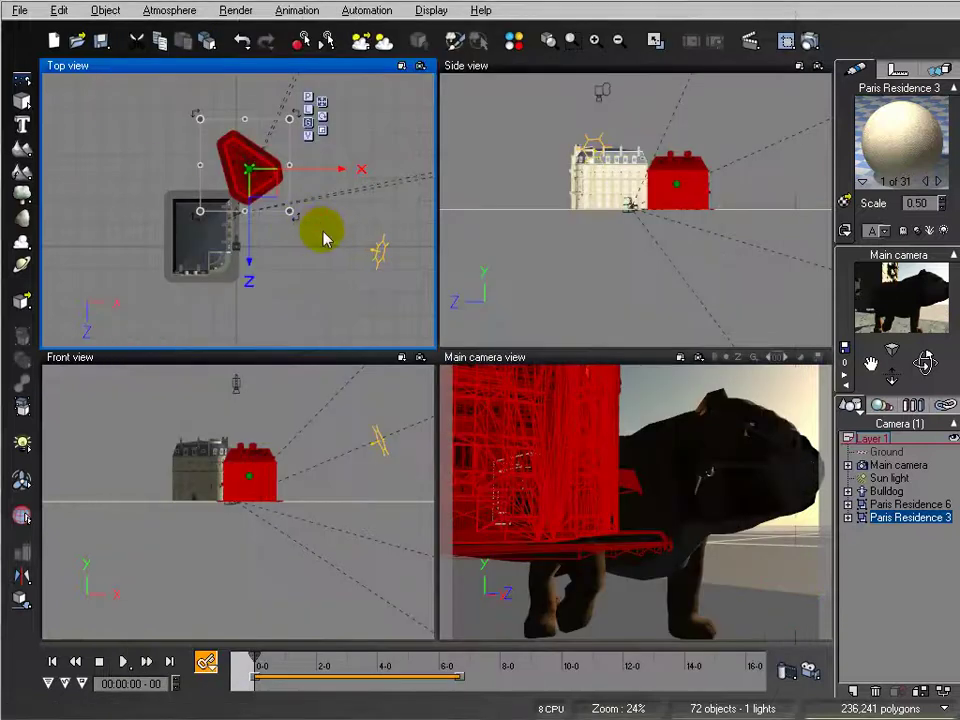
Move Paris Residence 4 clear of the other buildings in the top view, raise it, and drop it onto the ground
{"action": "left_click_drag", "start_coordinate": [246, 206], "coordinate": [354, 190]}
{"action": "left_click_drag", "start_coordinate": [665, 212], "coordinate": [675, 156]}
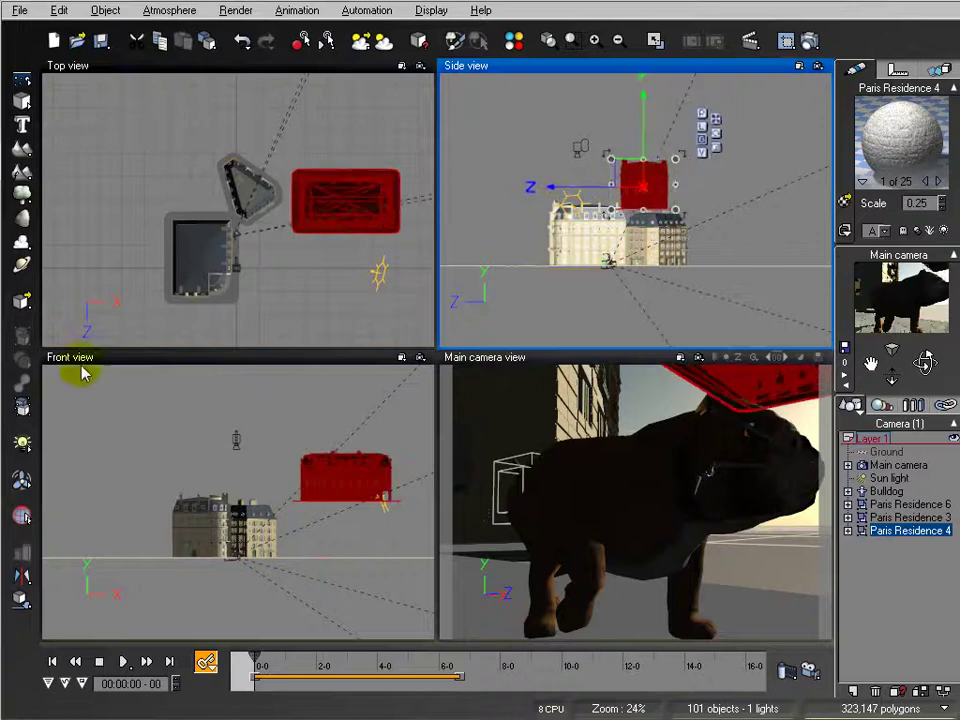
{"action": "left_click", "coordinate": [22, 604]}
Rotate Paris Residence 4 about 90 degrees in the top view and move it alongside Paris Residence 6 to form a narrow street
{"action": "left_click", "coordinate": [406, 241]}
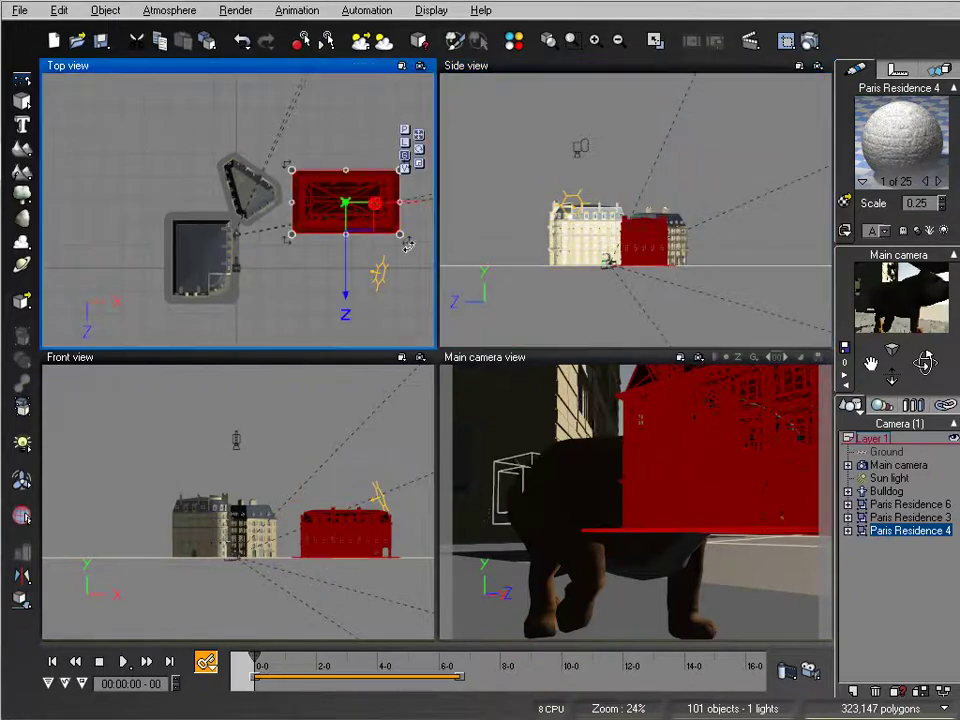
{"action": "left_click_drag", "start_coordinate": [409, 243], "coordinate": [272, 306]}
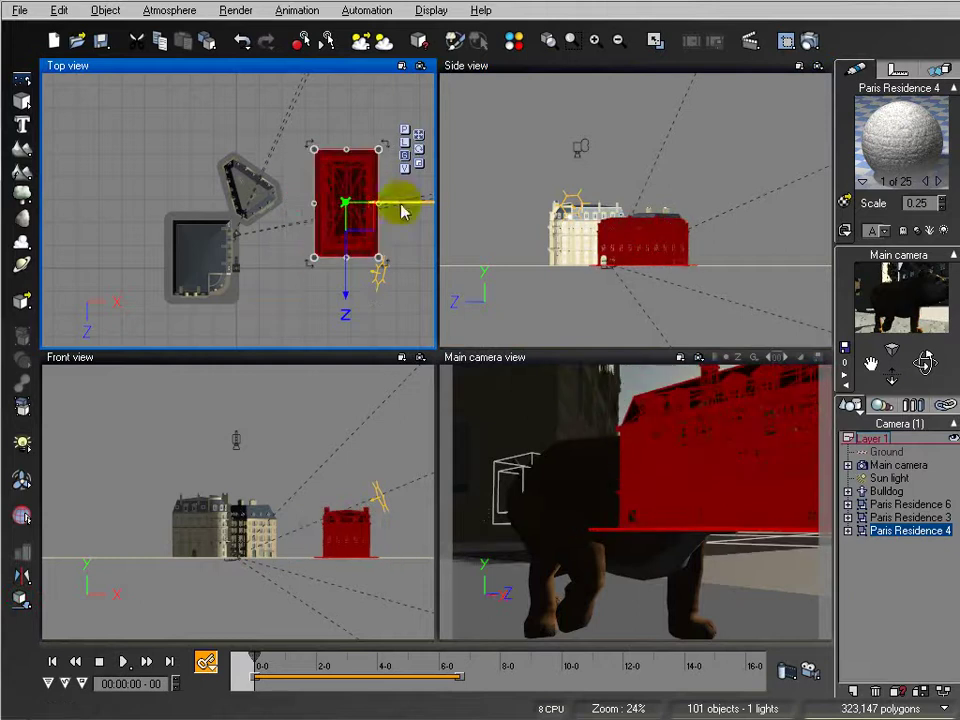
{"action": "left_click_drag", "start_coordinate": [329, 261], "coordinate": [293, 273]}
Move the sun light in the top view to the open end of the street, in front of the bulldog
{"action": "right_click_drag", "start_coordinate": [689, 205], "coordinate": [661, 154]}
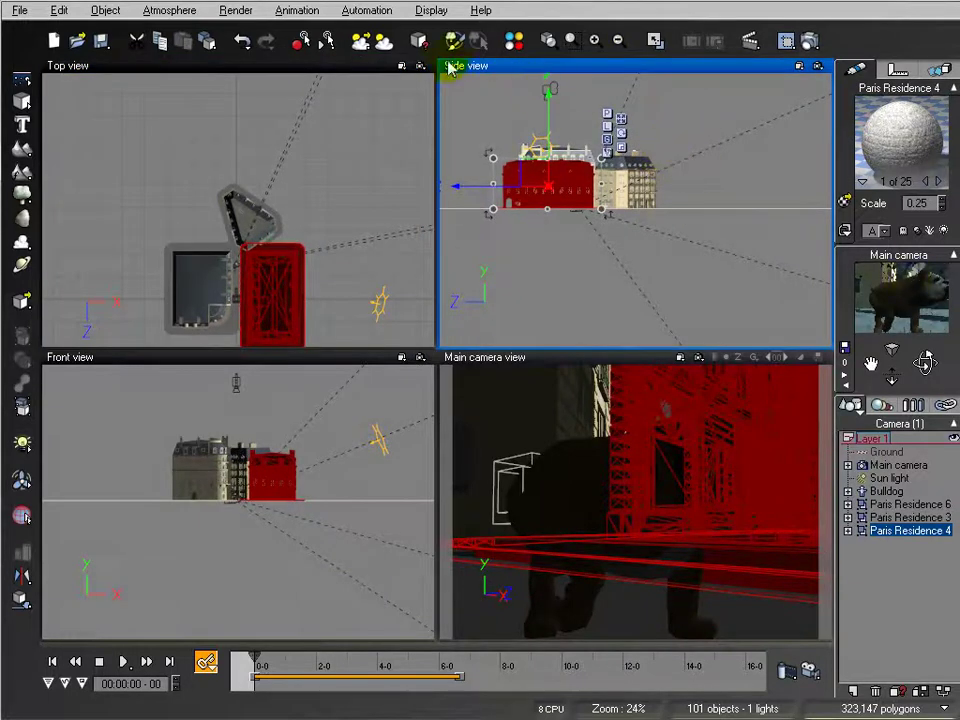
{"action": "left_click", "coordinate": [900, 479]}
{"action": "right_click_drag", "start_coordinate": [240, 289], "coordinate": [286, 218]}
{"action": "left_click_drag", "start_coordinate": [302, 153], "coordinate": [193, 249]}
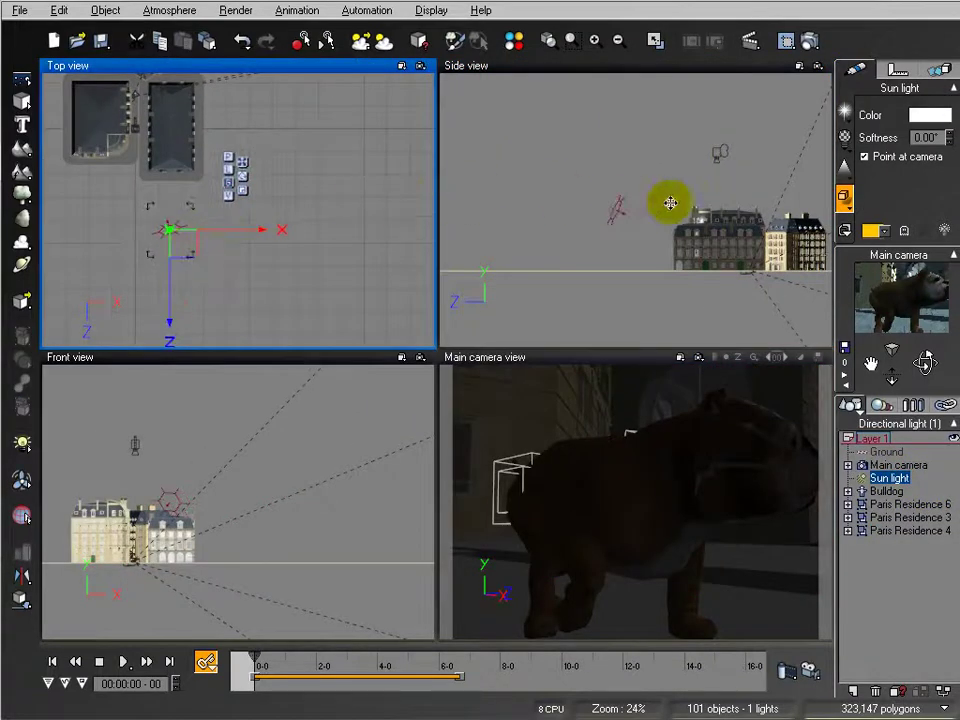
{"action": "right_click_drag", "start_coordinate": [636, 199], "coordinate": [591, 137]}
Set the atmosphere's lighting model to Global radiosity
{"action": "left_click", "coordinate": [169, 10]}
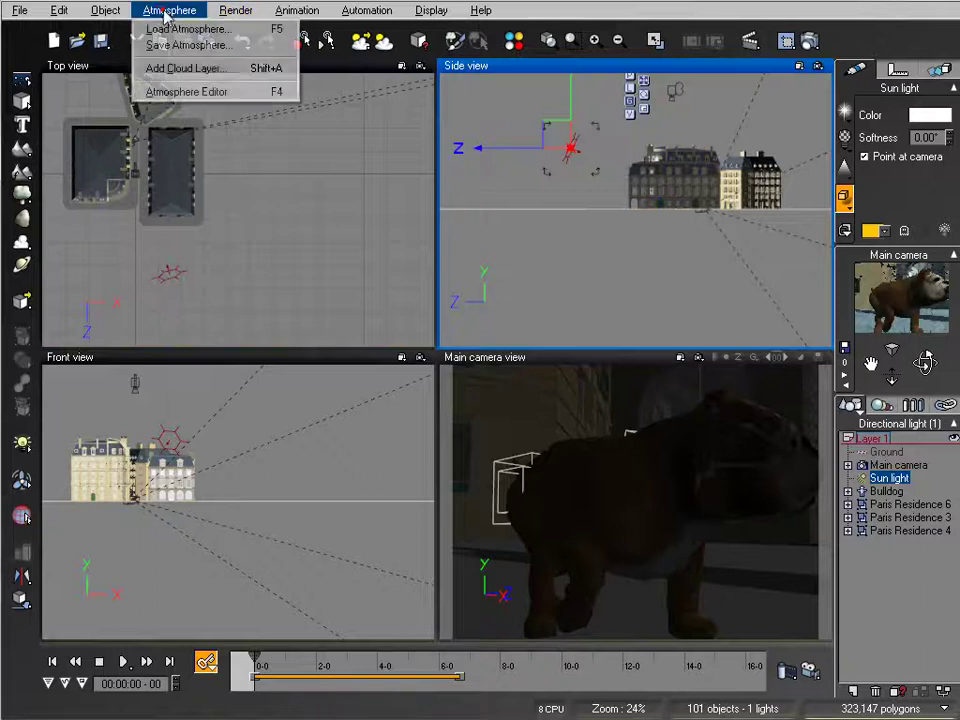
{"action": "left_click", "coordinate": [225, 92]}
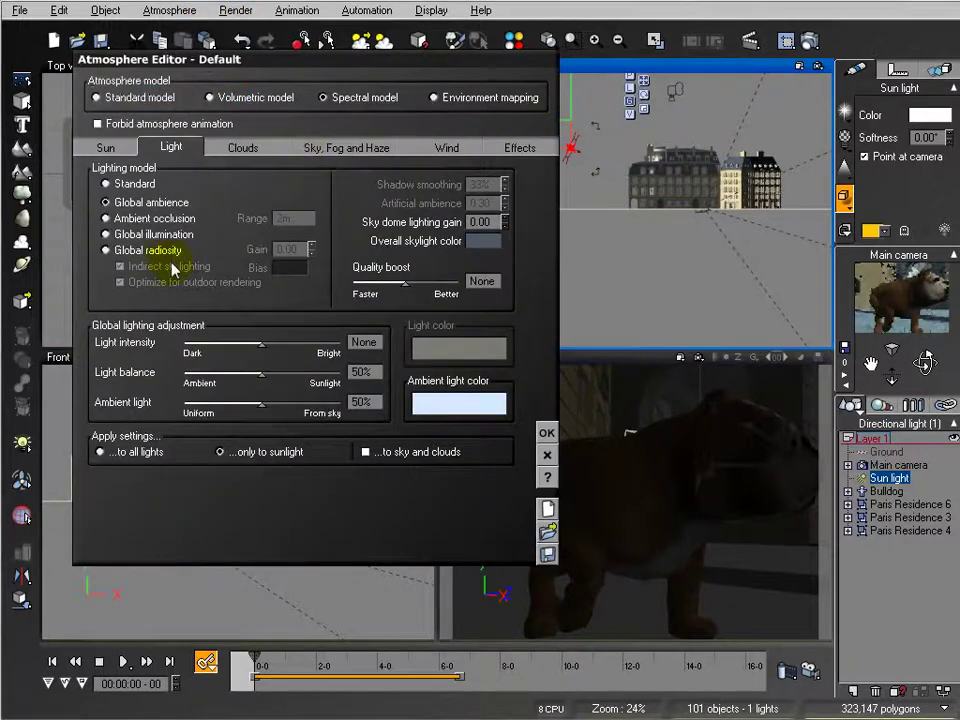
{"action": "left_click", "coordinate": [160, 250]}
{"action": "left_click", "coordinate": [546, 432]}
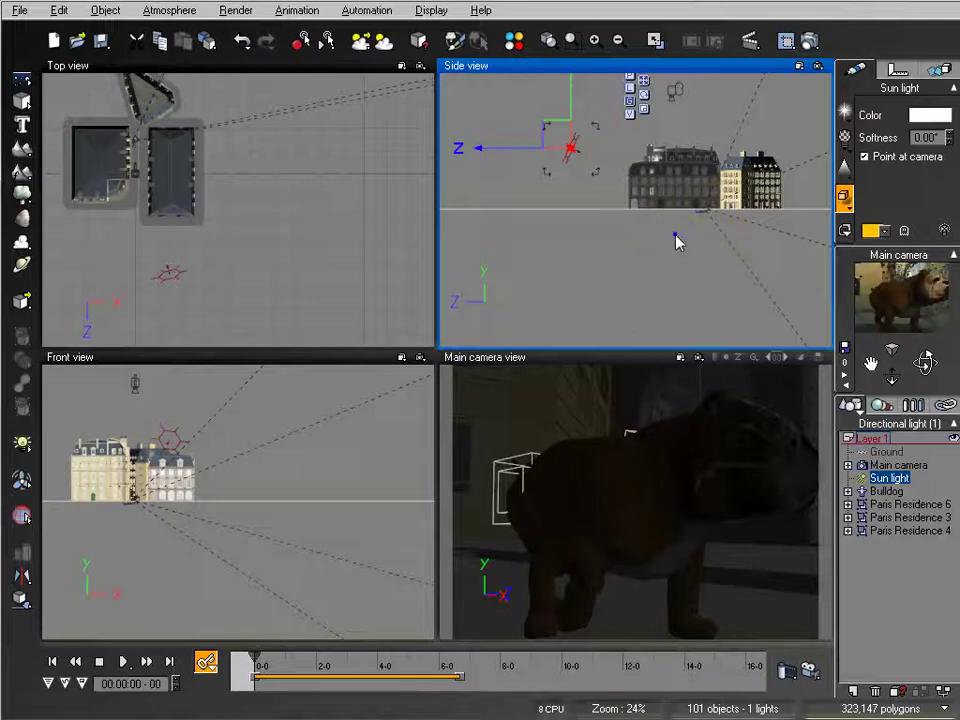
Examine the bulldog and camera between the buildings up close in the top view
{"action": "right_click_drag", "start_coordinate": [675, 234], "coordinate": [675, 170]}
{"action": "right_click_drag", "start_coordinate": [227, 207], "coordinate": [330, 377]}
{"action": "scroll", "coordinate": [228, 214], "scroll_direction": "up", "scroll_amount": 5}
{"action": "right_click_drag", "start_coordinate": [255, 148], "coordinate": [399, 283]}
{"action": "right_click_drag", "start_coordinate": [203, 127], "coordinate": [270, 277]}
{"action": "scroll", "coordinate": [242, 229], "scroll_direction": "up", "scroll_amount": 2}
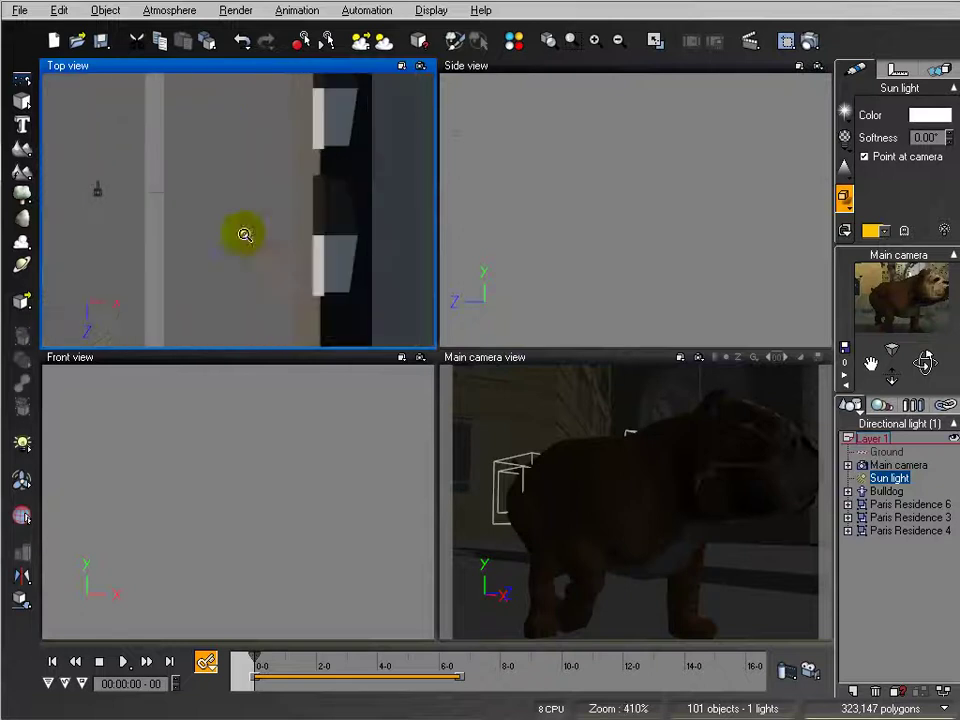
{"action": "right_click_drag", "start_coordinate": [343, 249], "coordinate": [262, 394]}
{"action": "right_click_drag", "start_coordinate": [306, 270], "coordinate": [306, 181]}
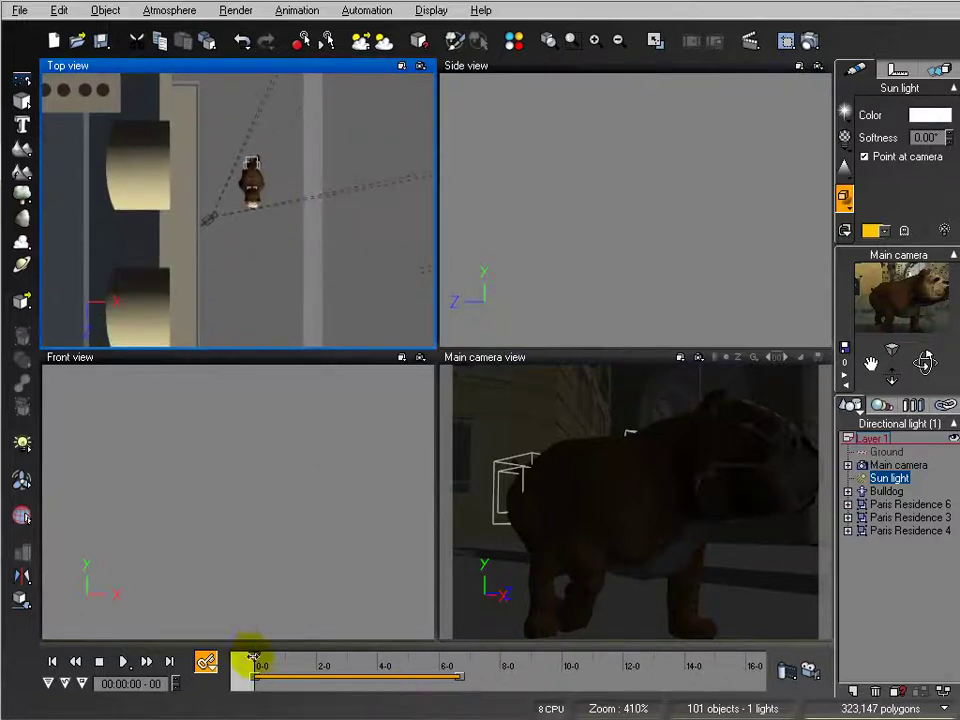
Scrub the animation to about 6 seconds to review the walk in the camera view, and return to the first frame
{"action": "left_click", "coordinate": [568, 364]}
{"action": "left_click_drag", "start_coordinate": [266, 665], "coordinate": [455, 666]}
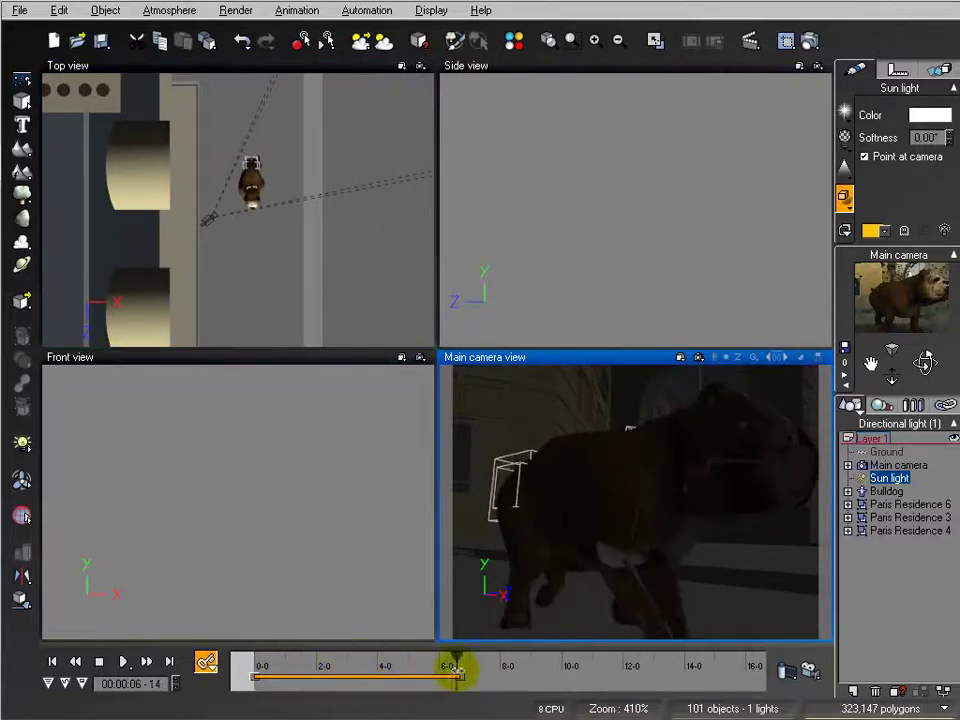
{"action": "left_click", "coordinate": [53, 661]}
Pick the bulldog in the top view, scrub the animation to about 3 seconds to check its walk, and return to the first frame
{"action": "middle_click_drag", "start_coordinate": [349, 285], "coordinate": [366, 223]}
{"action": "left_click", "coordinate": [266, 118]}
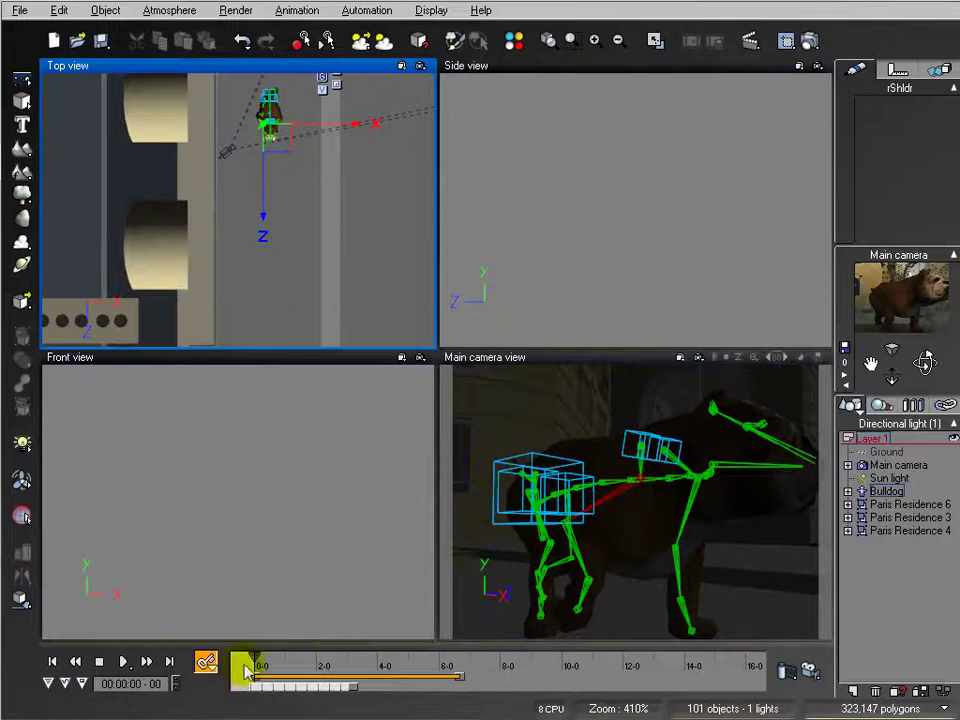
{"action": "left_click_drag", "start_coordinate": [257, 657], "coordinate": [375, 661]}
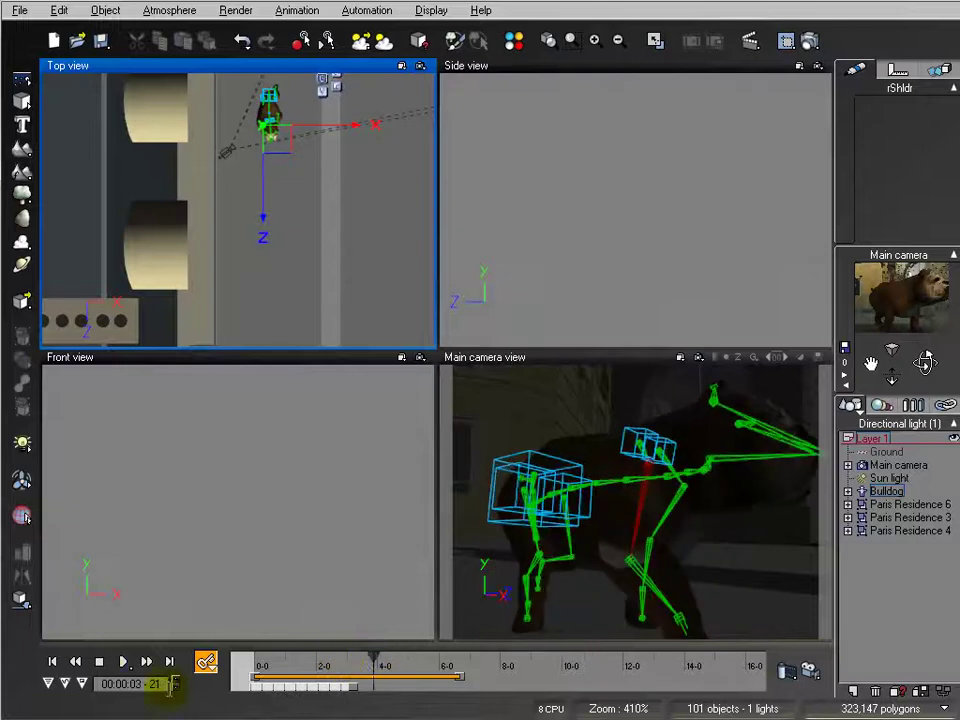
{"action": "left_click", "coordinate": [49, 663]}
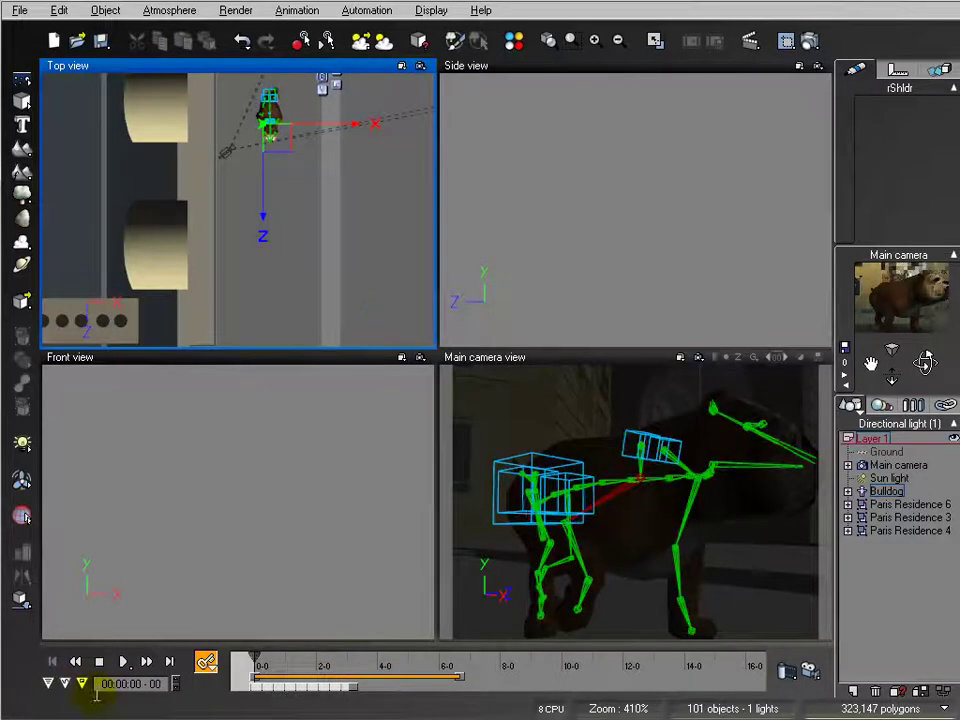
At 00:00:06-17, move the whole Bulldog object forward along the Z axis down the street in the top view
{"action": "left_click_drag", "start_coordinate": [351, 657], "coordinate": [460, 660]}
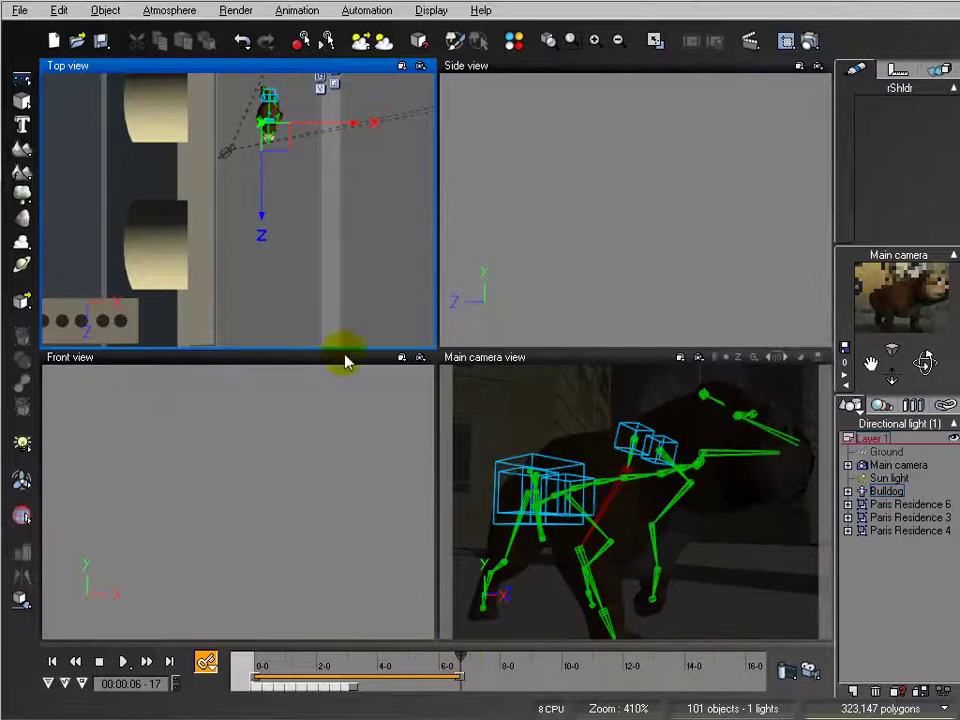
{"action": "left_click_drag", "start_coordinate": [265, 177], "coordinate": [270, 328]}
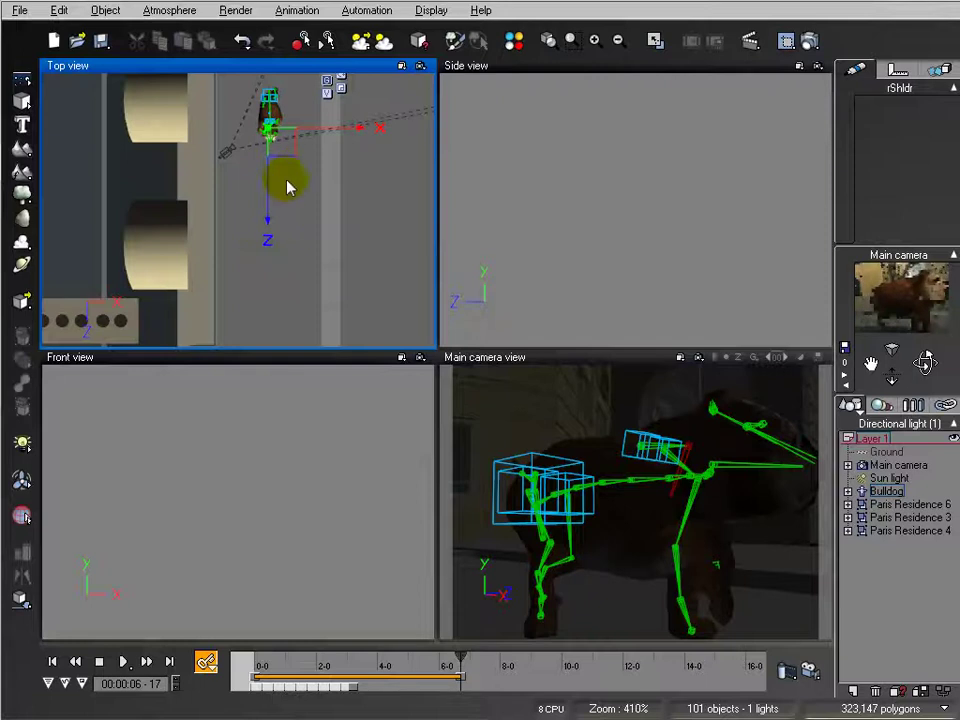
{"action": "left_click", "coordinate": [884, 491]}
{"action": "right_click_drag", "start_coordinate": [356, 332], "coordinate": [359, 238]}
{"action": "left_click_drag", "start_coordinate": [266, 133], "coordinate": [266, 330]}
{"action": "right_click_drag", "start_coordinate": [343, 318], "coordinate": [354, 92]}
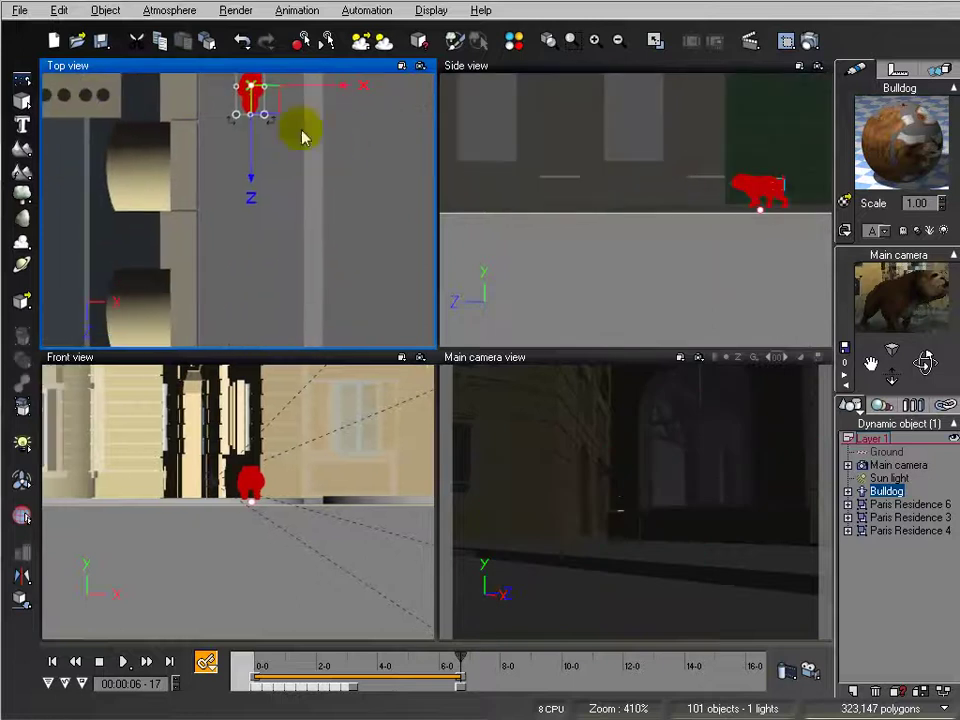
{"action": "left_click_drag", "start_coordinate": [266, 106], "coordinate": [280, 332]}
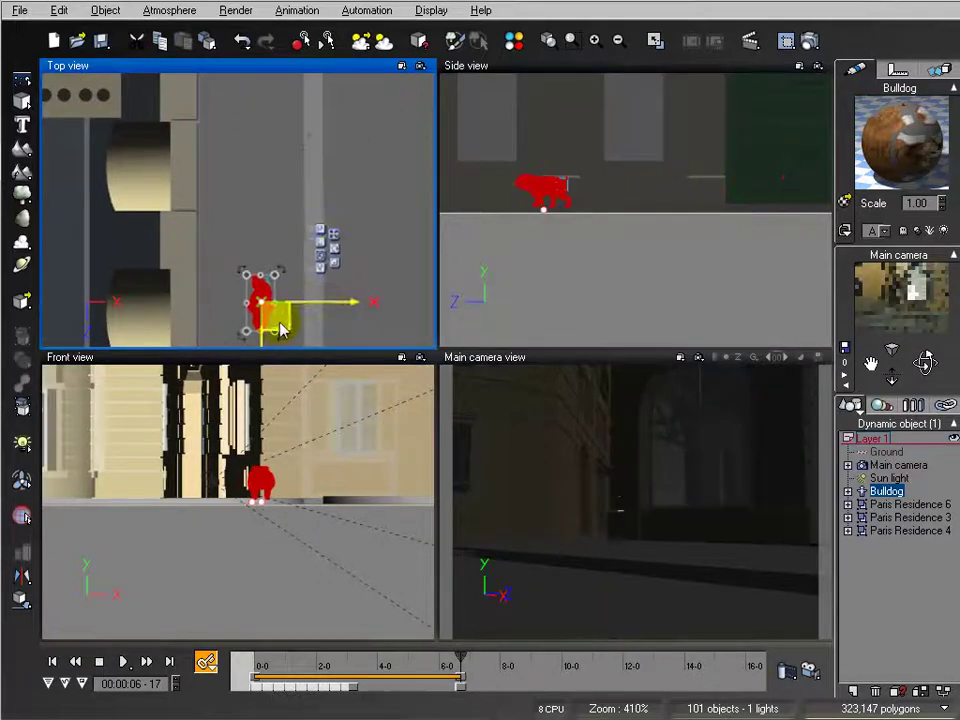
{"action": "right_click_drag", "start_coordinate": [347, 323], "coordinate": [354, 92]}
{"action": "left_click_drag", "start_coordinate": [289, 139], "coordinate": [268, 280]}
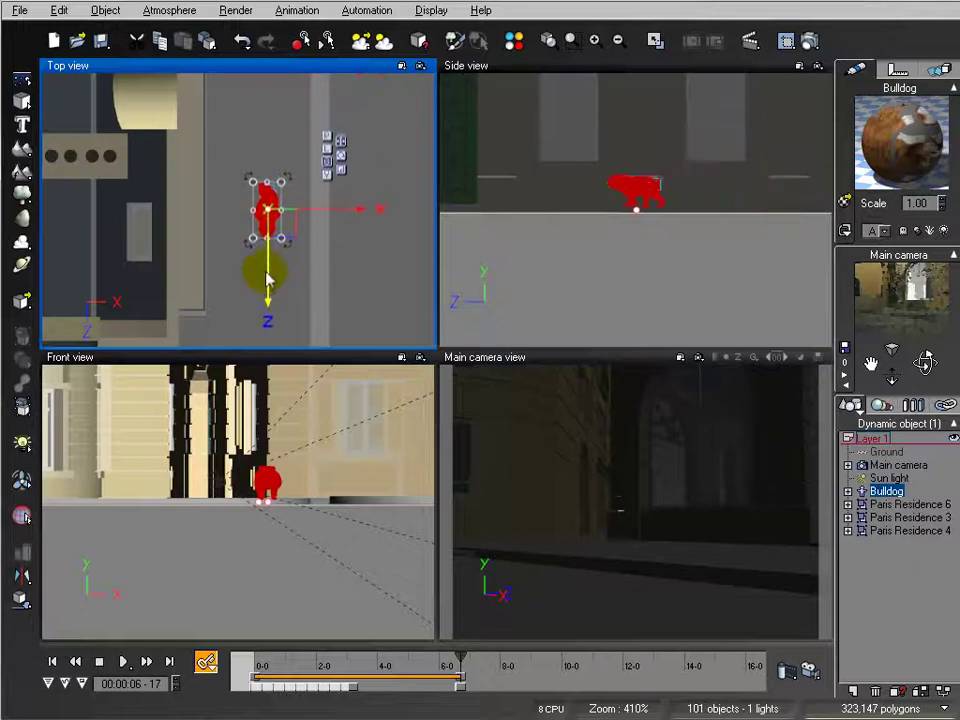
Examine the bulldog's forward walk in the enlarged side view by scrubbing the animation, and restore the four-view layout
{"action": "right_click_drag", "start_coordinate": [686, 243], "coordinate": [693, 221]}
{"action": "scroll", "coordinate": [690, 224], "scroll_direction": "up", "scroll_amount": 4}
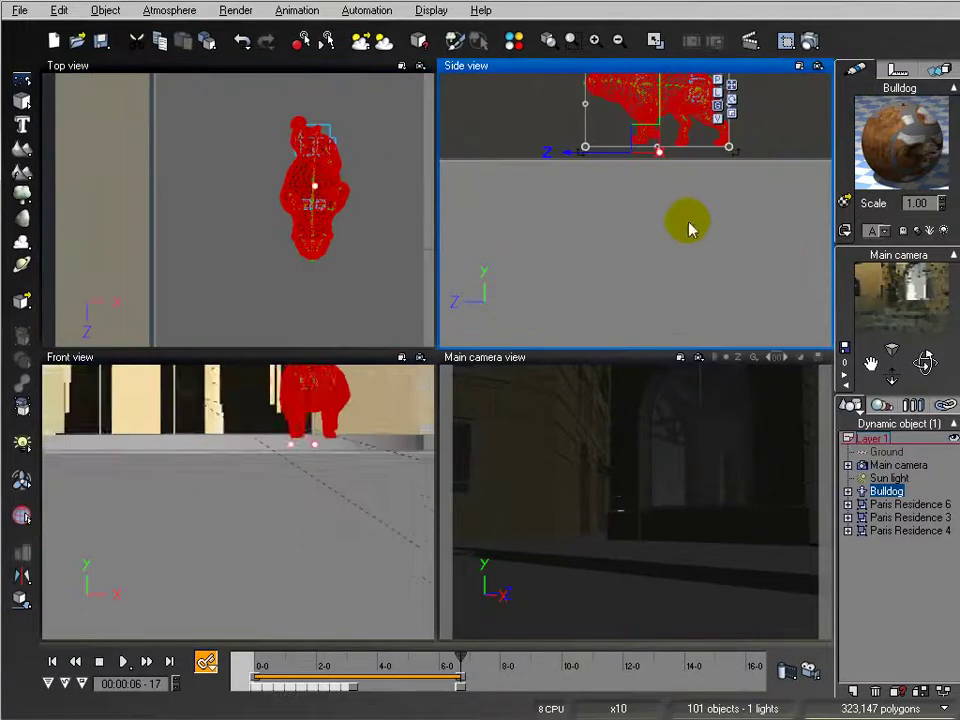
{"action": "scroll", "coordinate": [654, 311], "scroll_direction": "down", "scroll_amount": 4}
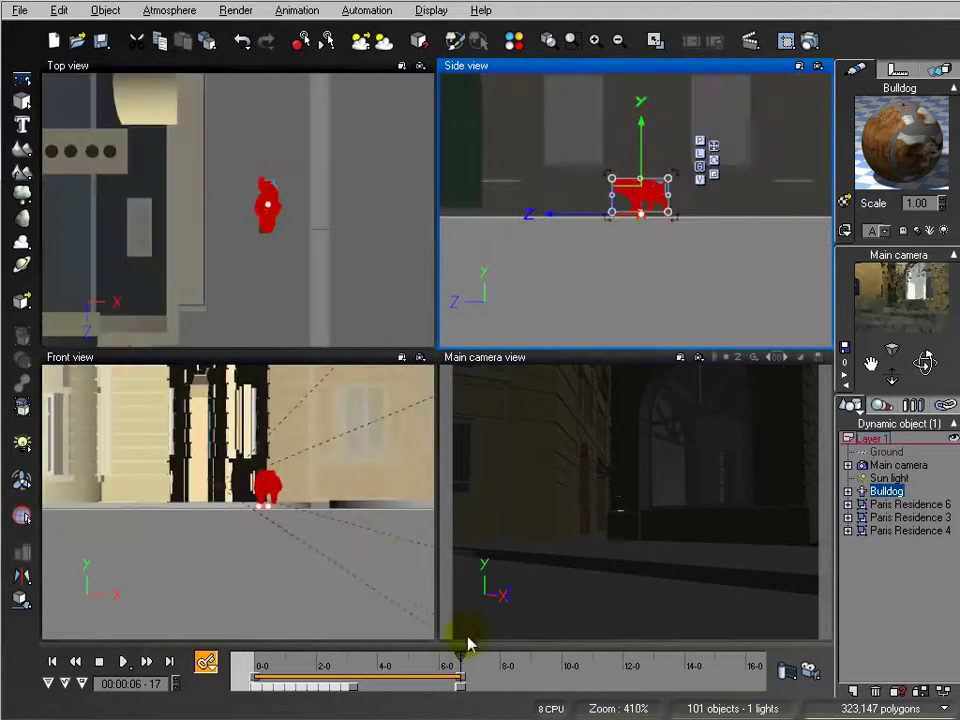
{"action": "right_click_drag", "start_coordinate": [604, 244], "coordinate": [617, 275]}
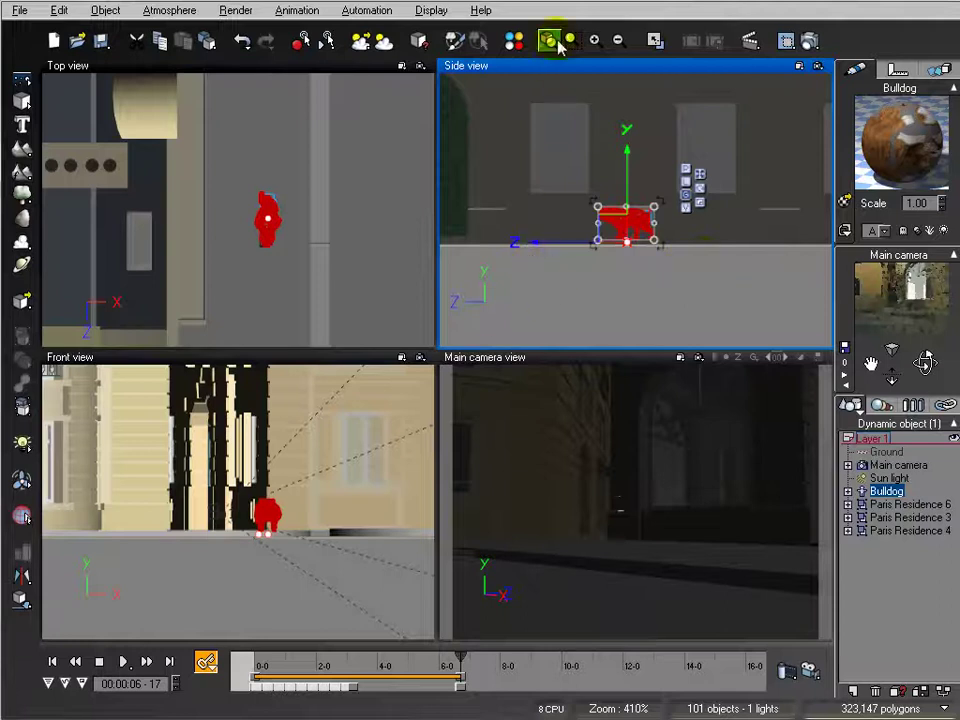
{"action": "double_click", "coordinate": [559, 70]}
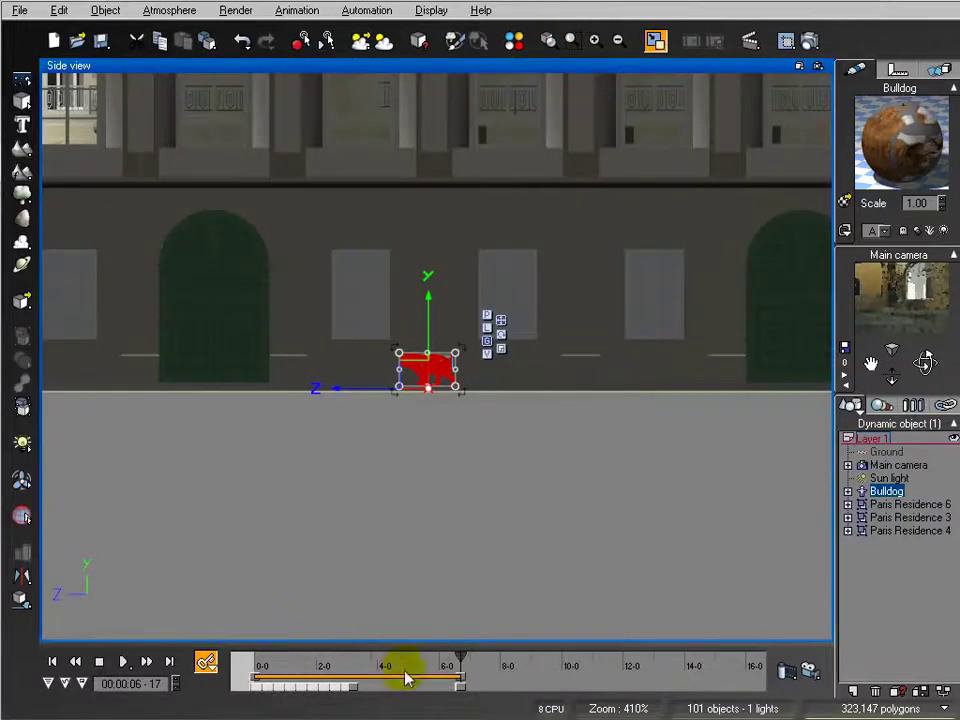
{"action": "left_click_drag", "start_coordinate": [460, 658], "coordinate": [245, 658]}
{"action": "right_click_drag", "start_coordinate": [603, 408], "coordinate": [51, 424]}
{"action": "scroll", "coordinate": [379, 430], "scroll_direction": "up", "scroll_amount": 3}
{"action": "right_click_drag", "start_coordinate": [375, 449], "coordinate": [609, 299]}
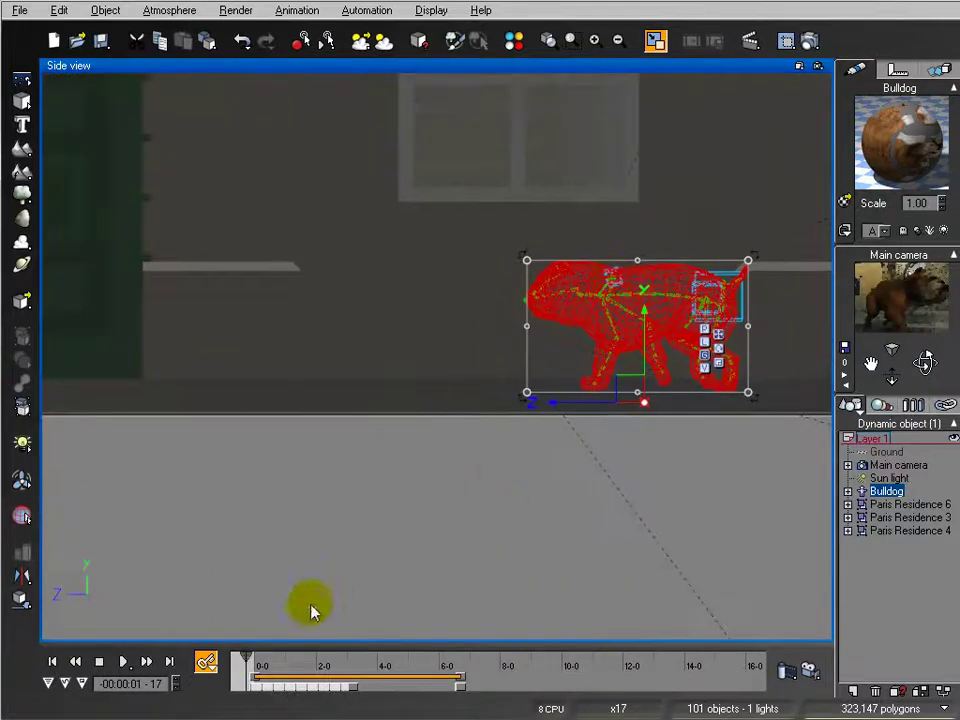
{"action": "left_click_drag", "start_coordinate": [247, 656], "coordinate": [310, 657]}
{"action": "right_click_drag", "start_coordinate": [315, 574], "coordinate": [667, 497]}
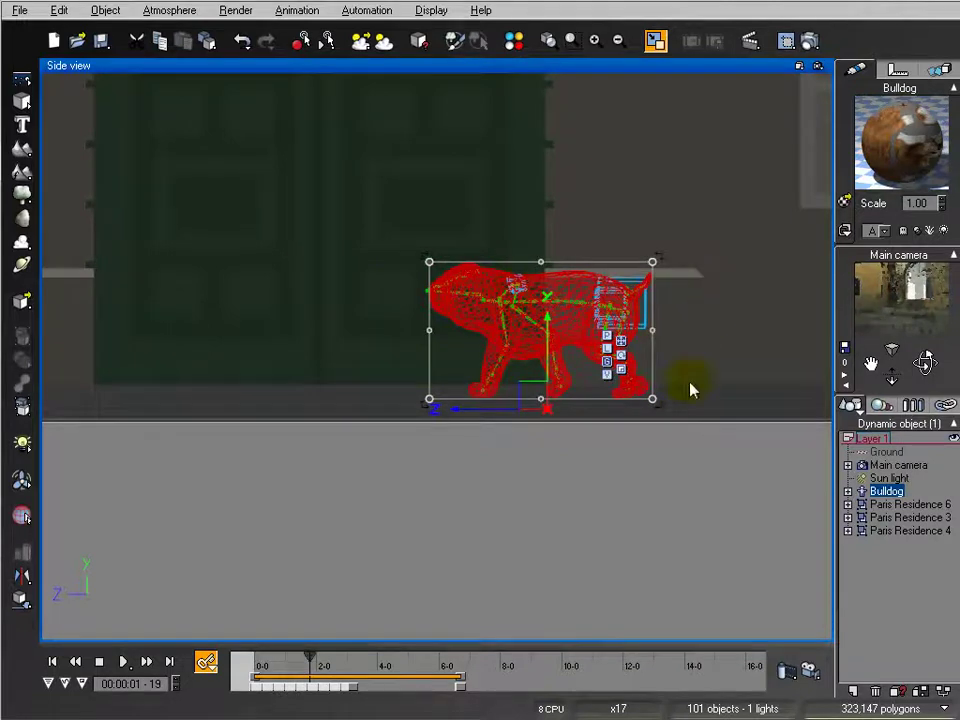
{"action": "double_click", "coordinate": [435, 69]}
Return to the first frame and set the Main camera to track the Bulldog
{"action": "left_click", "coordinate": [302, 309]}
{"action": "scroll", "coordinate": [302, 303], "scroll_direction": "down", "scroll_amount": 3}
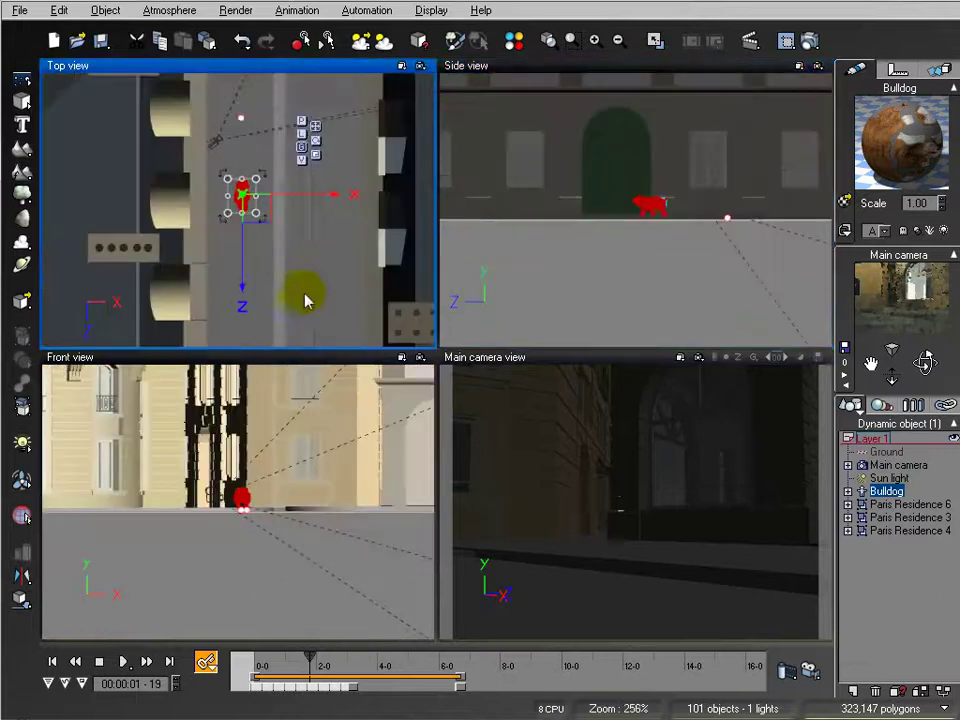
{"action": "right_click_drag", "start_coordinate": [318, 284], "coordinate": [328, 332]}
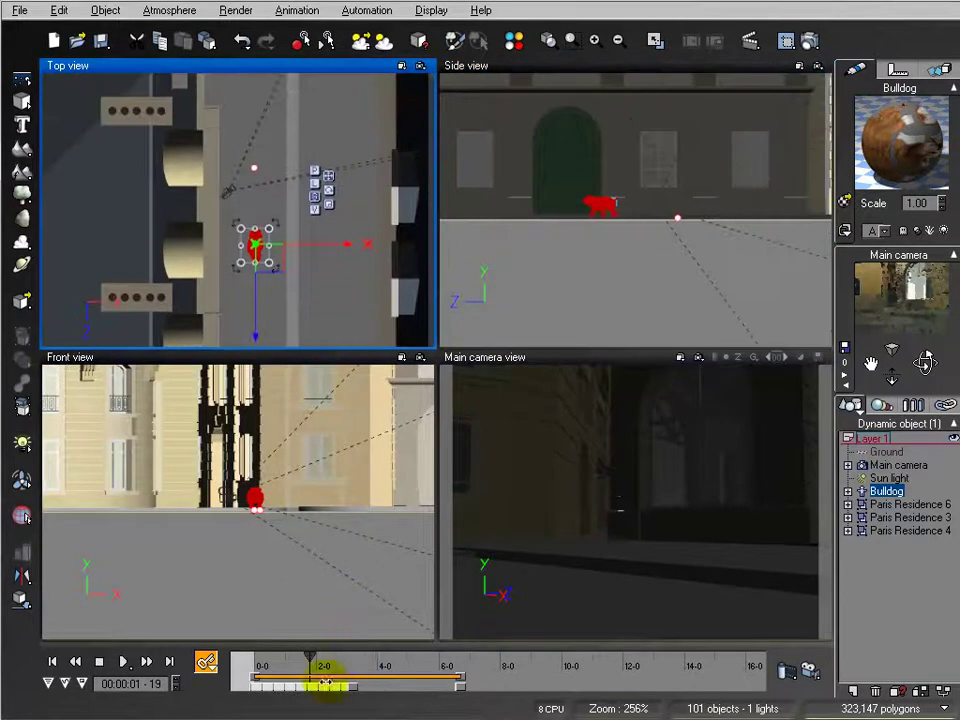
{"action": "left_click", "coordinate": [78, 661]}
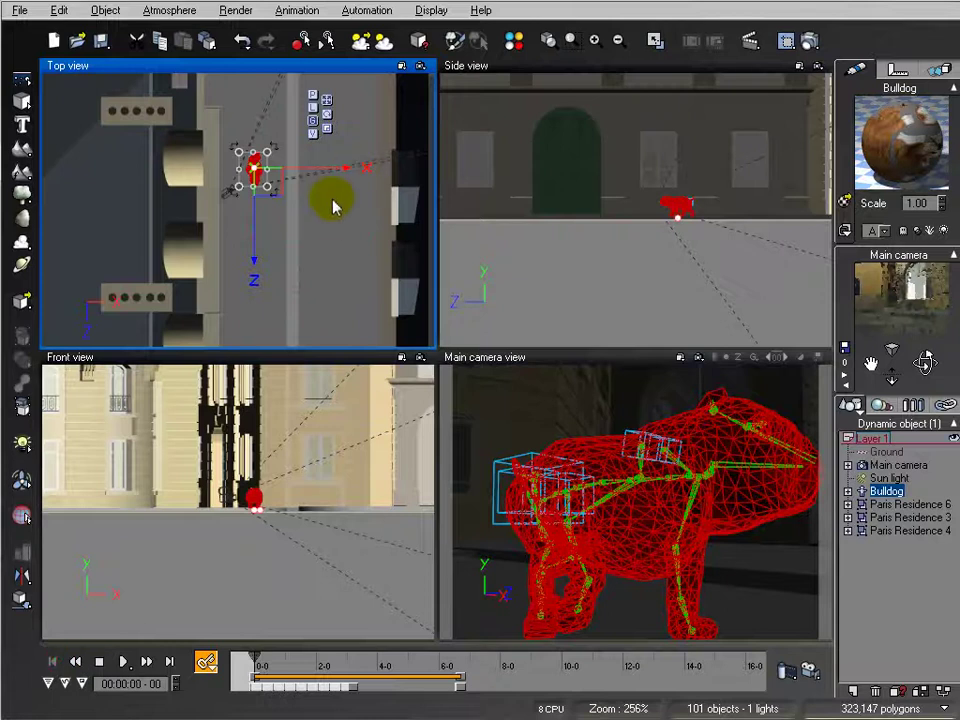
{"action": "left_click", "coordinate": [893, 465]}
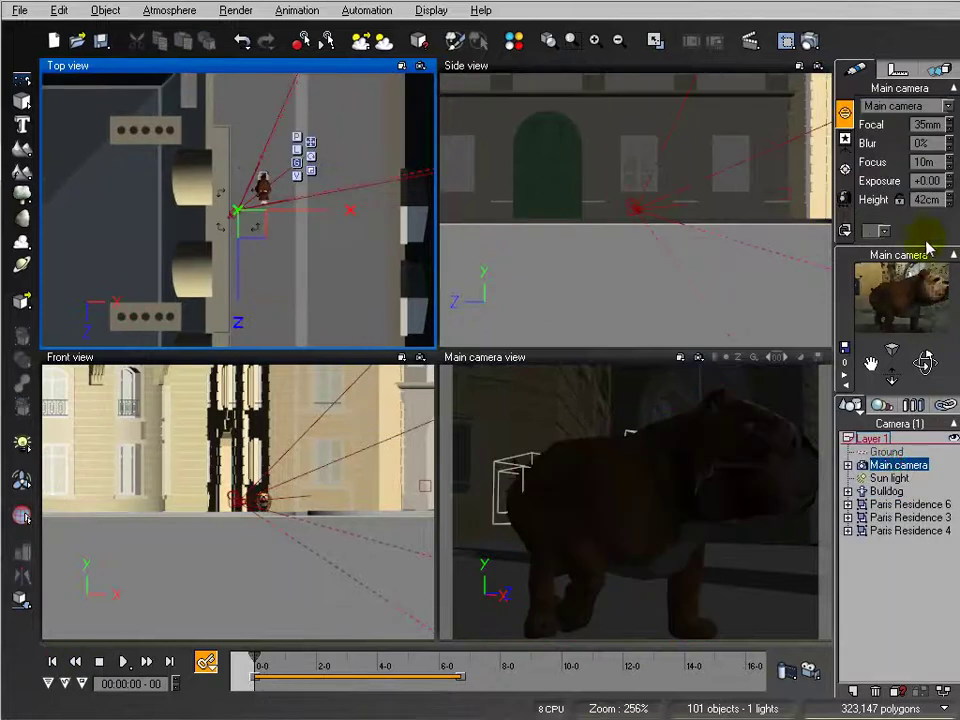
{"action": "left_click", "coordinate": [945, 72]}
{"action": "left_click", "coordinate": [945, 202]}
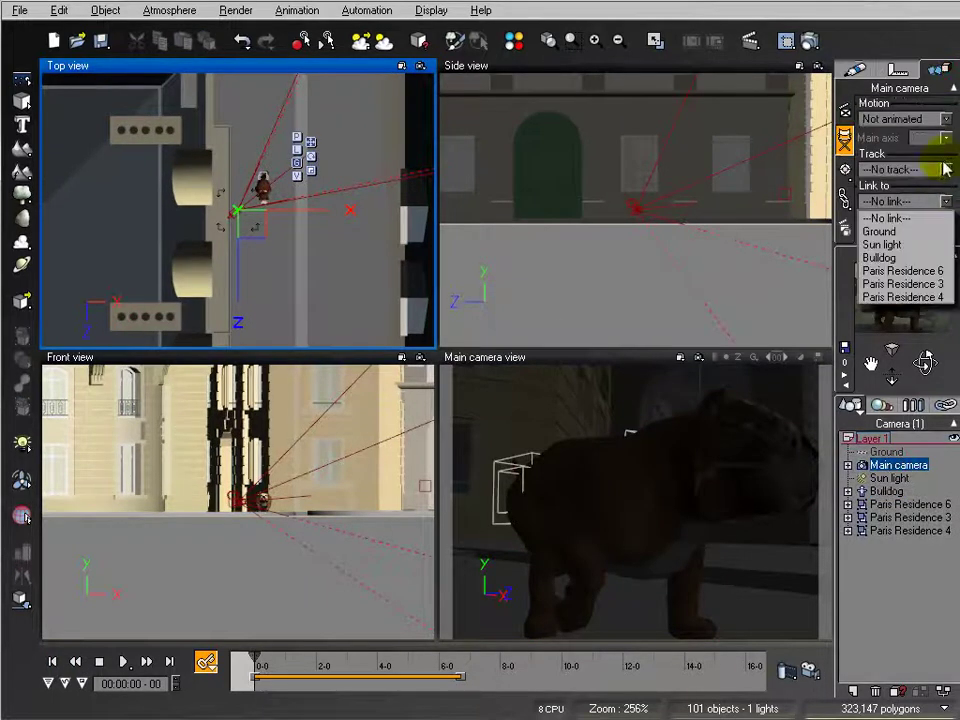
{"action": "left_click", "coordinate": [945, 170]}
{"action": "left_click", "coordinate": [945, 170]}
{"action": "left_click", "coordinate": [918, 223]}
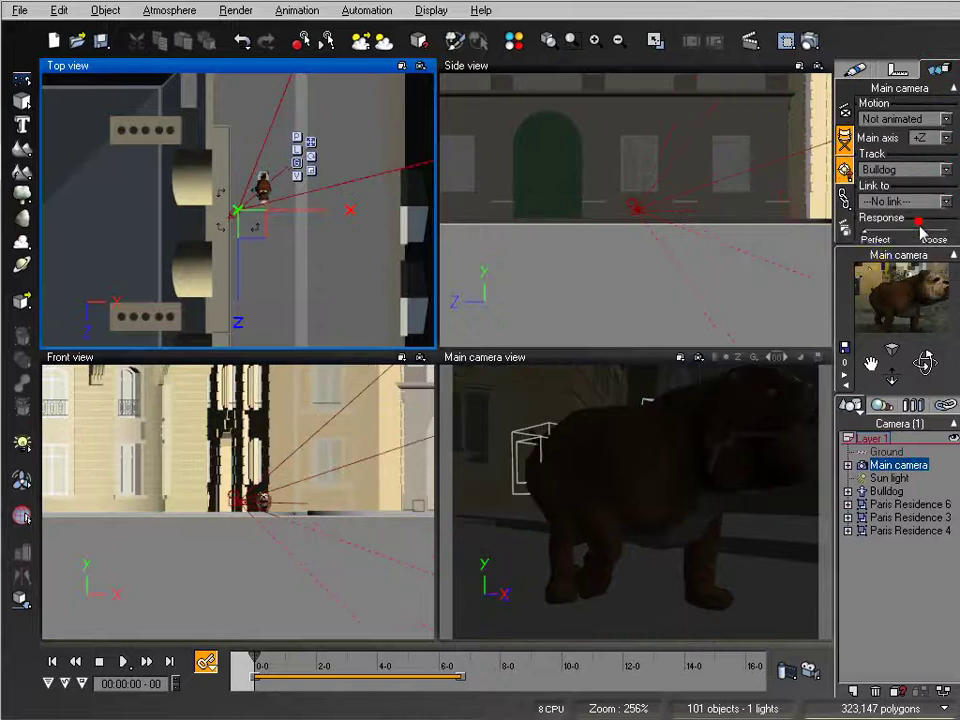
Keyframe the camera in the top view, first alongside the bulldog within the first second, and ahead of it at 00:00:02-00
{"action": "left_click_drag", "start_coordinate": [257, 653], "coordinate": [275, 655]}
{"action": "mouse_move", "coordinate": [238, 240]}
{"action": "left_mouse_down"}
{"action": "mouse_move", "coordinate": [253, 221]}
{"action": "mouse_move", "coordinate": [263, 274]}
{"action": "left_mouse_up"}
{"action": "mouse_move", "coordinate": [320, 676]}
{"action": "left_mouse_down"}
{"action": "mouse_move", "coordinate": [268, 656]}
{"action": "mouse_move", "coordinate": [318, 655]}
{"action": "left_mouse_up"}
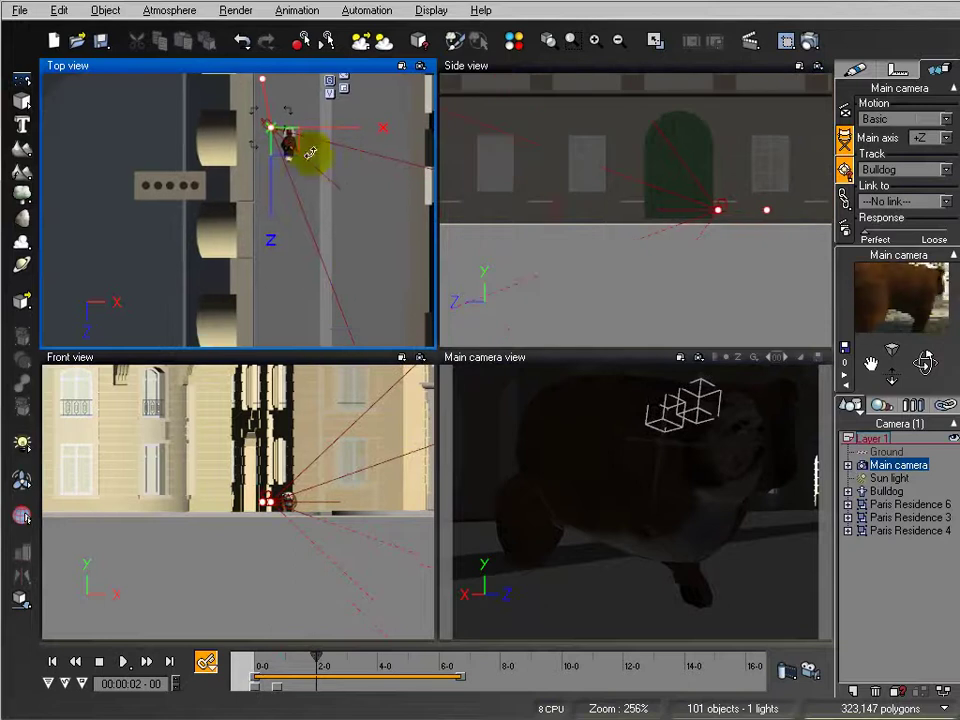
{"action": "left_click_drag", "start_coordinate": [277, 203], "coordinate": [294, 220]}
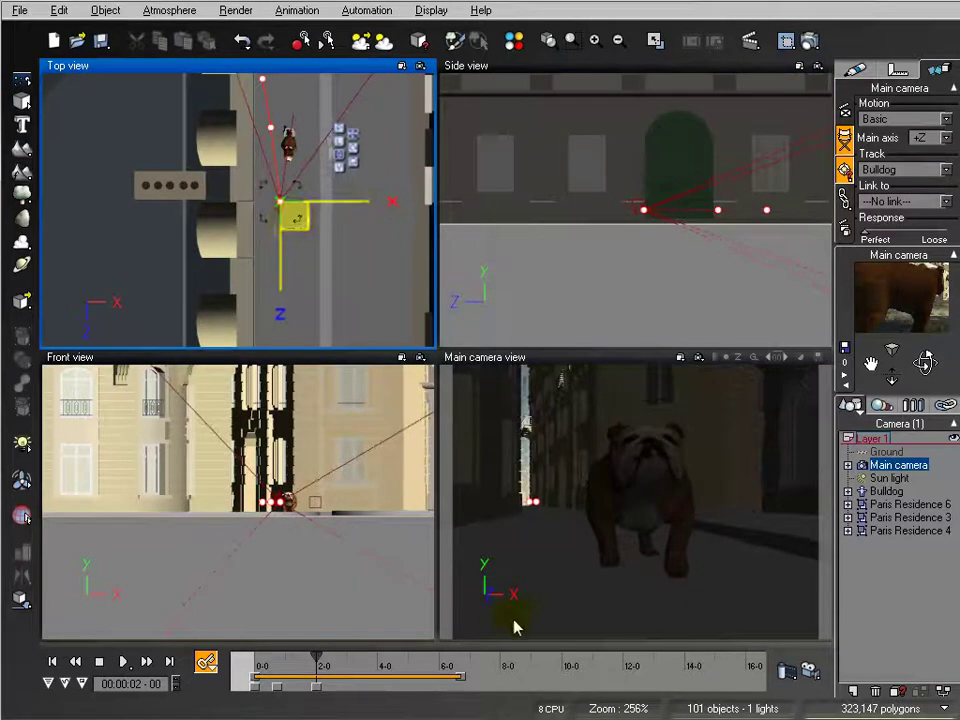
{"action": "left_click", "coordinate": [332, 660]}
{"action": "left_click", "coordinate": [316, 657]}
At 00:00:06-16, place the camera farther down the street in front of the bulldog, and scrub back to the start to check
{"action": "left_click_drag", "start_coordinate": [322, 657], "coordinate": [458, 657]}
{"action": "left_click_drag", "start_coordinate": [348, 182], "coordinate": [318, 385]}
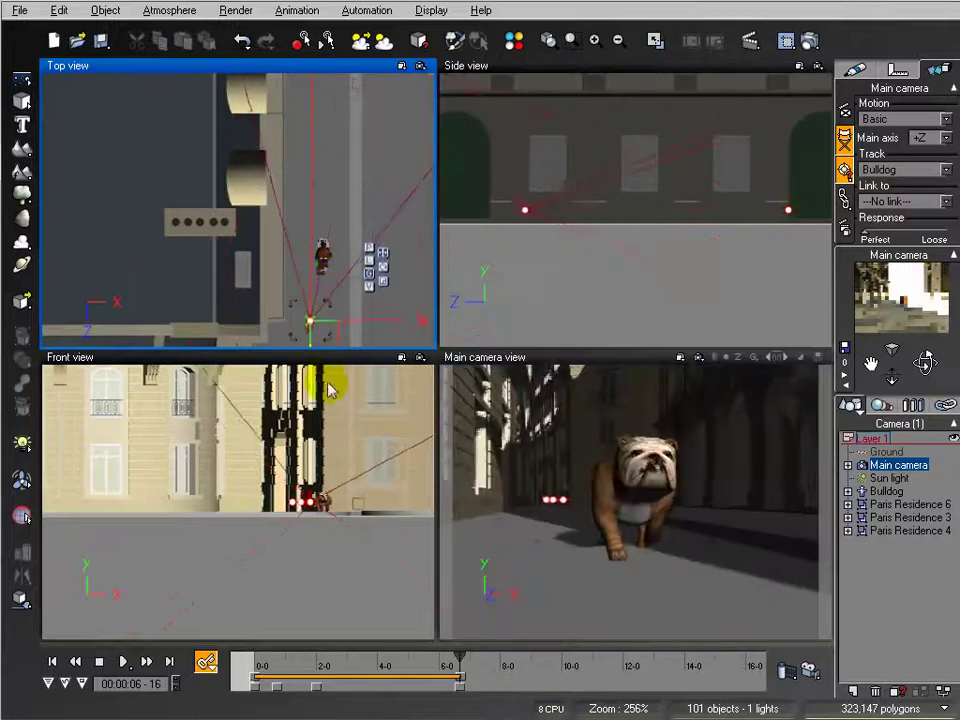
{"action": "left_click", "coordinate": [377, 279]}
{"action": "left_click", "coordinate": [330, 135]}
{"action": "left_click_drag", "start_coordinate": [330, 135], "coordinate": [355, 153]}
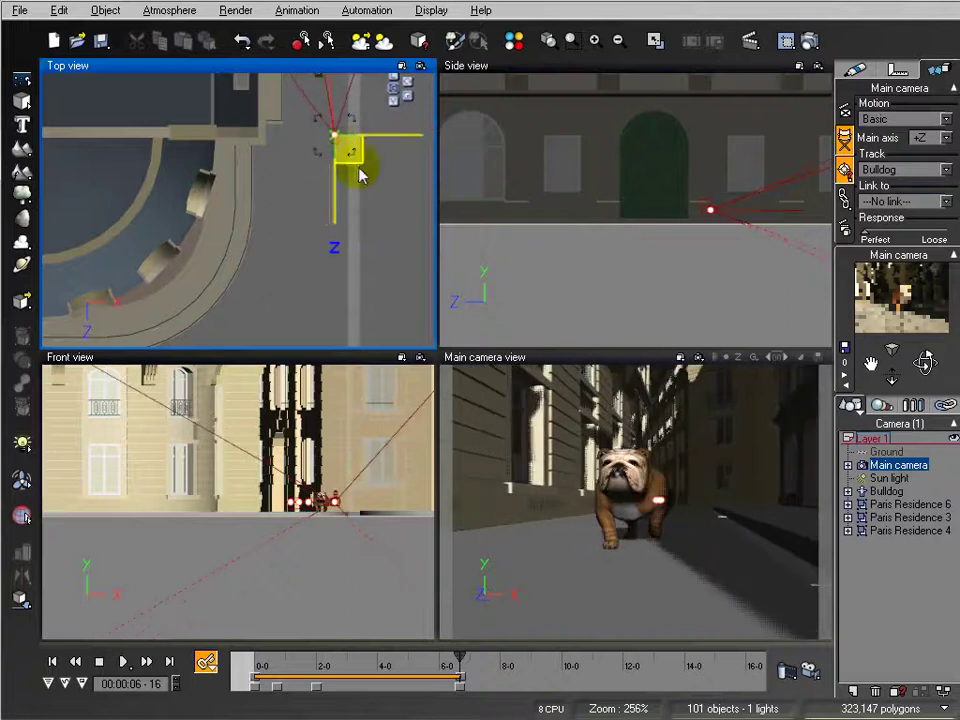
{"action": "mouse_move", "coordinate": [458, 656]}
{"action": "left_mouse_down"}
{"action": "mouse_move", "coordinate": [360, 658]}
{"action": "mouse_move", "coordinate": [257, 677]}
{"action": "mouse_move", "coordinate": [262, 668]}
{"action": "left_mouse_up"}
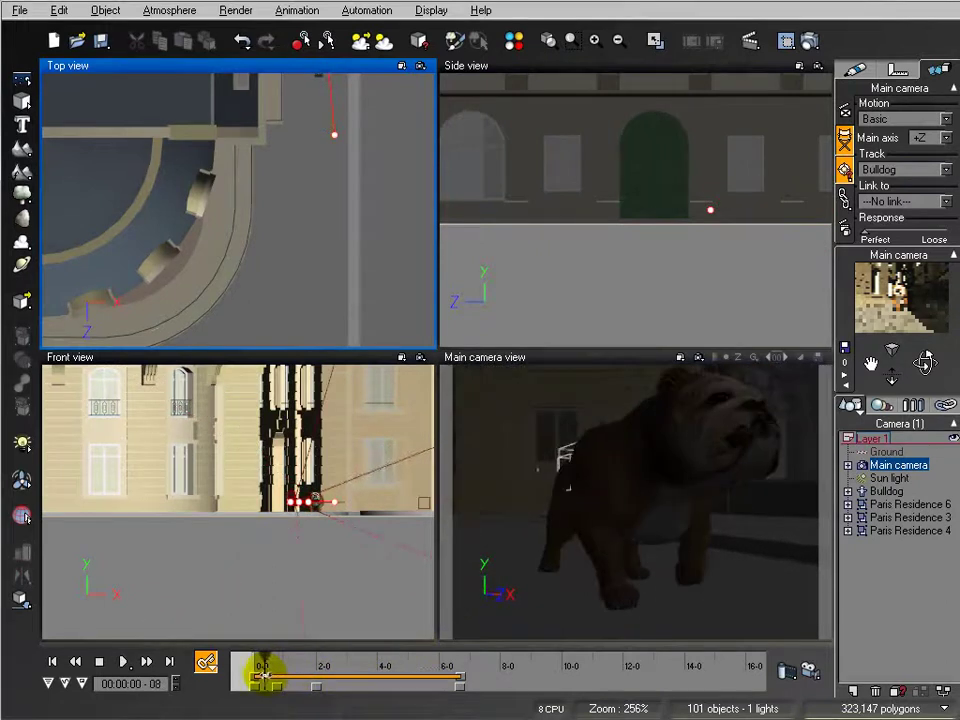
Nudge the Paris Residence 3 building slightly along the Z axis in the top view, and clear the selection
{"action": "scroll", "coordinate": [197, 250], "scroll_direction": "down", "scroll_amount": 10}
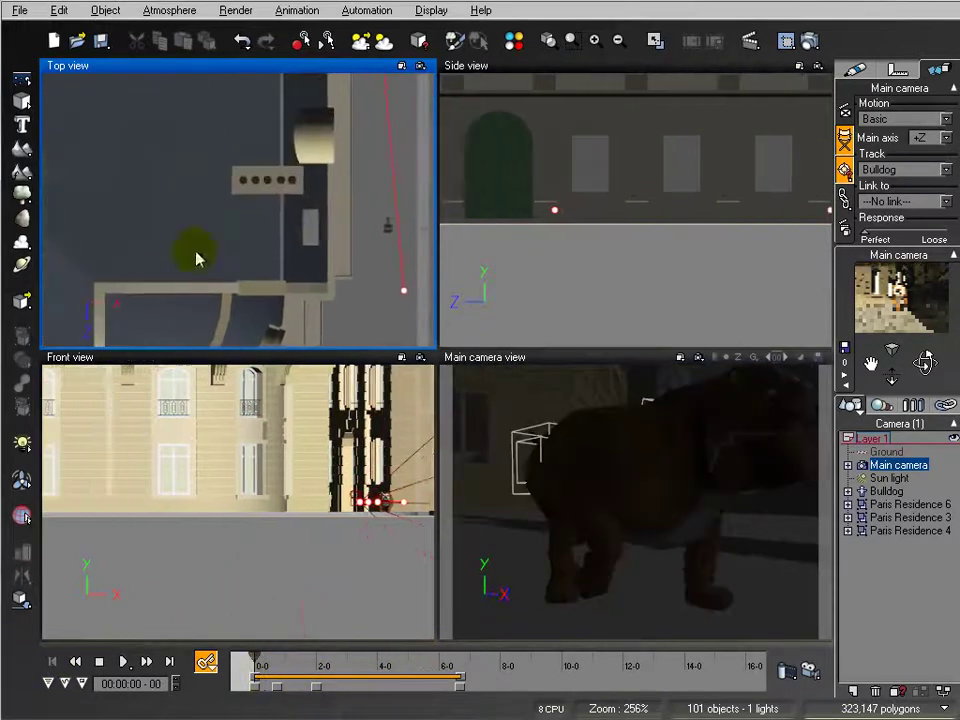
{"action": "left_click", "coordinate": [291, 161]}
{"action": "left_click_drag", "start_coordinate": [298, 162], "coordinate": [297, 165]}
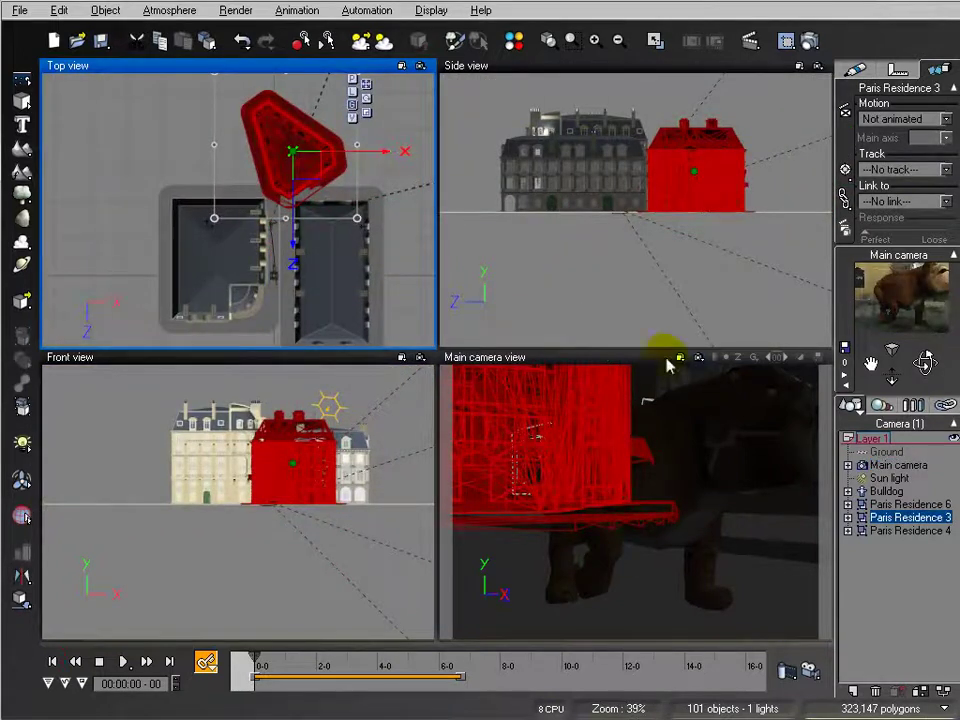
{"action": "left_click_drag", "start_coordinate": [633, 370], "coordinate": [756, 562]}
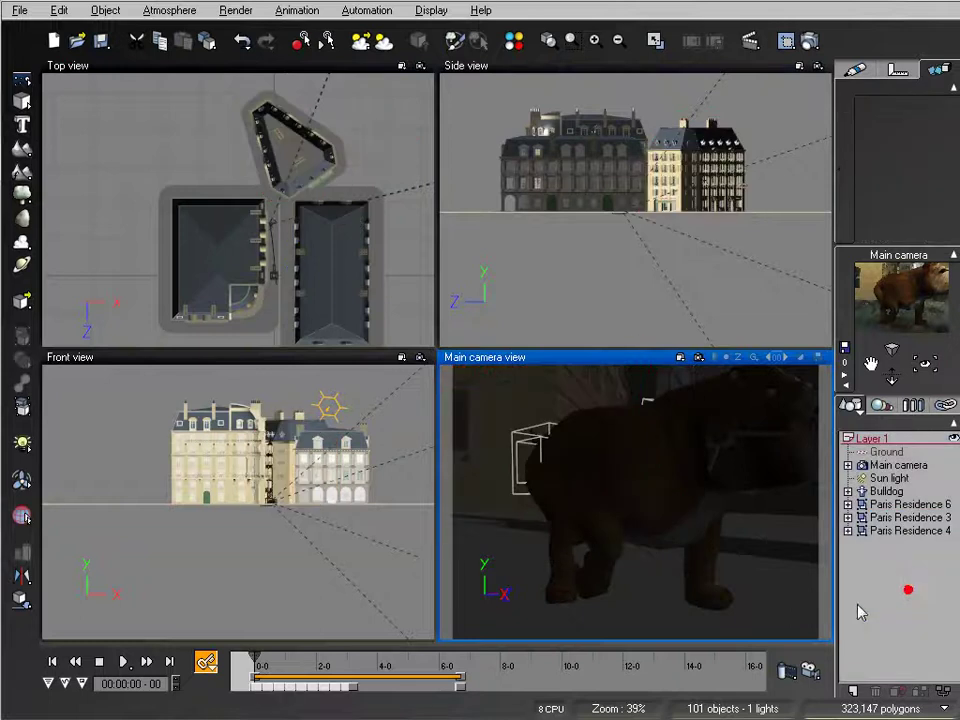
Play the animation in the enlarged main camera view, and restore the four-view layout
{"action": "double_click", "coordinate": [596, 357]}
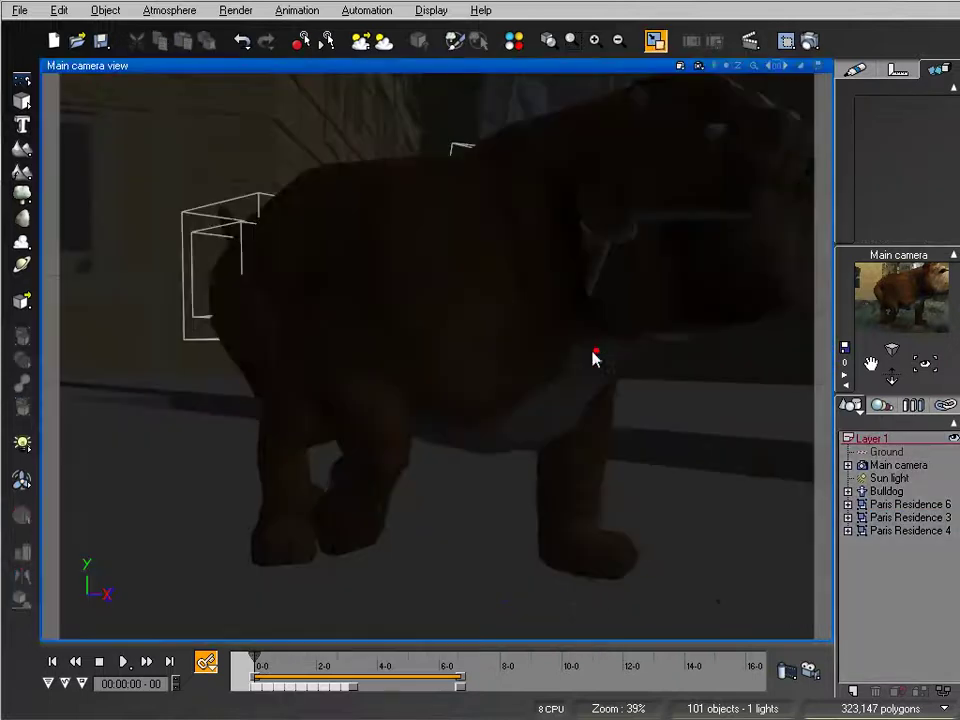
{"action": "left_click", "coordinate": [123, 662]}
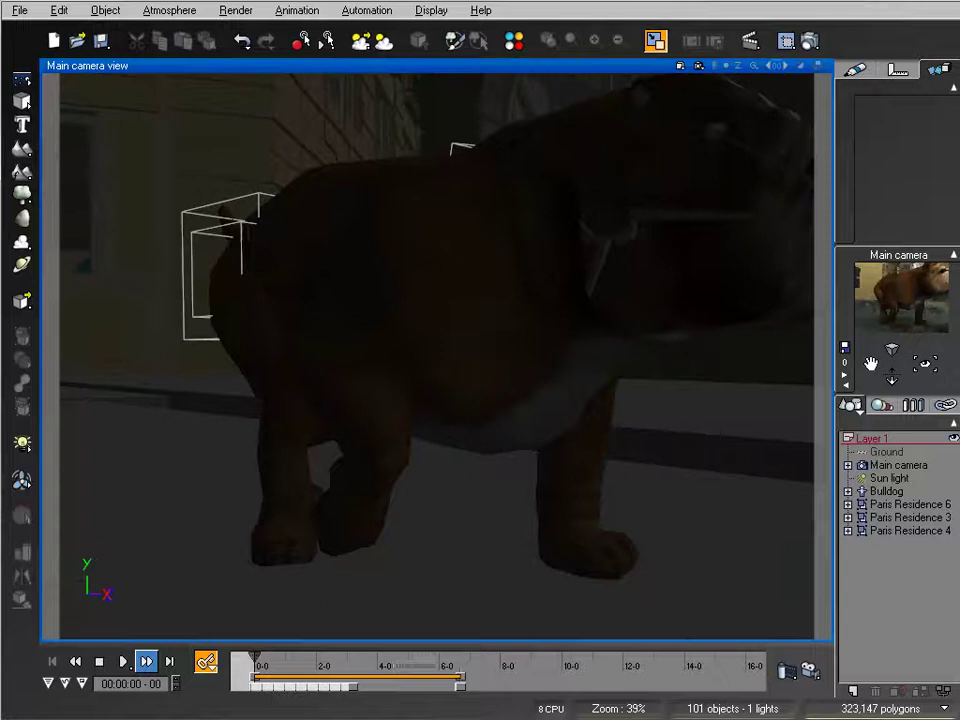
{"action": "double_click", "coordinate": [557, 66]}
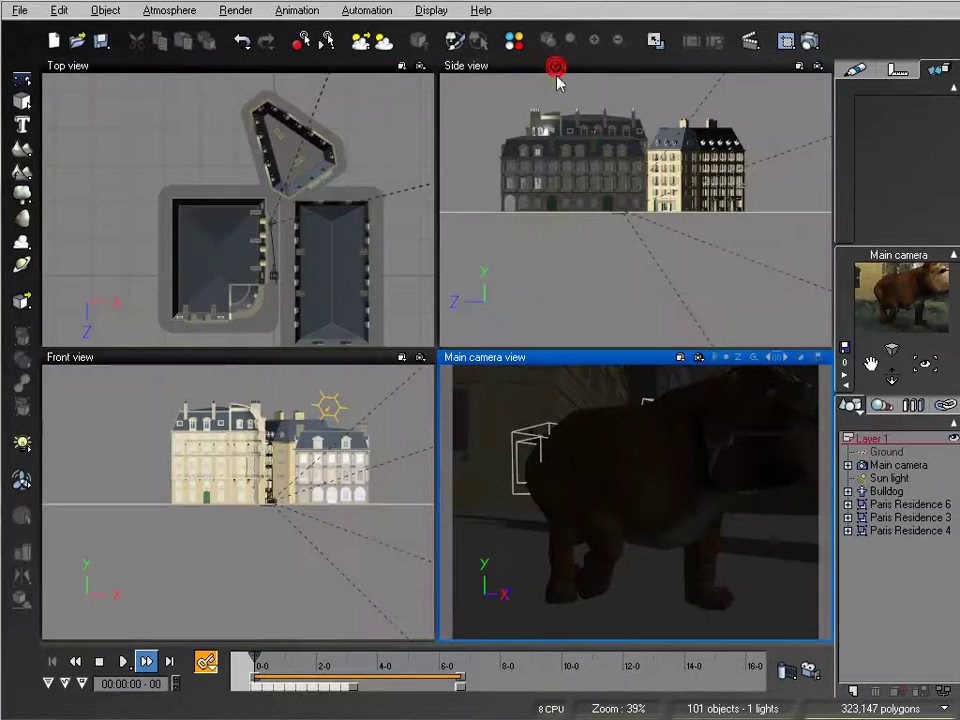
Try the Broadcast quality preset in the animation render options, and close them without rendering
{"action": "left_click", "coordinate": [808, 670]}
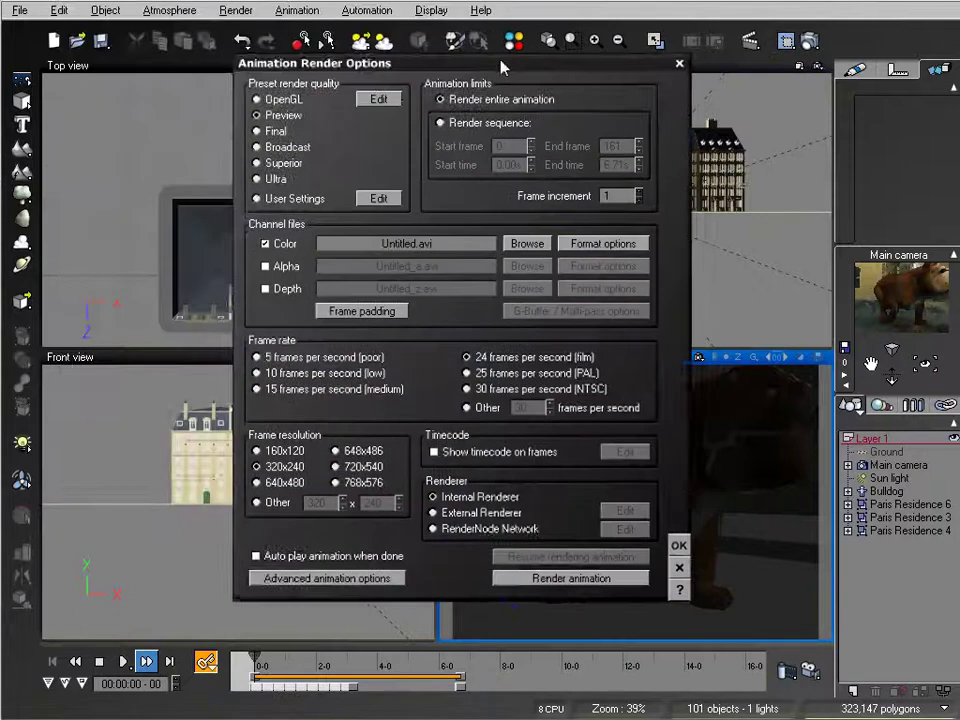
{"action": "left_click", "coordinate": [278, 134]}
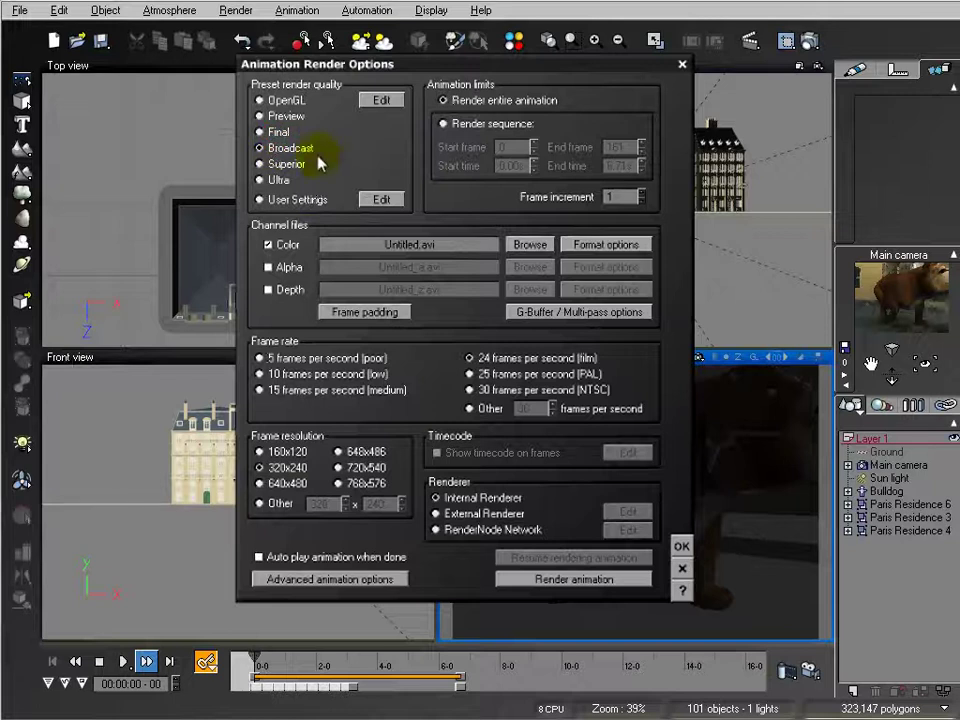
{"action": "left_click", "coordinate": [636, 317]}
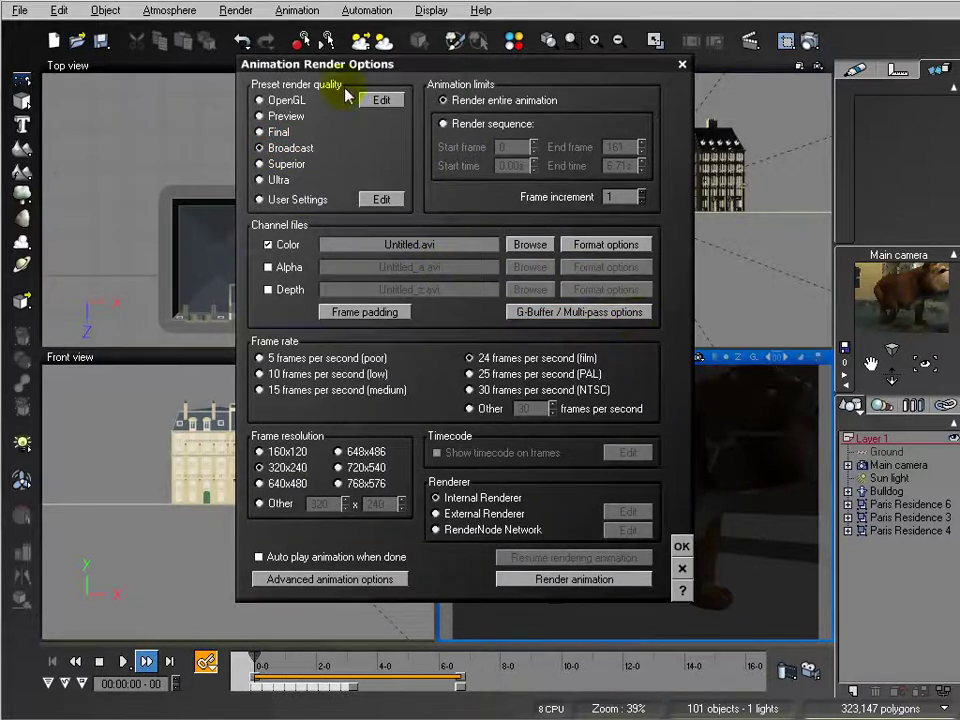
{"action": "left_click", "coordinate": [682, 568]}
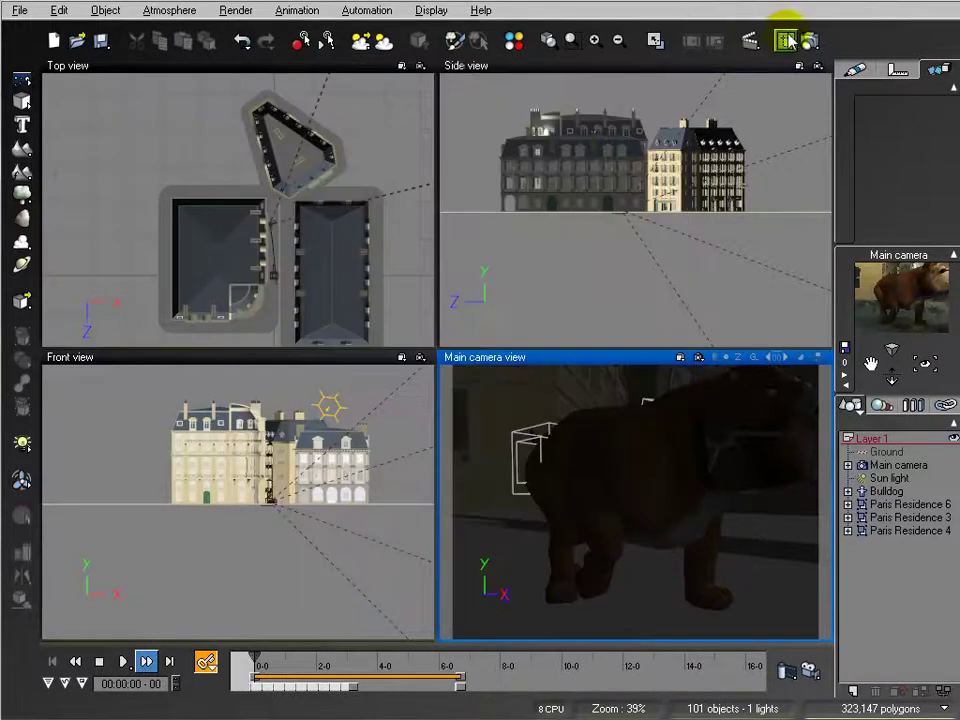
Review the still render options and the animation render options, and close both dialogs without rendering
{"action": "left_click", "coordinate": [785, 40]}
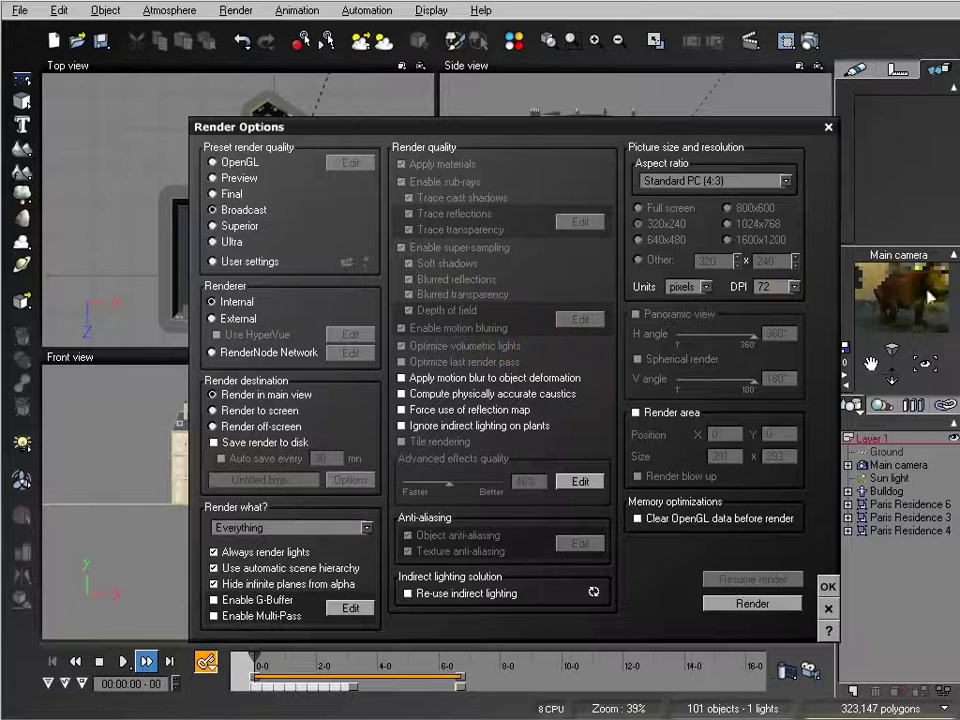
{"action": "left_click", "coordinate": [827, 606]}
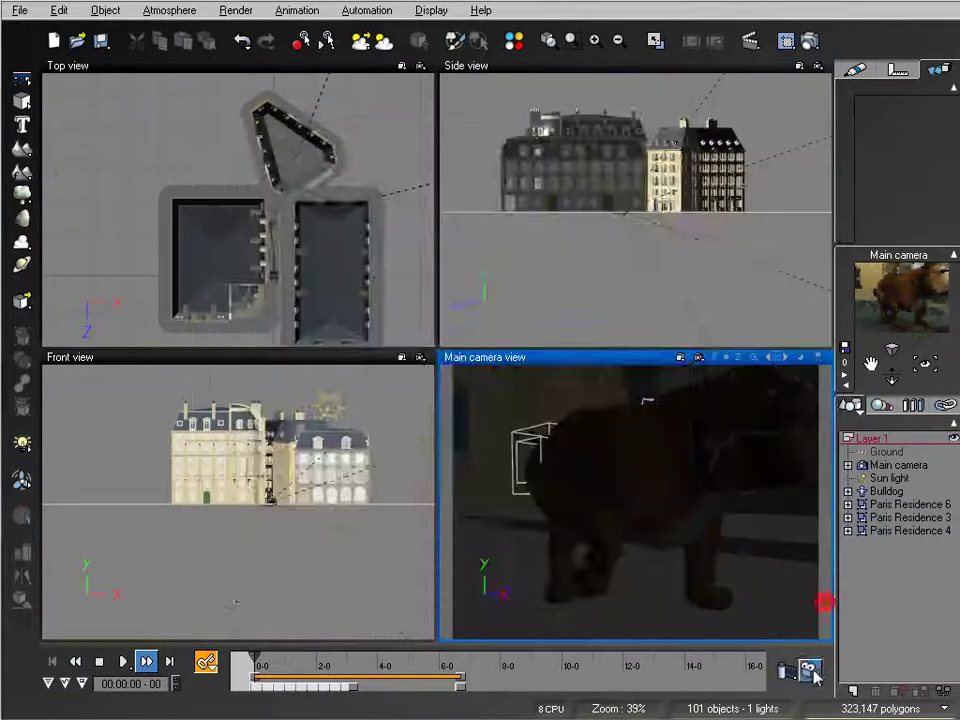
{"action": "left_click", "coordinate": [811, 670]}
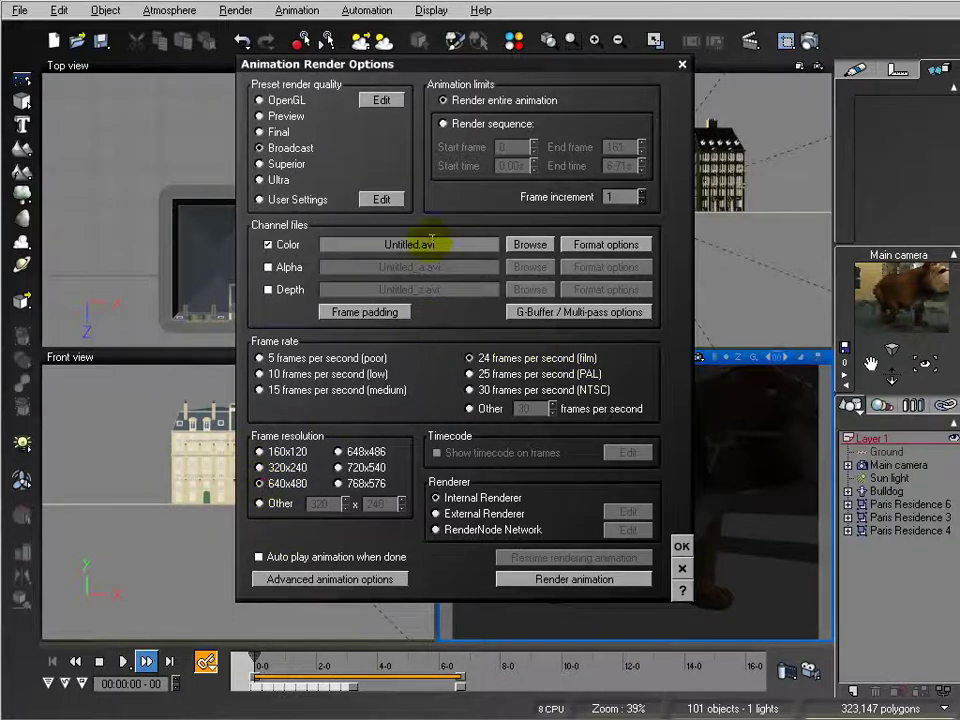
{"action": "left_click", "coordinate": [636, 581]}
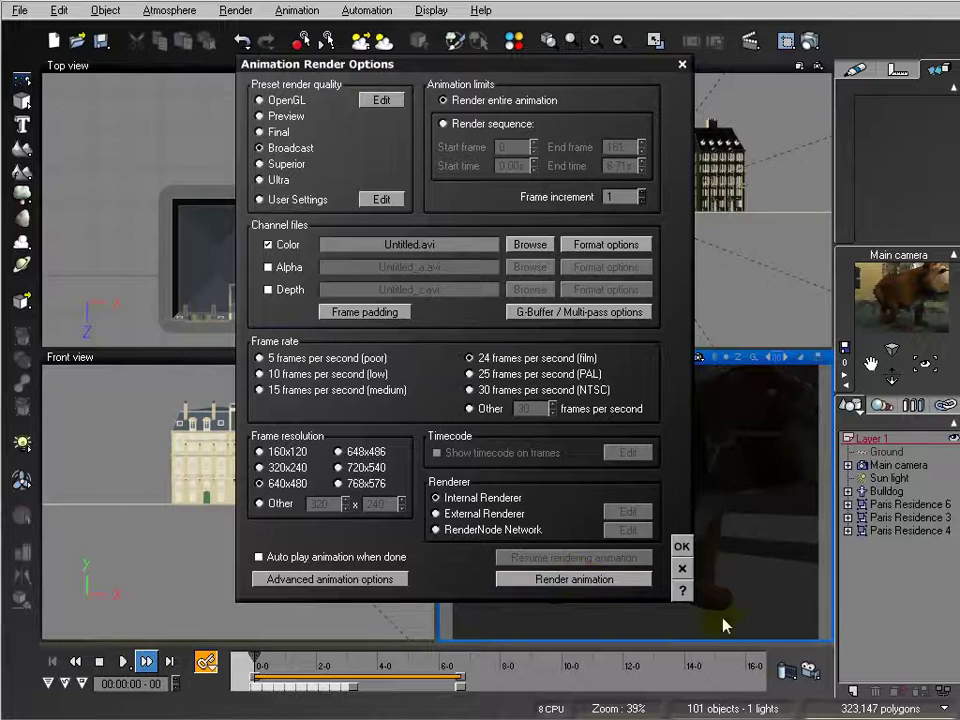
{"action": "left_click", "coordinate": [682, 570]}
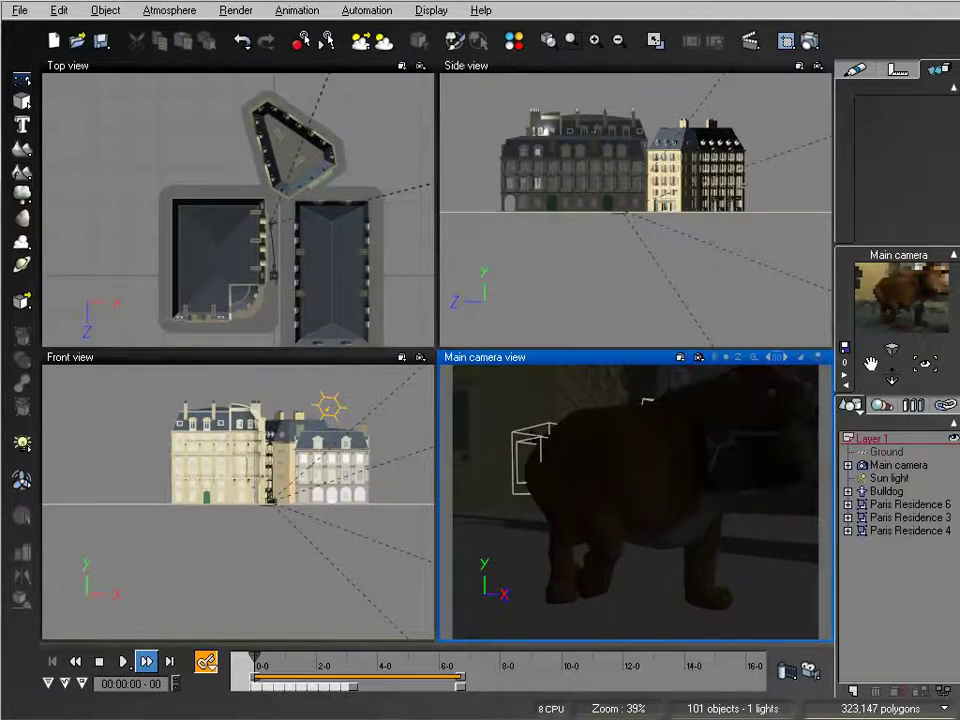
Watch the rendered dog video in the media player, replay it once, and close the player
{"action": "left_click_drag", "start_coordinate": [606, 208], "coordinate": [401, 189]}
{"action": "left_click", "coordinate": [408, 522]}
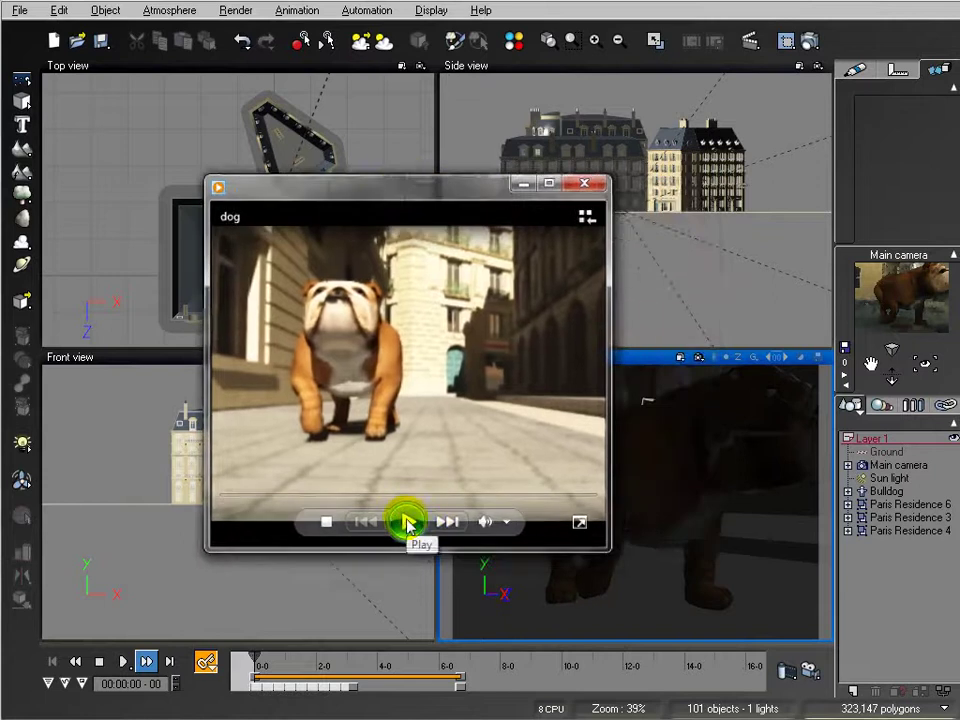
{"action": "left_click", "coordinate": [408, 522]}
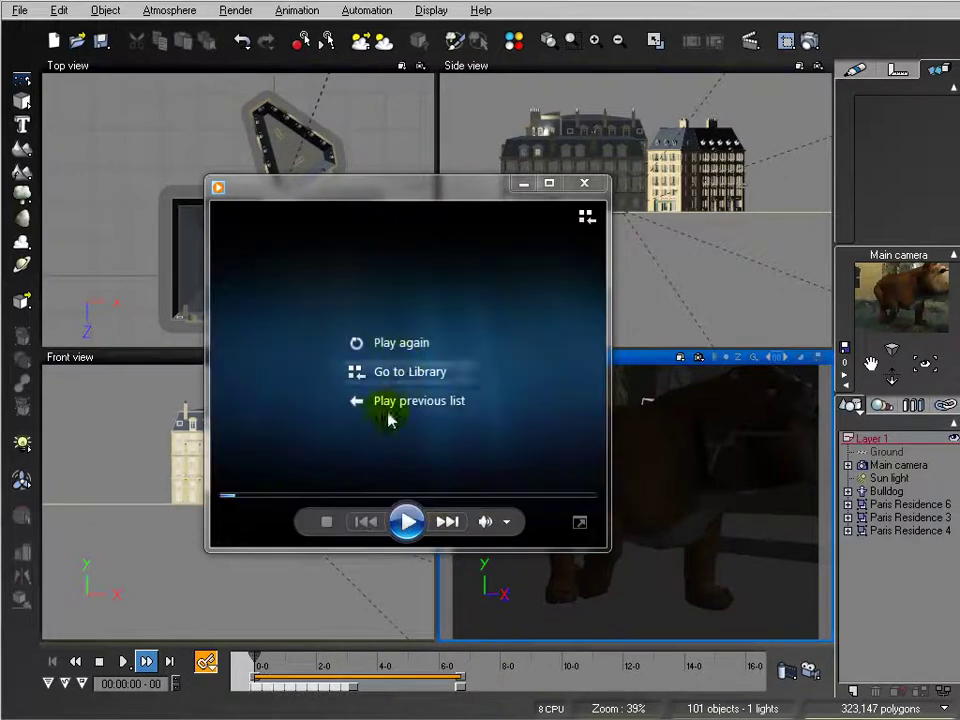
{"action": "left_click", "coordinate": [405, 519]}
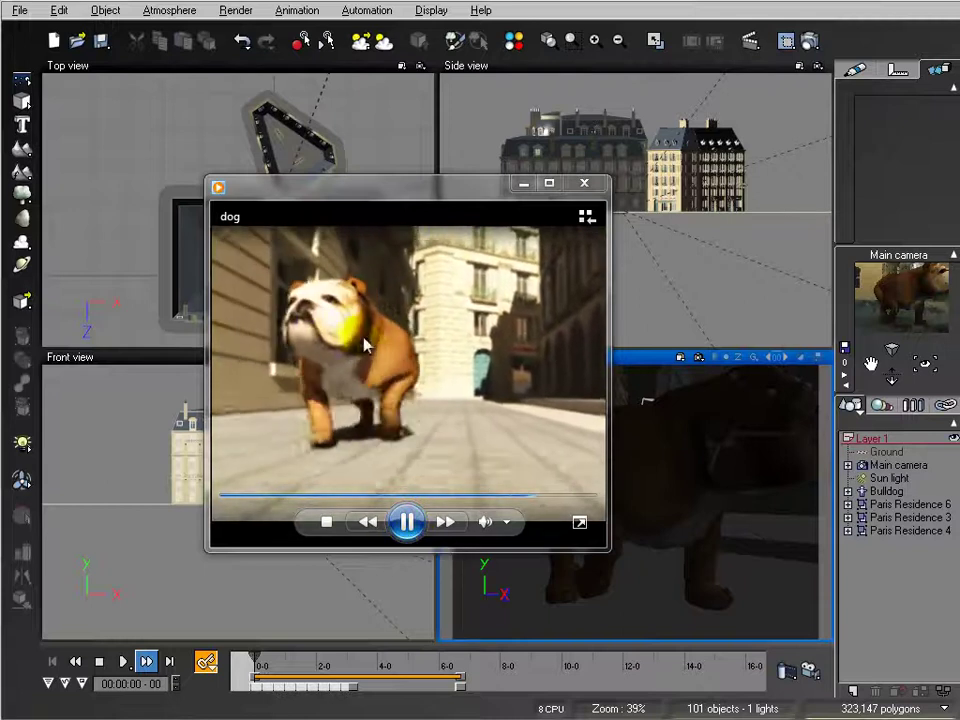
{"action": "left_click", "coordinate": [588, 186]}
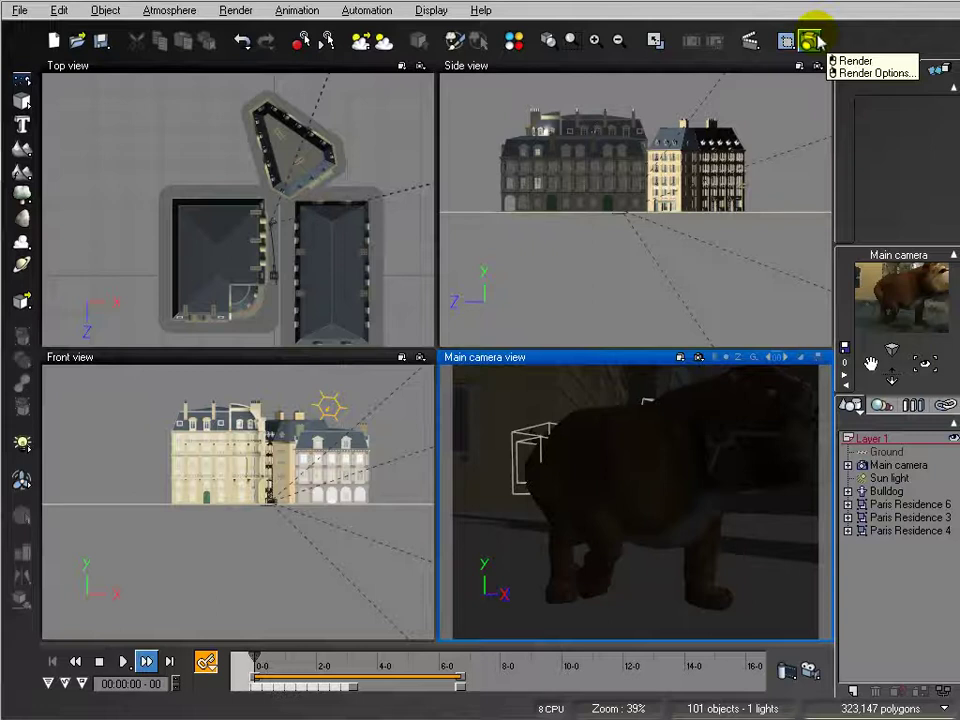
Loosen the main camera's tracking response slightly from Perfect, and scrub to 00:00:04-19 to check the shot
{"action": "left_click", "coordinate": [883, 465]}
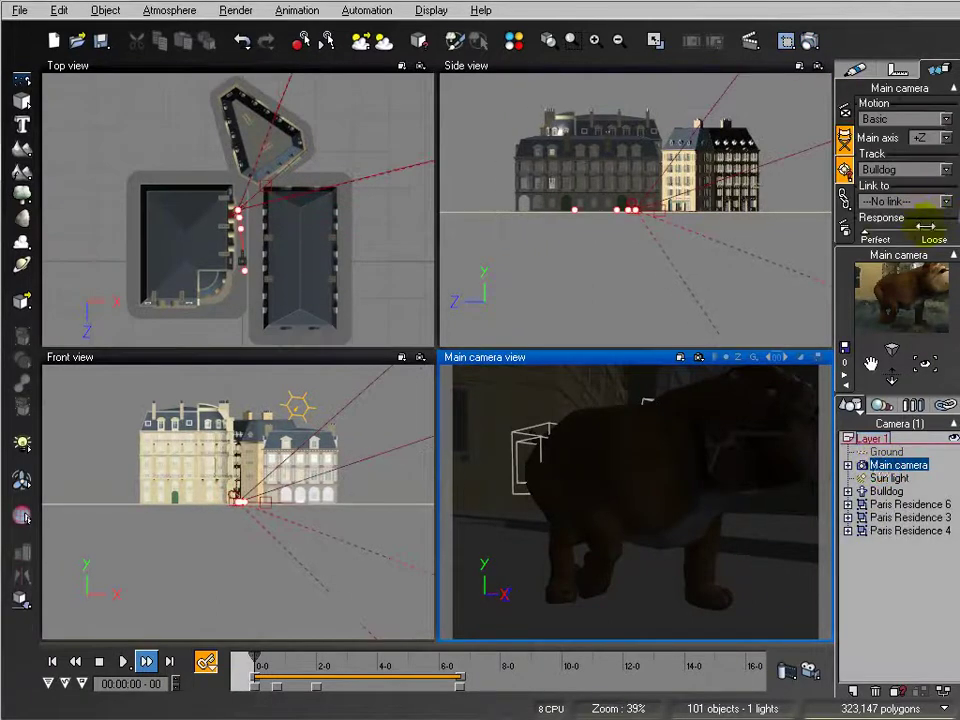
{"action": "left_click_drag", "start_coordinate": [877, 231], "coordinate": [888, 228]}
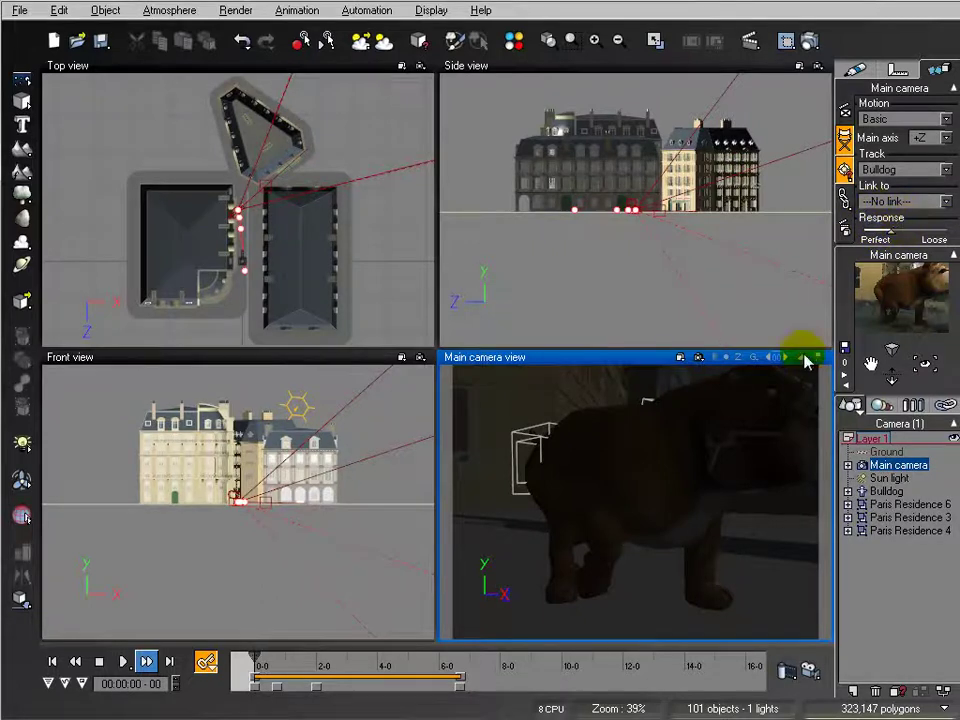
{"action": "mouse_move", "coordinate": [258, 656]}
{"action": "left_mouse_down"}
{"action": "mouse_move", "coordinate": [446, 658]}
{"action": "mouse_move", "coordinate": [242, 664]}
{"action": "mouse_move", "coordinate": [404, 668]}
{"action": "left_mouse_up"}
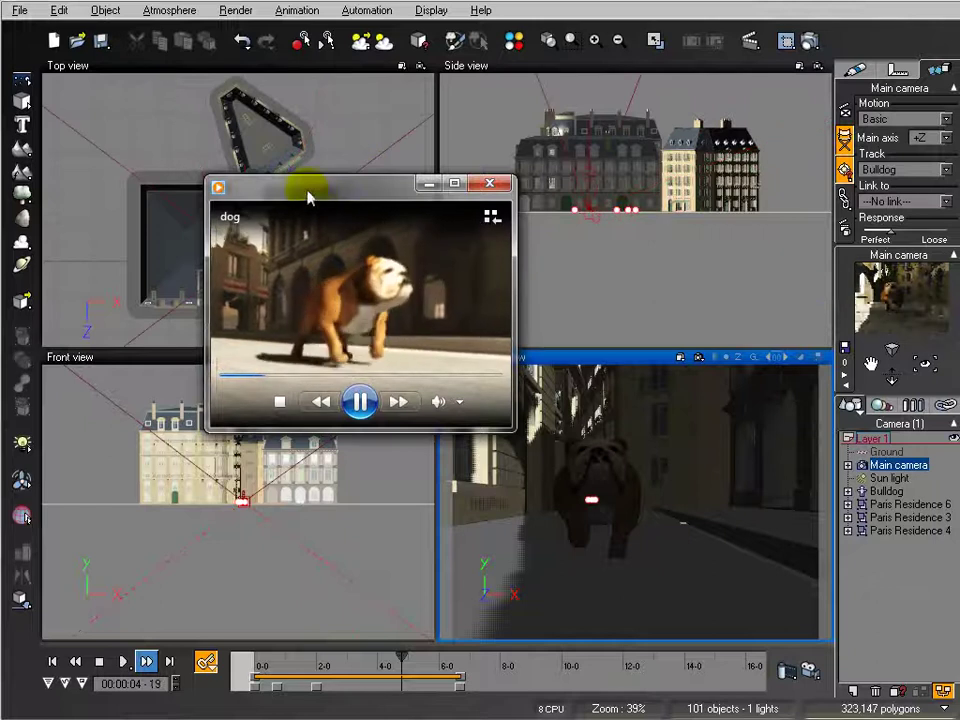
Enlarge the media player window, replay the dog video to study the camera tracking, and close the player
{"action": "left_click_drag", "start_coordinate": [334, 192], "coordinate": [380, 197]}
{"action": "left_click_drag", "start_coordinate": [562, 438], "coordinate": [767, 636]}
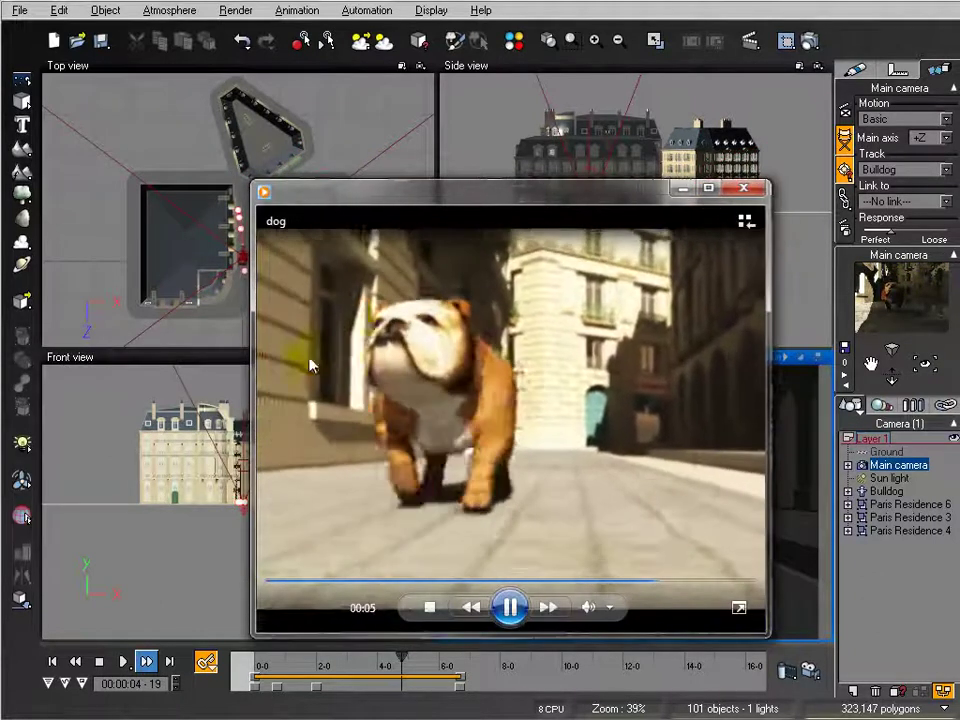
{"action": "left_click", "coordinate": [510, 607]}
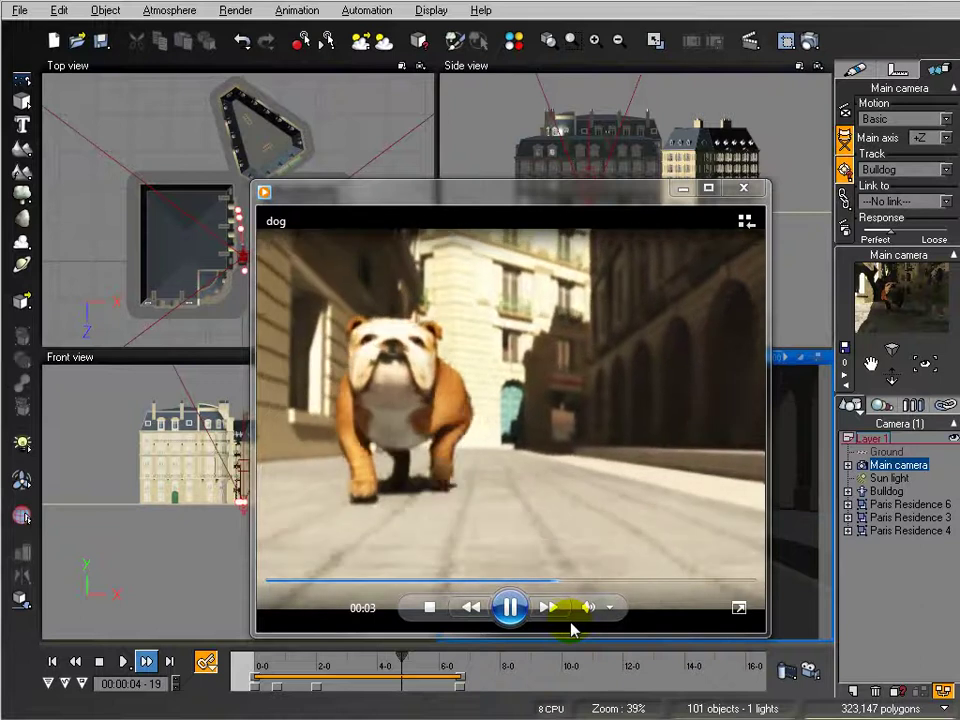
{"action": "left_click", "coordinate": [745, 190]}
Examine the camera and bulldog close up in the top and side views, and scrub to 00:00:04-20 to check the shot
{"action": "right_click_drag", "start_coordinate": [286, 276], "coordinate": [90, 186]}
{"action": "scroll", "coordinate": [362, 272], "scroll_direction": "up", "scroll_amount": 5}
{"action": "right_click_drag", "start_coordinate": [366, 308], "coordinate": [330, 380]}
{"action": "scroll", "coordinate": [336, 216], "scroll_direction": "up", "scroll_amount": 1}
{"action": "right_click_drag", "start_coordinate": [320, 130], "coordinate": [321, 171]}
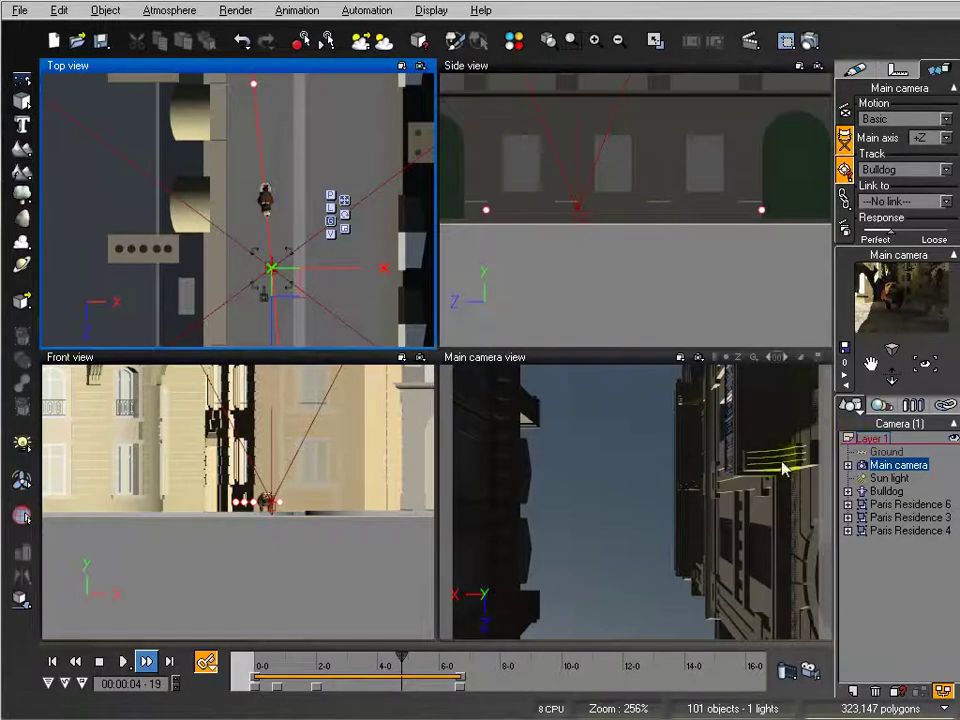
{"action": "left_click", "coordinate": [646, 234]}
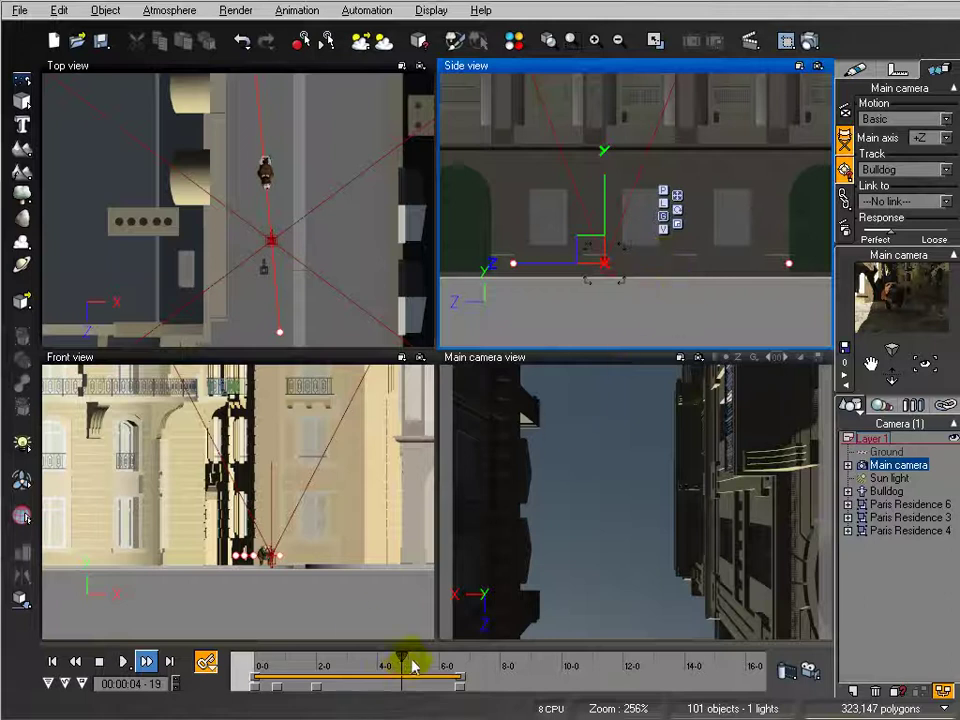
{"action": "mouse_move", "coordinate": [401, 656]}
{"action": "left_mouse_down"}
{"action": "mouse_move", "coordinate": [343, 656]}
{"action": "mouse_move", "coordinate": [476, 664]}
{"action": "mouse_move", "coordinate": [293, 665]}
{"action": "mouse_move", "coordinate": [403, 665]}
{"action": "left_mouse_up"}
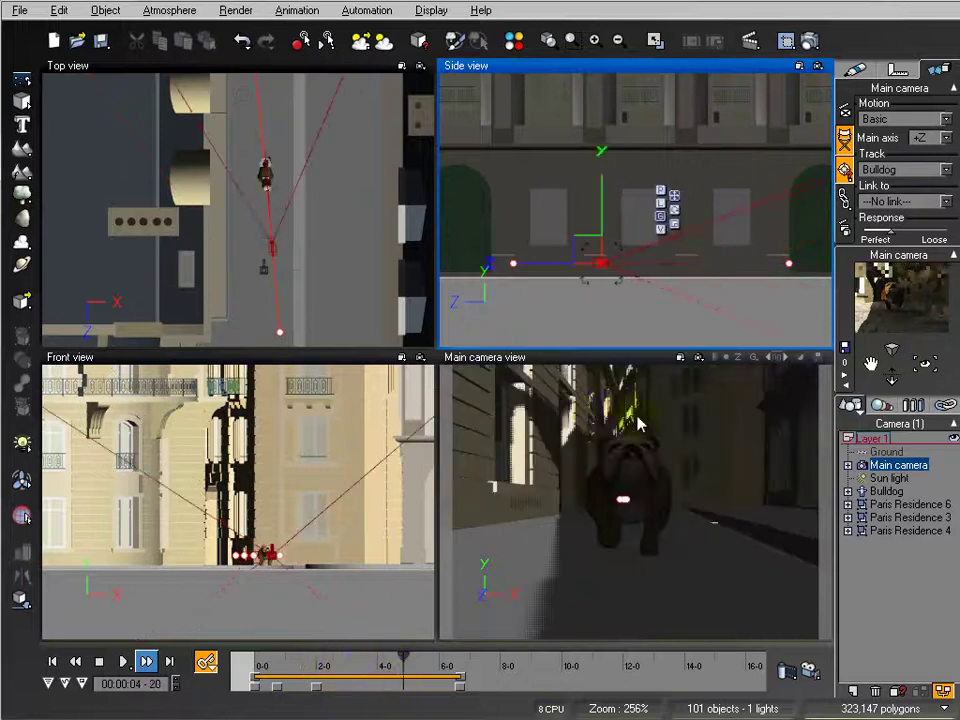